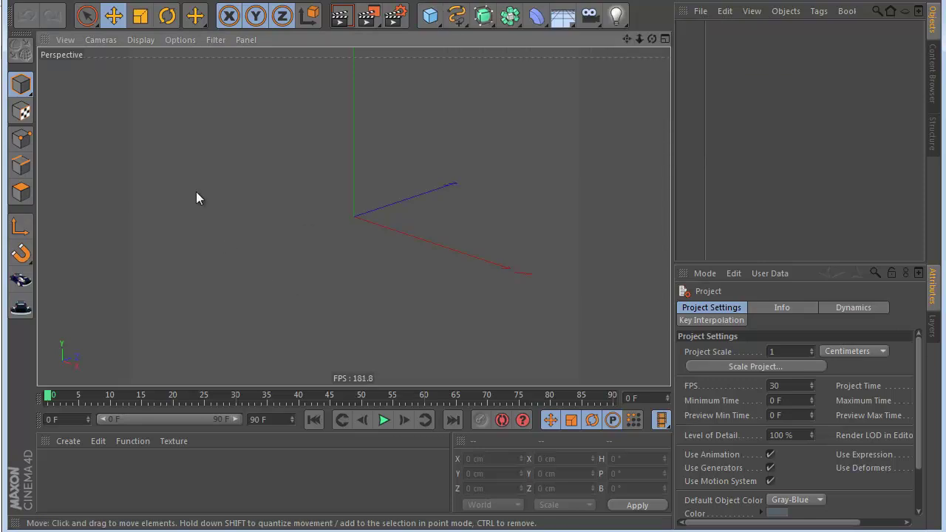
- Add a Magic Car object to the empty scene and expand its hierarchy to list the front and back wheels
click(21, 281)
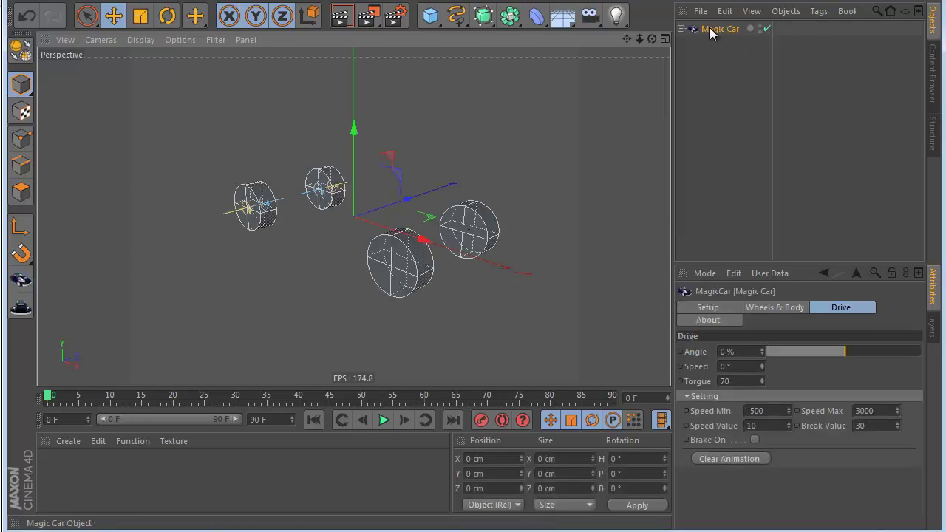
click(680, 28)
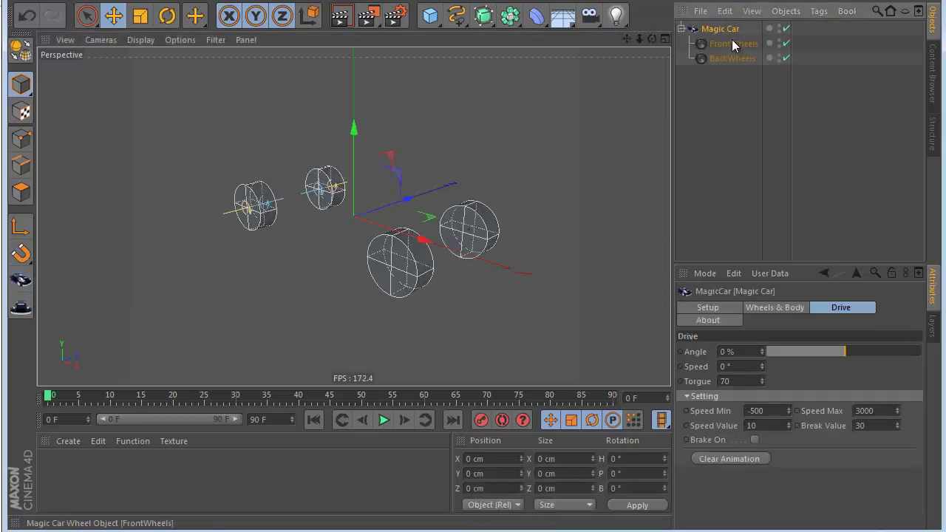
- Select the front wheels and widen their spacing along Z to about 124 cm from the car's centre
drag(625, 39, 381, 164)
scroll(294, 271, down, 4)
scroll(293, 271, up, 4)
drag(626, 41, 507, 242)
click(484, 245)
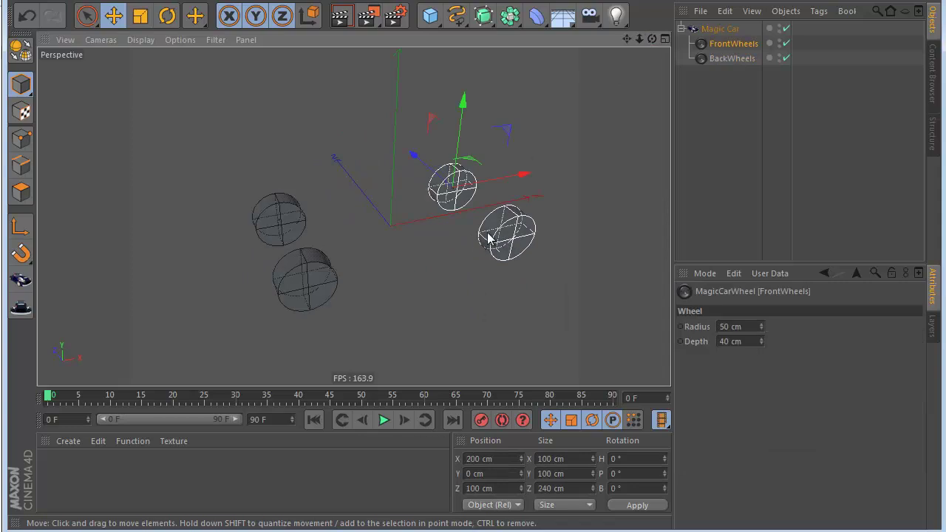
drag(433, 169, 445, 102)
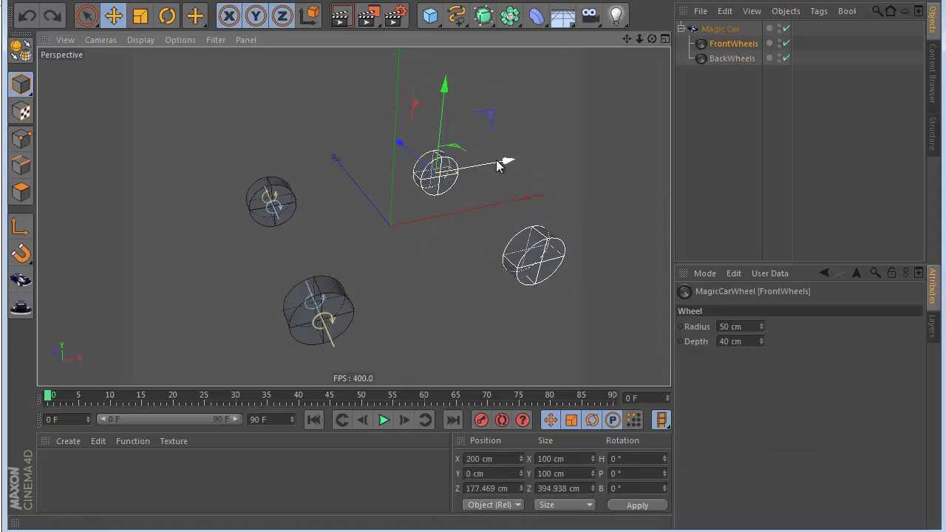
drag(422, 160, 393, 160)
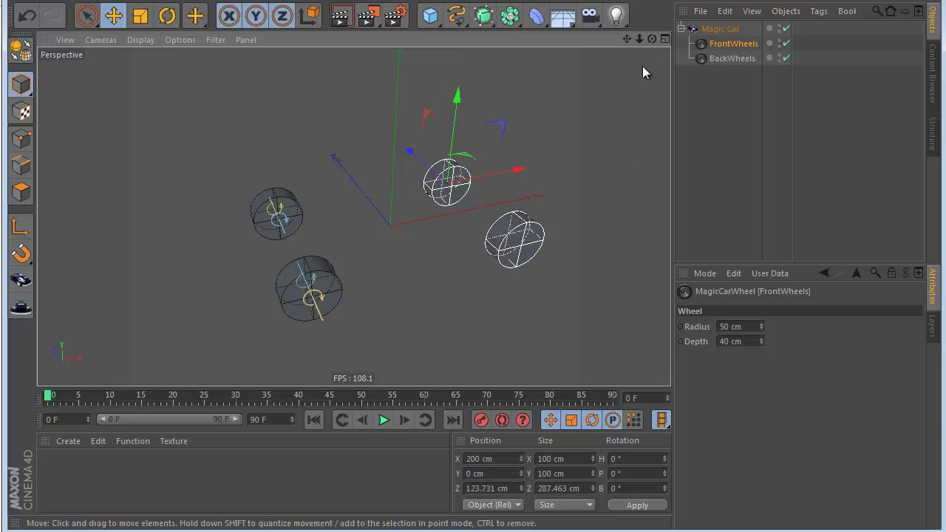
- Add a Floor object and attach a Dynamics Body simulation tag to it for collisions
drag(650, 40, 479, 311)
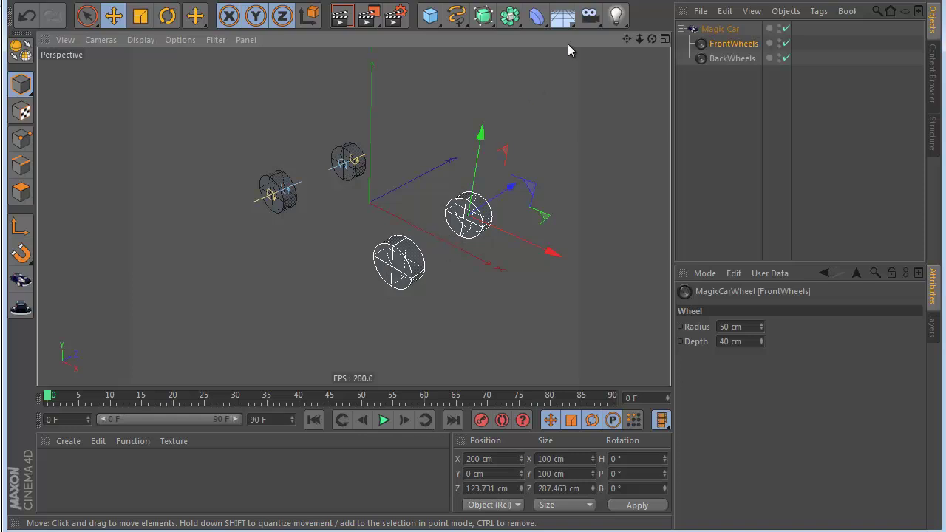
drag(563, 16, 613, 36)
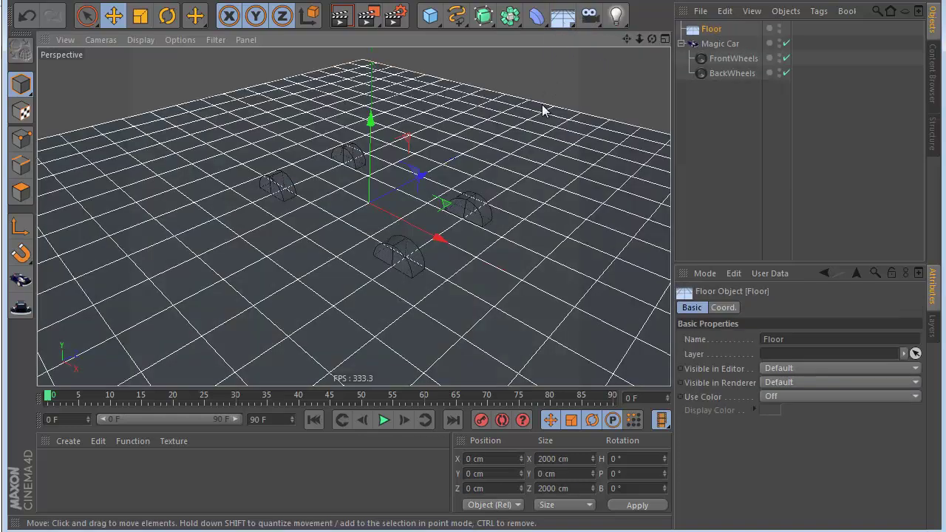
right_click(709, 29)
mouse_move(761, 143)
click(895, 169)
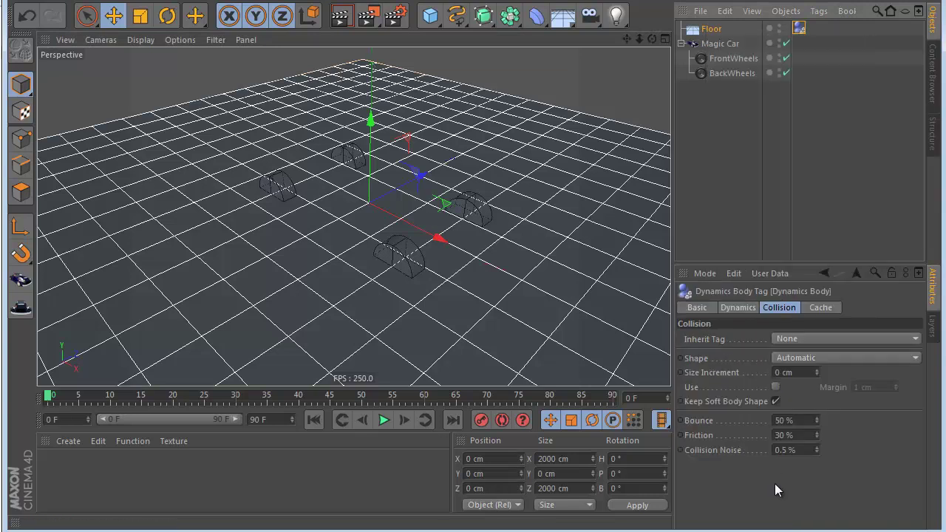
- Set the collision friction of the floor's Dynamics Body tag to 1000%
click(791, 435)
text(1000)
key(Return)
click(398, 100)
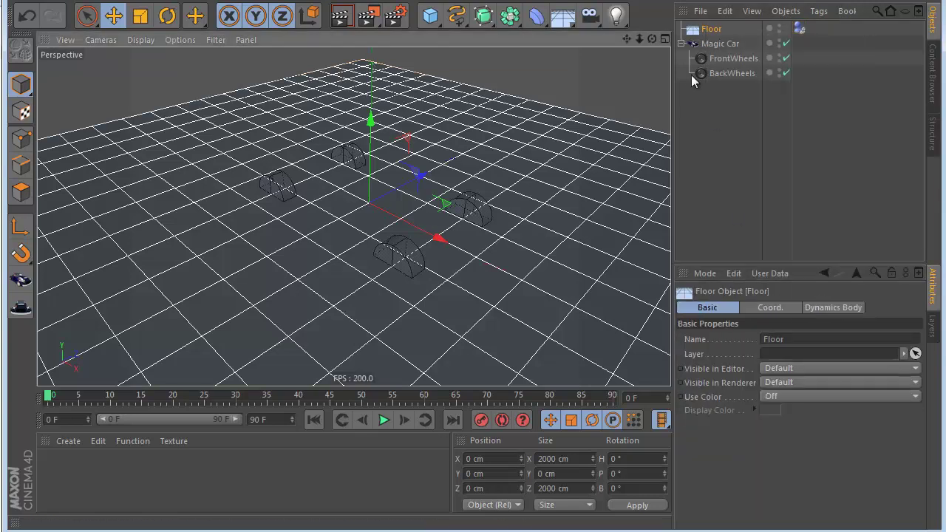
- Raise the Magic Car to about Y 54.6 cm so its wheels rest on the floor
click(712, 45)
drag(372, 122, 371, 108)
- Try a different radius on the front wheels and undo the change
drag(652, 39, 474, 305)
click(731, 58)
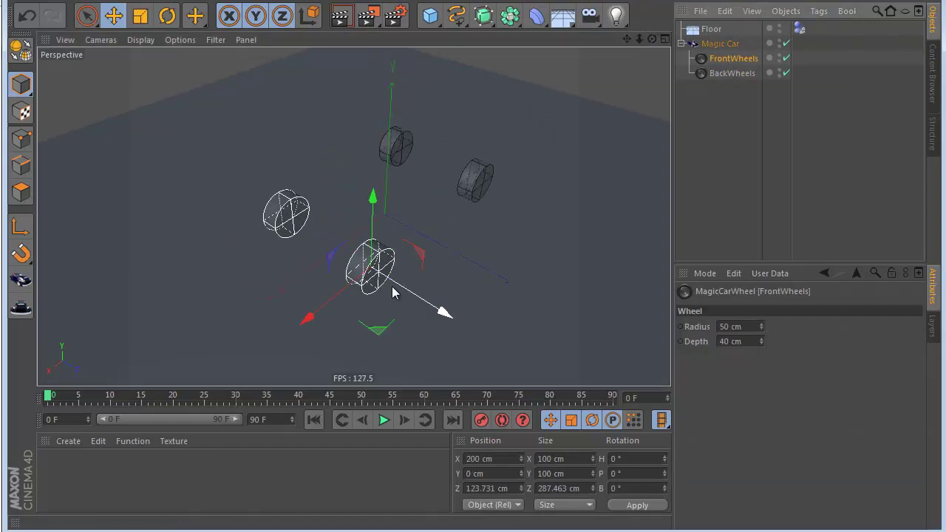
drag(761, 327, 764, 347)
key(ctrl+z)
key(ctrl+z)
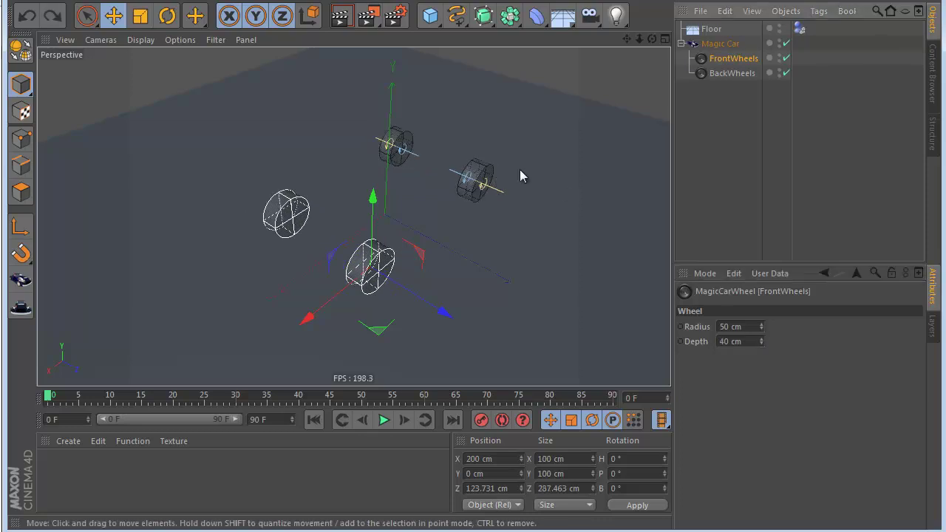
- Try moving the front wheels inward along the Z axis
click(481, 179)
click(365, 274)
drag(427, 304, 392, 259)
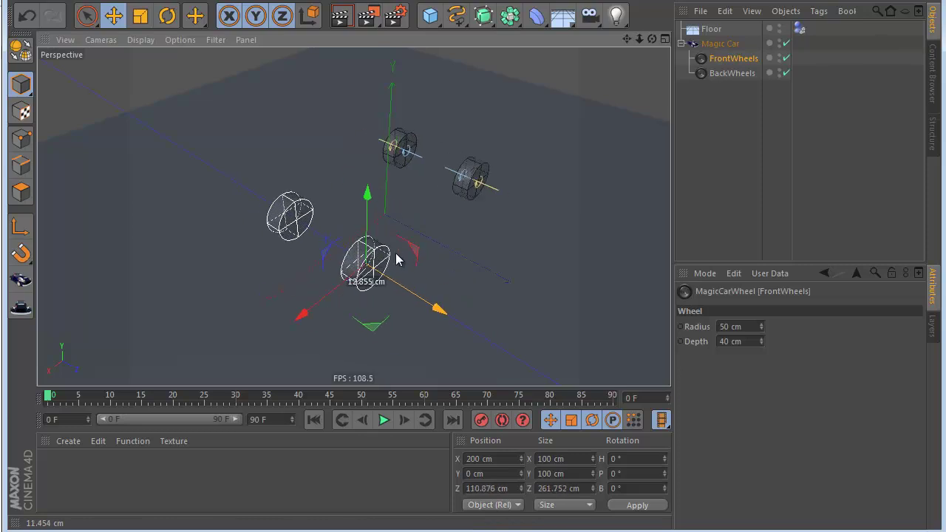
- Turn on Lock Position for the Magic Car and test it by trying to move the back and front wheels
click(720, 43)
click(707, 307)
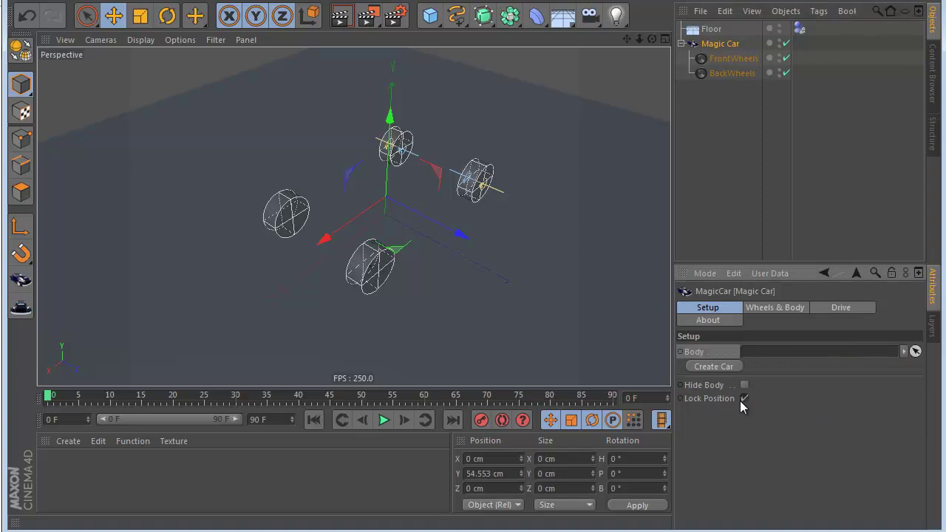
click(481, 184)
mouse_move(500, 177)
mouse_down()
mouse_move(553, 218)
mouse_move(504, 188)
mouse_up()
click(374, 288)
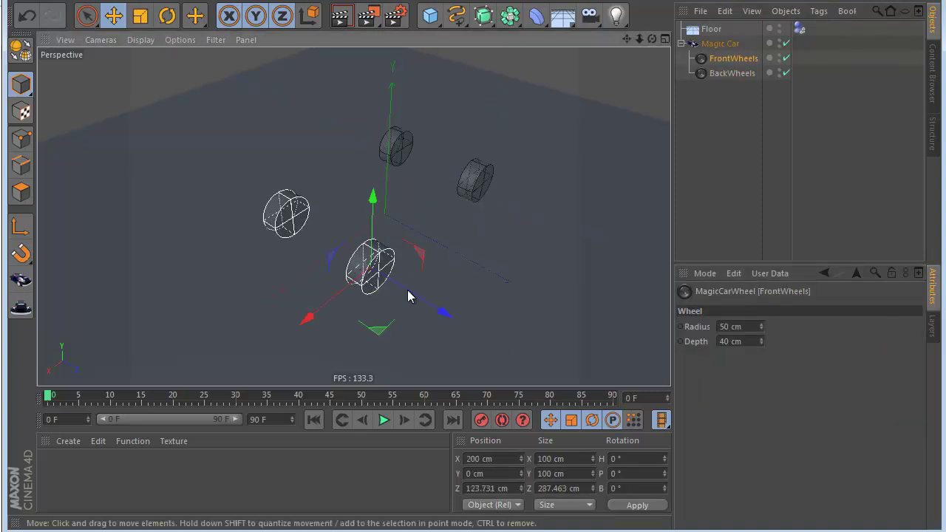
click(435, 301)
click(390, 273)
drag(388, 276, 432, 302)
key(ctrl+z)
- Enable Lock Position in the Magic Car's setup and deselect the object
click(720, 43)
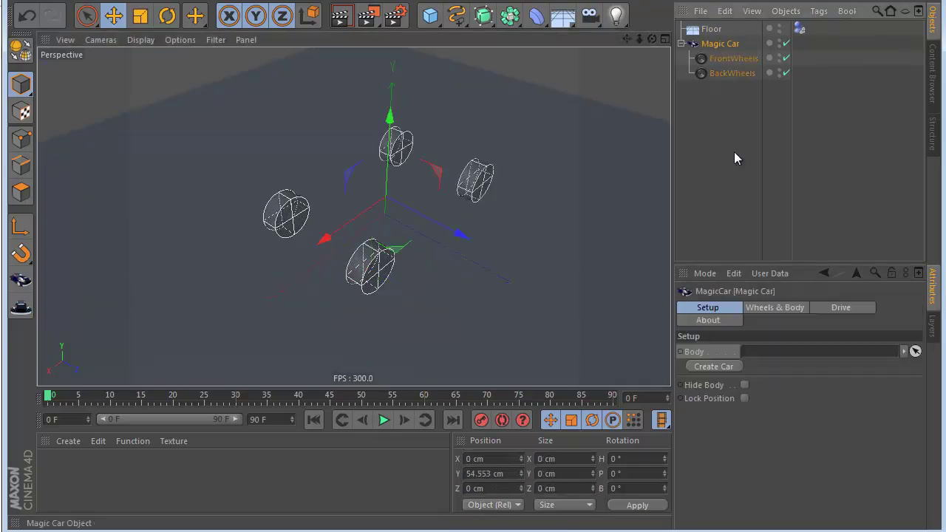
click(744, 398)
click(500, 248)
- Hide the floor in both the editor and the renderer
drag(626, 40, 473, 307)
scroll(479, 242, up, 4)
scroll(480, 242, down, 1)
scroll(359, 252, down, 2)
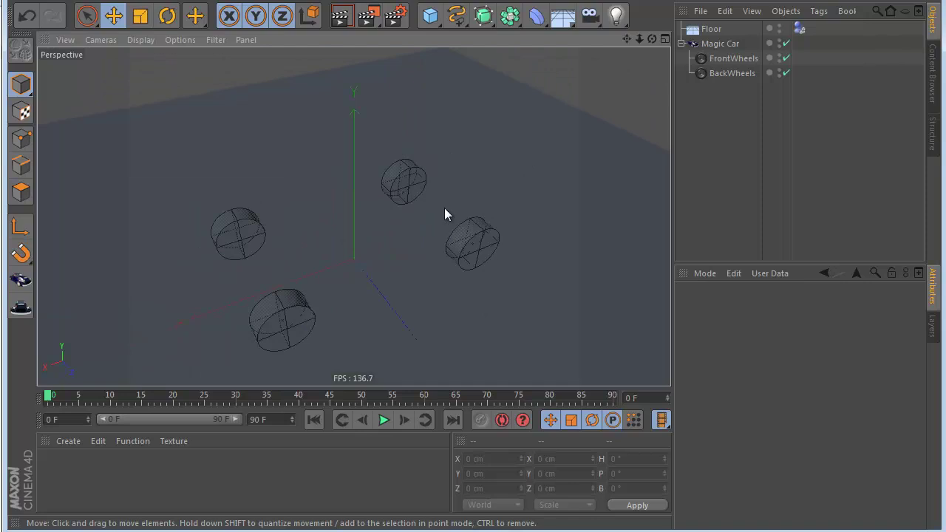
scroll(209, 293, up, 2)
scroll(209, 294, down, 2)
scroll(138, 342, up, 2)
scroll(138, 343, up, 3)
click(778, 28)
- Examine the orientation of the Magic Car and its front wheels relative to the world X and Z axes
scroll(295, 296, up, 2)
scroll(153, 319, down, 2)
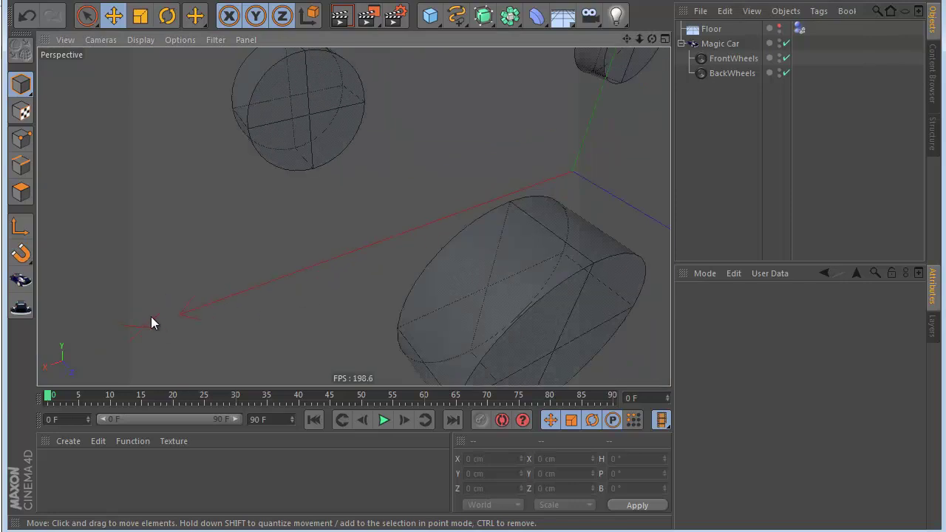
scroll(225, 327, down, 4)
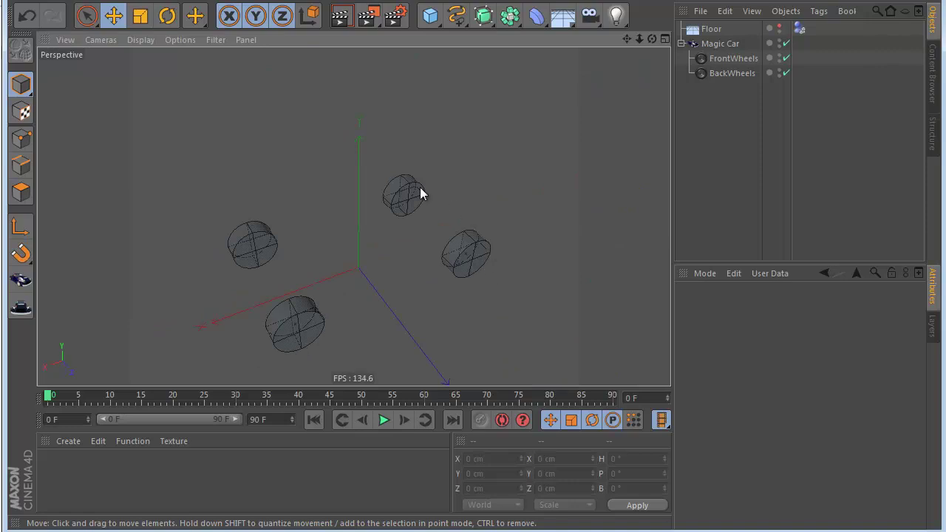
scroll(422, 194, down, 2)
alt+middle_drag(458, 311, 474, 304)
scroll(435, 255, up, 2)
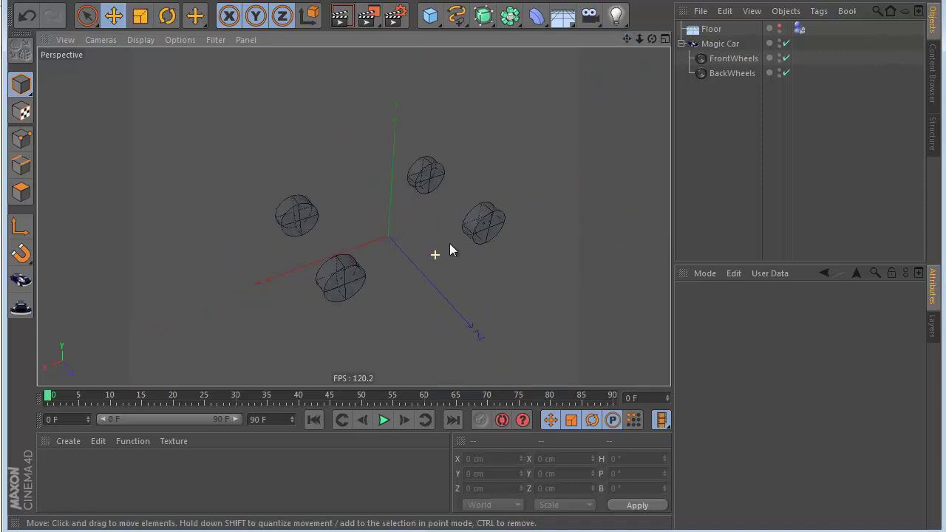
click(710, 44)
click(167, 15)
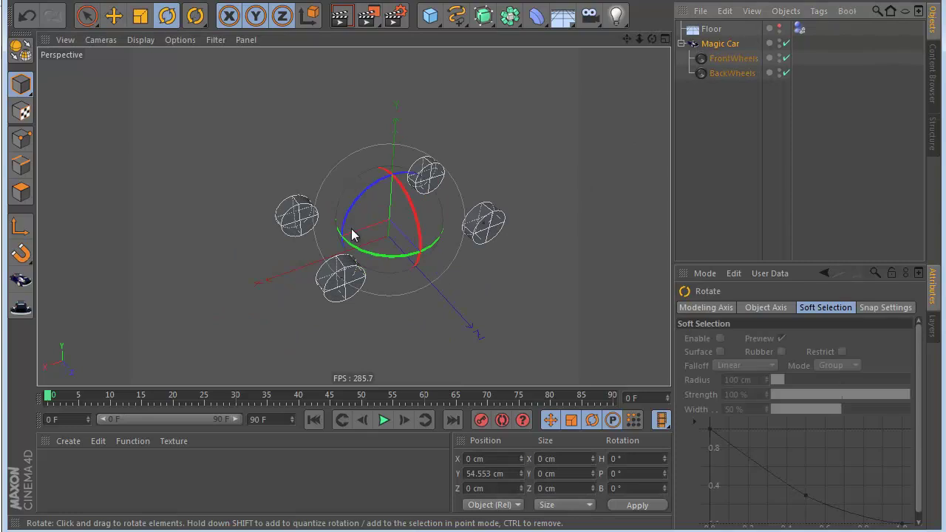
click(720, 58)
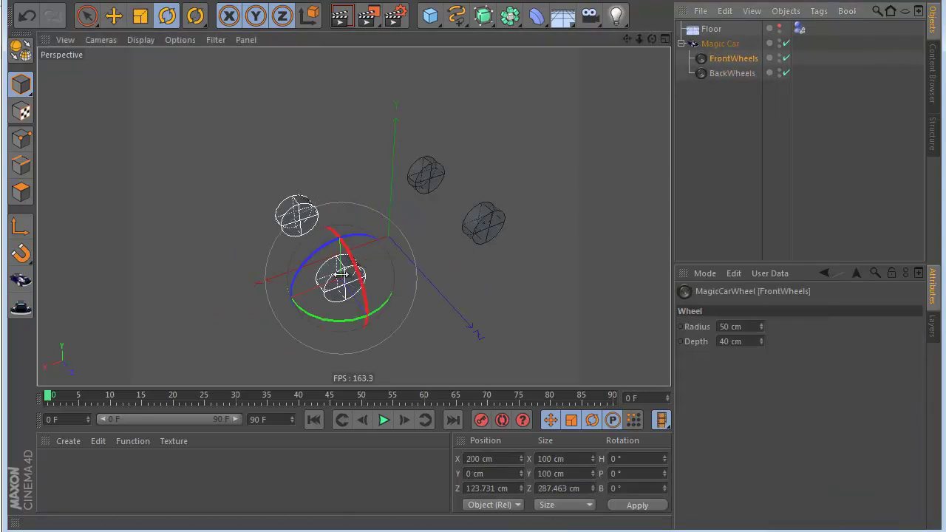
drag(653, 40, 476, 304)
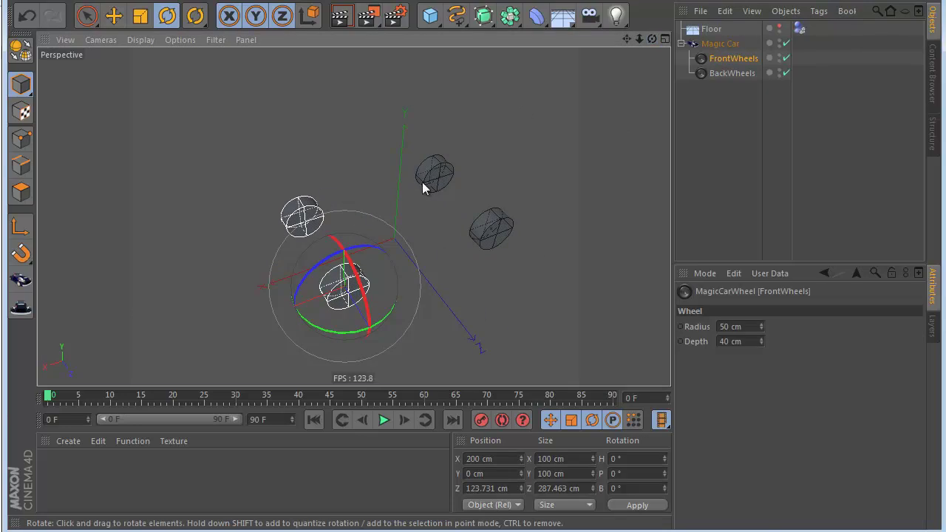
click(712, 156)
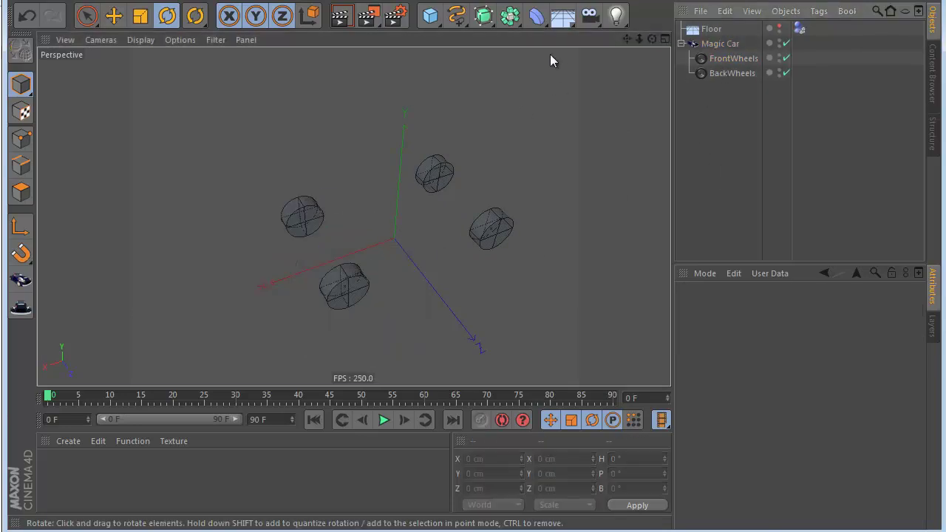
- Add a cube primitive and raise it above the wheels to about Y 163 cm
click(433, 16)
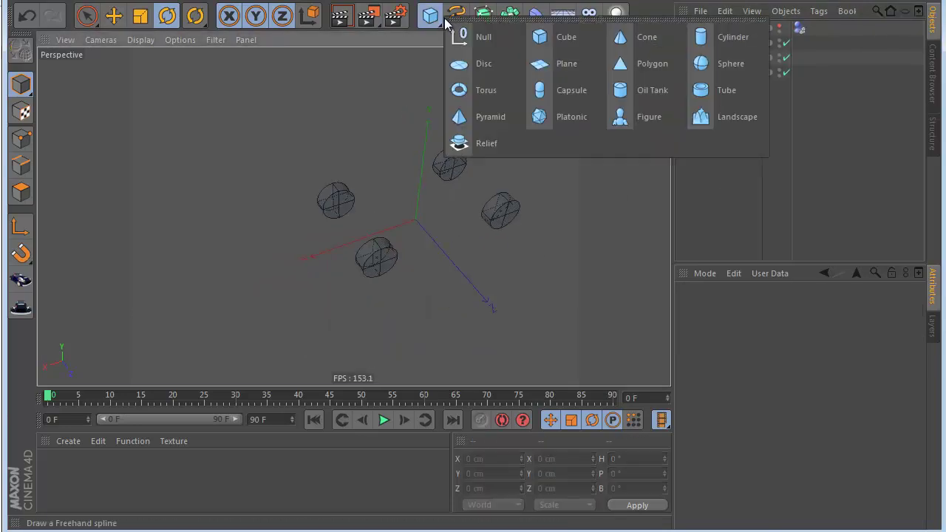
click(550, 39)
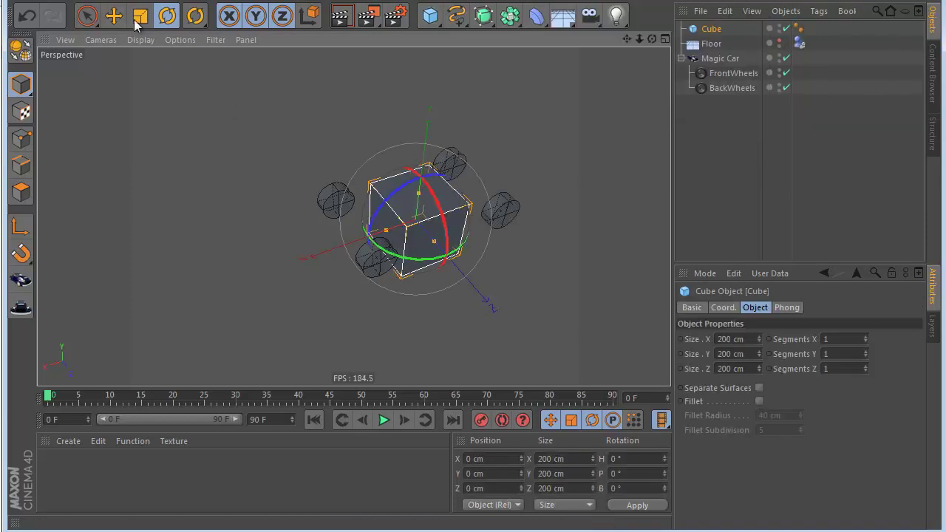
click(114, 15)
drag(423, 173, 423, 124)
- Resize the cube to about 496 cm in X and 295 cm in Z so it covers all four wheels
drag(390, 180, 354, 151)
middle_click(482, 194)
middle_click(531, 124)
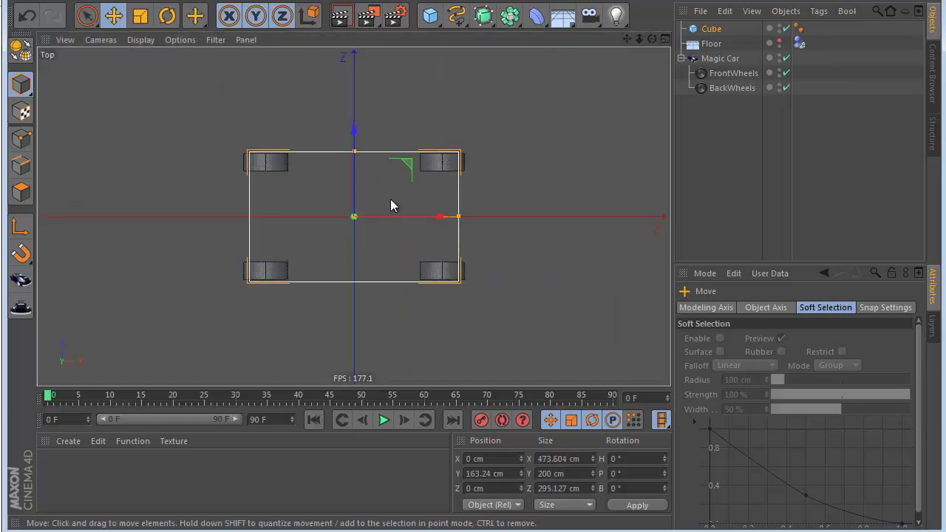
drag(459, 219, 467, 218)
middle_click(251, 195)
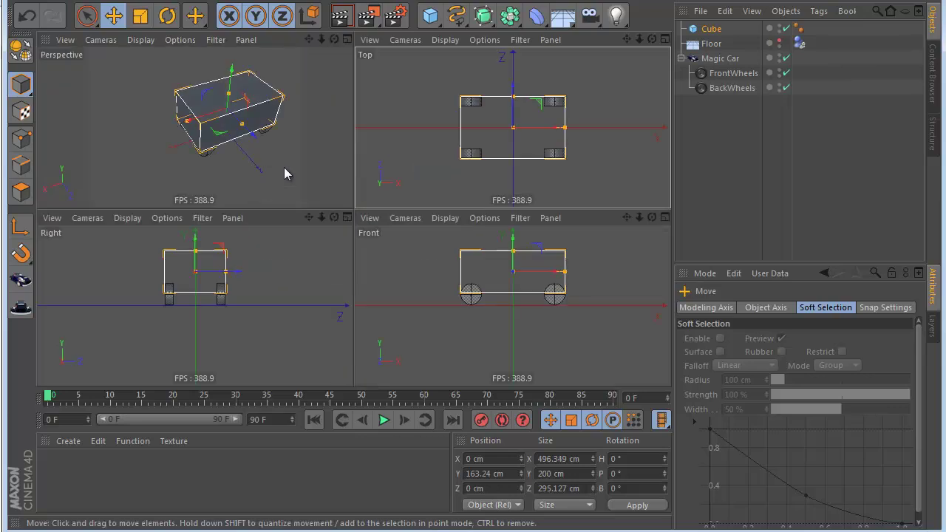
middle_click(259, 189)
- Flatten the cube to about 34 cm high, place it at about Y 143 cm above the wheels, and deselect it
drag(427, 155, 433, 173)
drag(436, 119, 436, 137)
drag(652, 39, 472, 305)
drag(428, 112, 428, 102)
drag(648, 39, 644, 42)
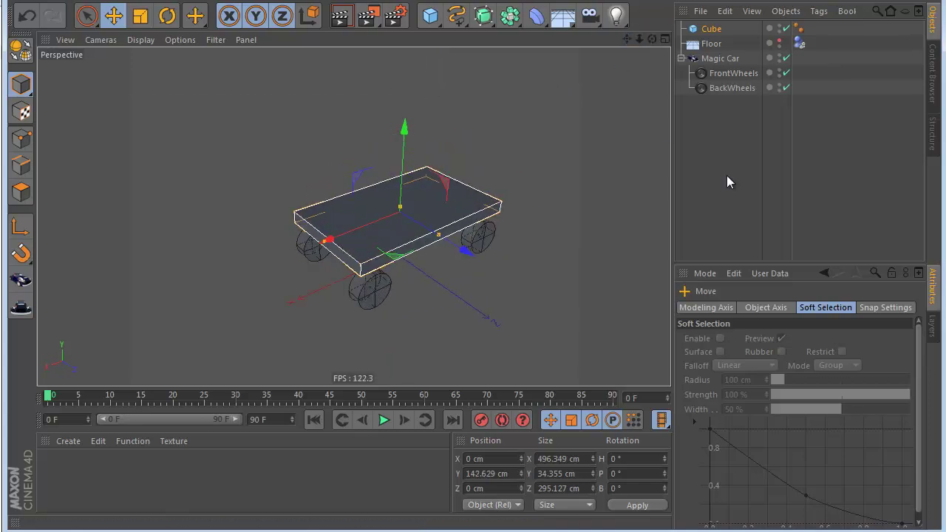
click(698, 162)
- Make the cube a child of Magic Car and run Create Car from the Magic Car's setup
scroll(512, 218, down, 2)
drag(712, 31, 728, 58)
click(718, 44)
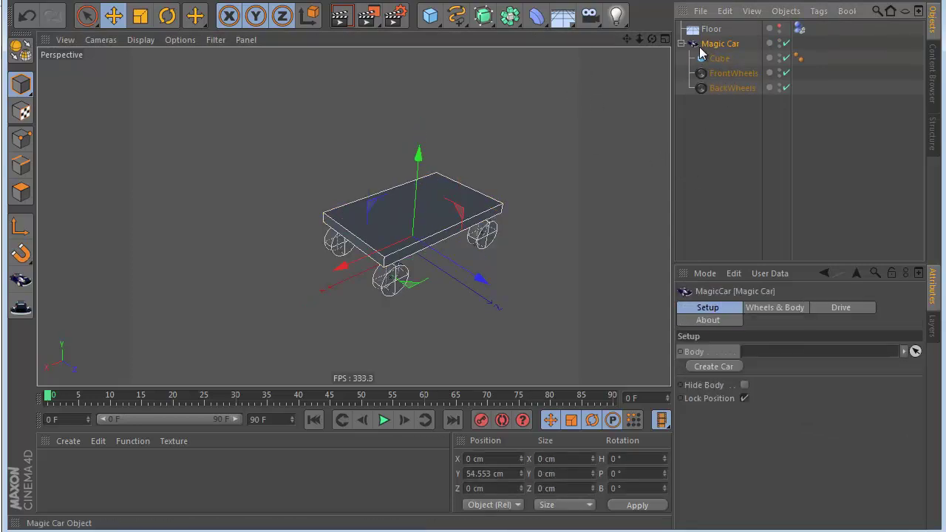
click(716, 366)
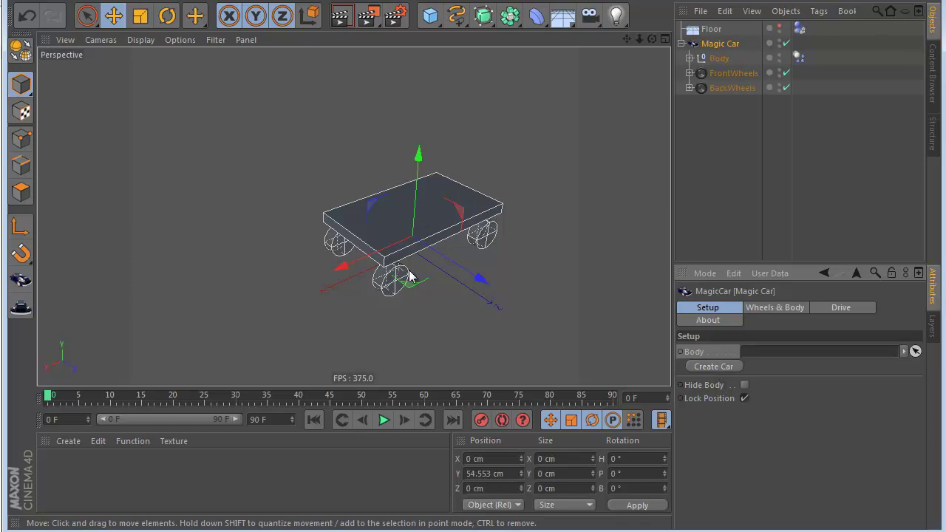
- Try to create the car a second time and dismiss the notice
scroll(410, 277, down, 3)
click(701, 367)
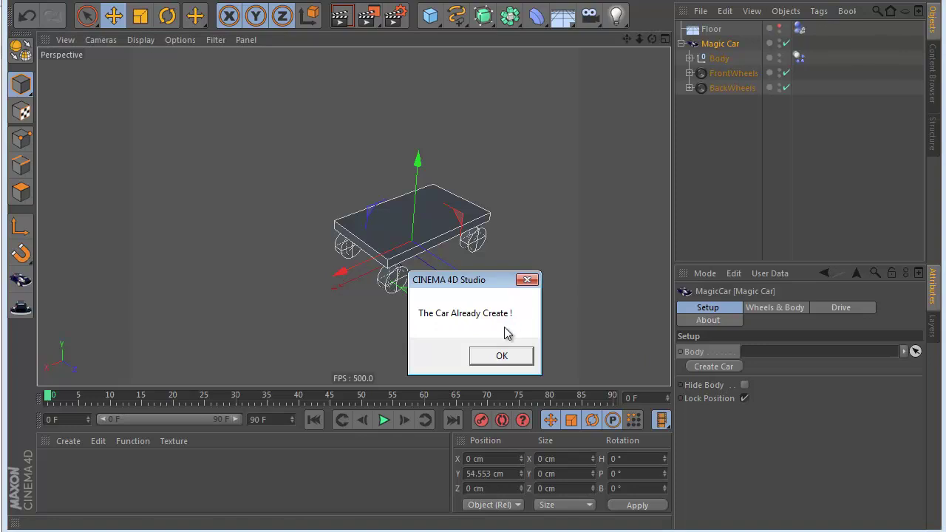
click(500, 354)
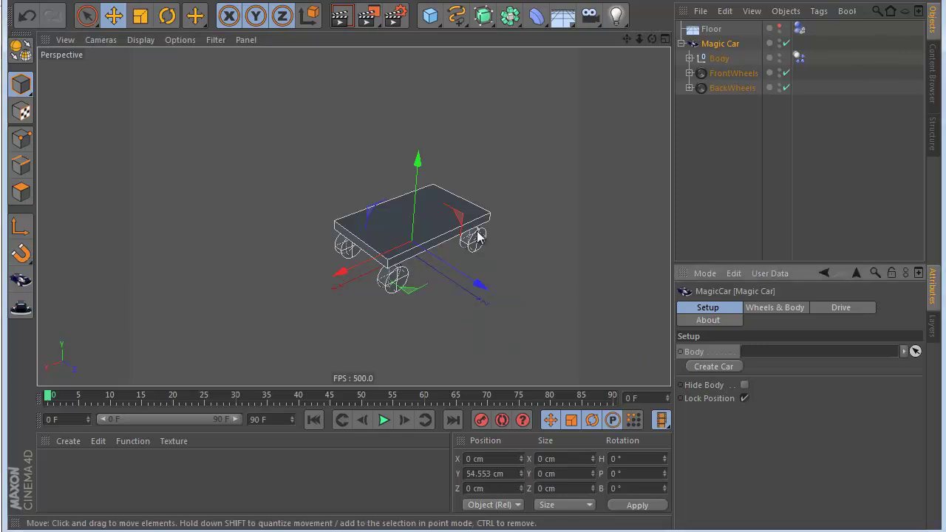
- Make the floor visible again beneath the finished car
scroll(509, 188, down, 1)
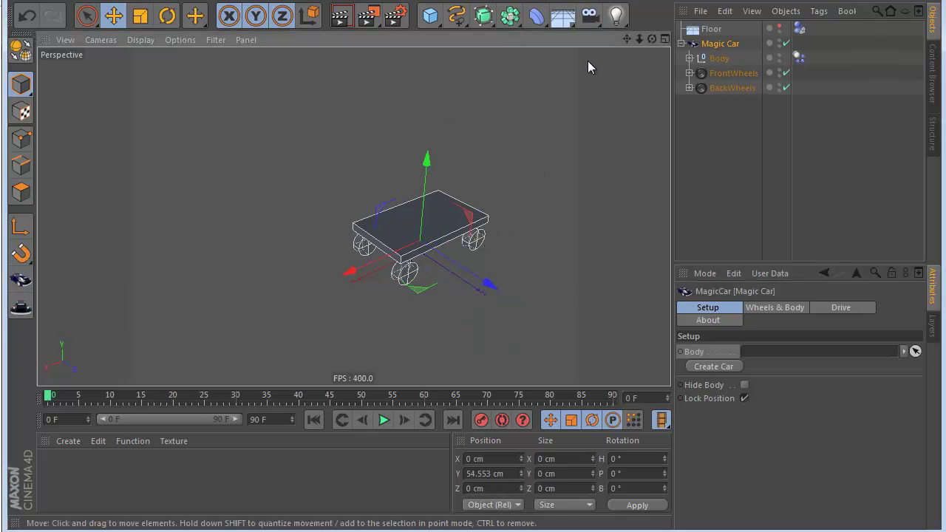
drag(630, 40, 479, 317)
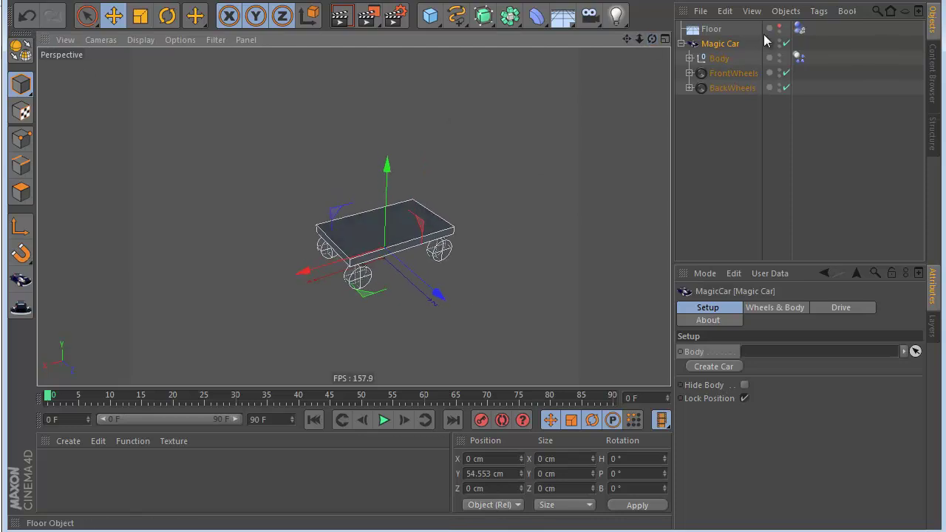
click(777, 28)
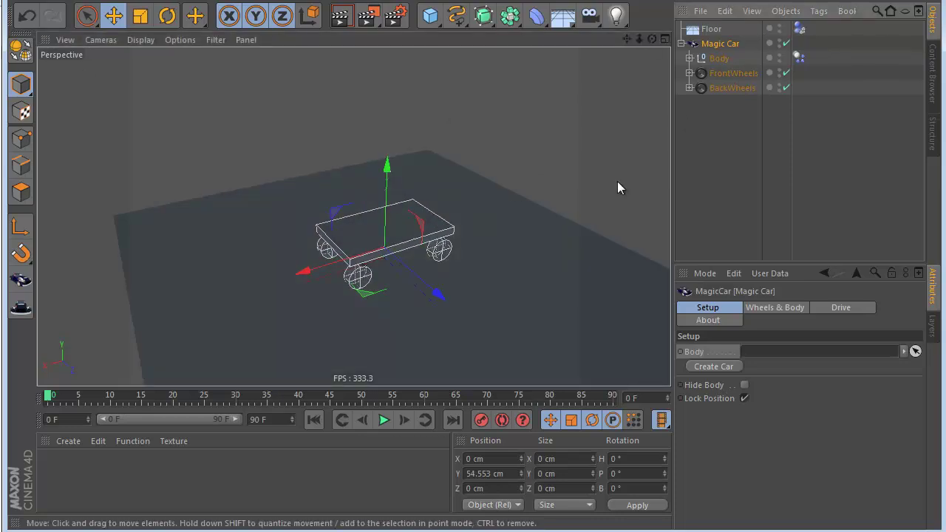
- Deselect the car, play the simulation, and extend the timeline to 1000 frames with the full range shown
click(640, 177)
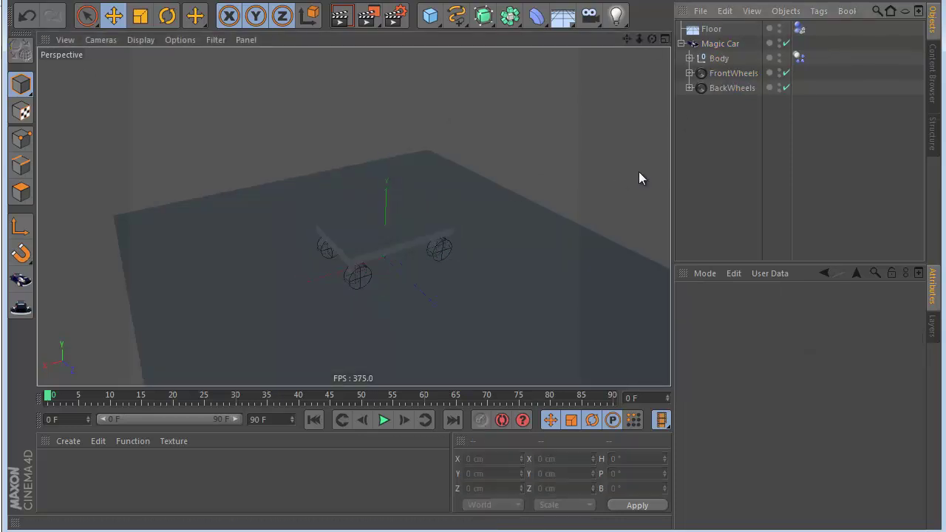
click(384, 419)
drag(275, 420, 230, 417)
text(1000)
key(Return)
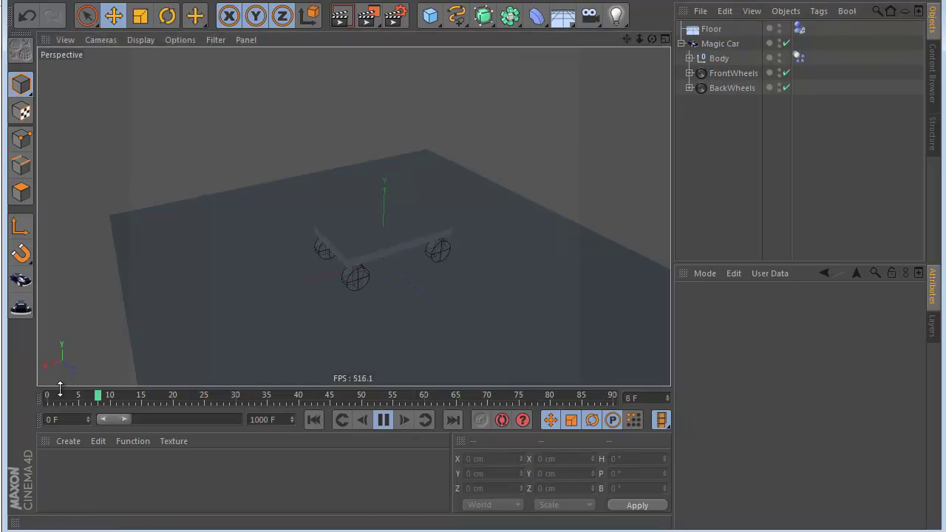
double_click(116, 418)
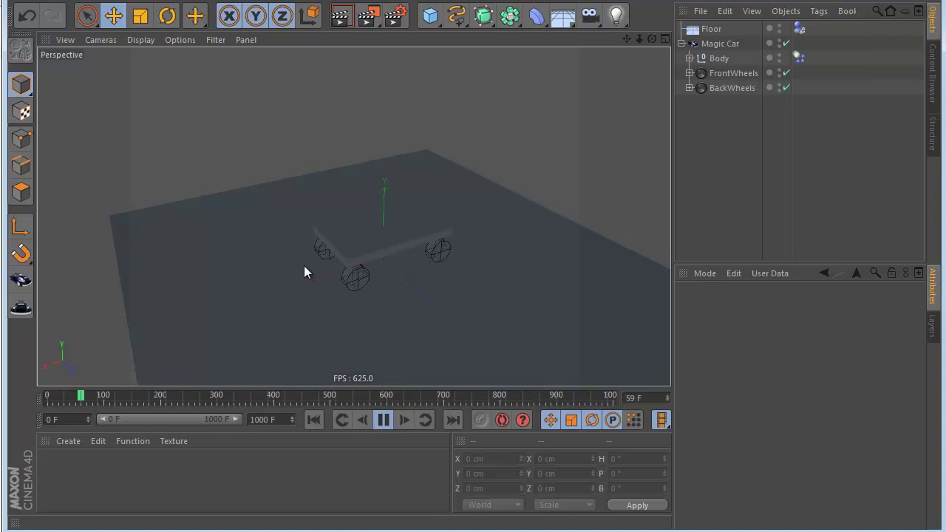
- Show the Magic Car's Drive settings with the Setting group collapsed, and stop and rewind the simulation
click(721, 45)
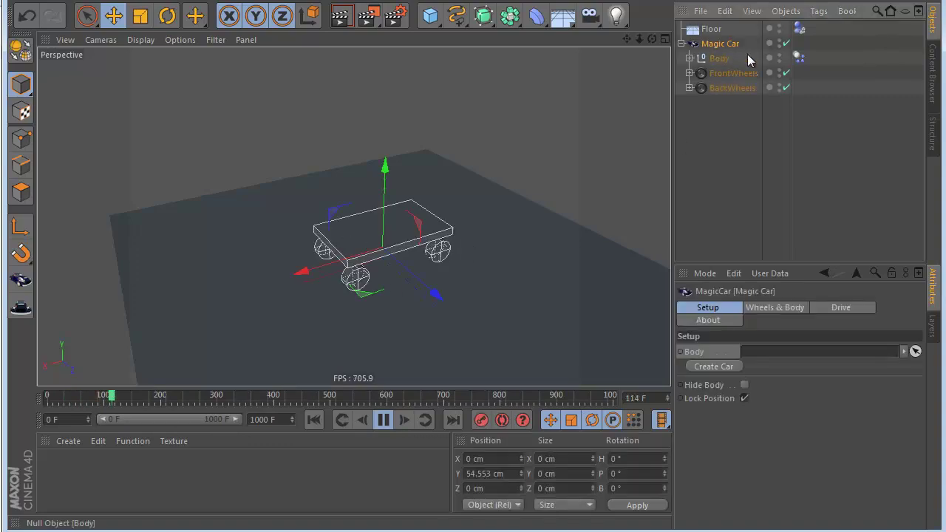
click(841, 310)
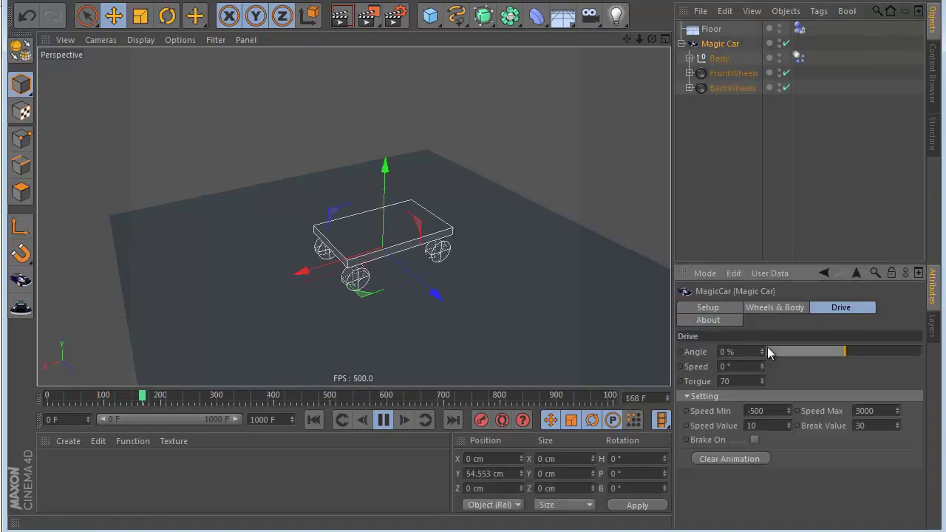
click(702, 397)
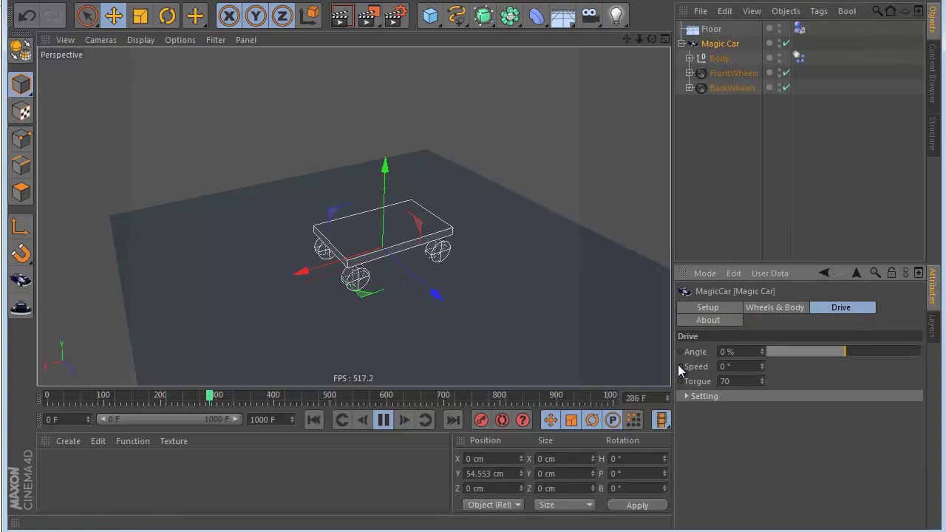
click(383, 419)
click(313, 420)
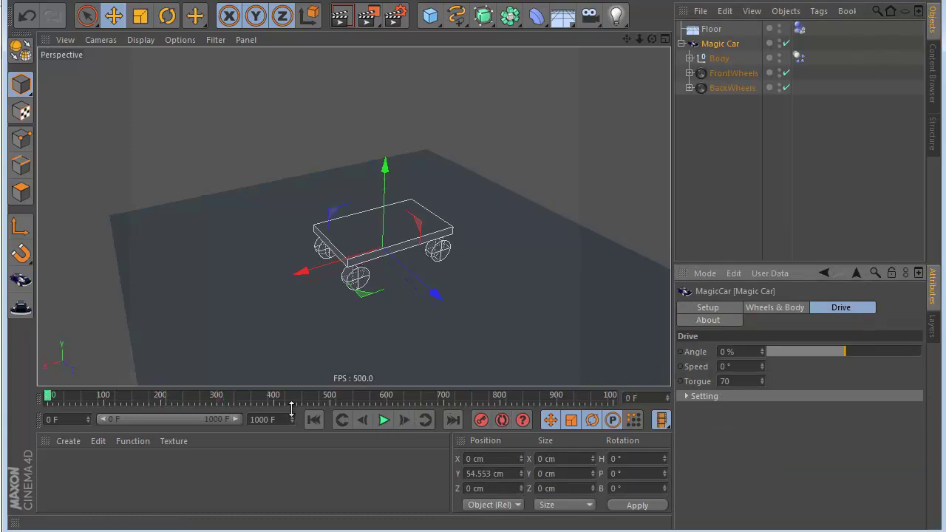
- Keyframe the car's Speed at 0° on frame 0 and at 1000° on frame 94
click(680, 366)
drag(53, 397, 102, 397)
drag(738, 366, 663, 370)
text(1000)
key(Return)
click(681, 366)
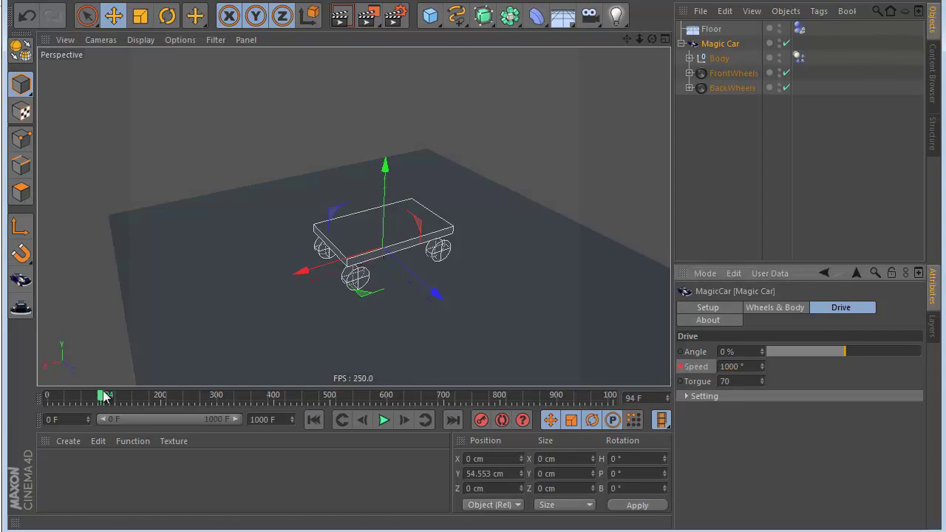
- Keyframe the car's Speed at -1000° on frame 184
drag(104, 398, 155, 402)
drag(753, 367, 648, 350)
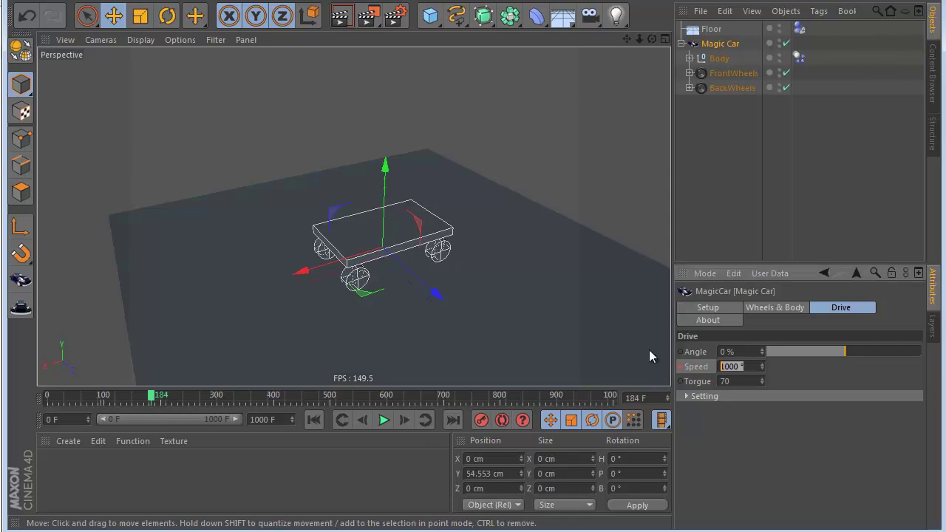
text(-1000)
key(Return)
- Play the drive animation from the start, steer the car by setting Angle to about 54%, and rewind
click(314, 419)
click(383, 420)
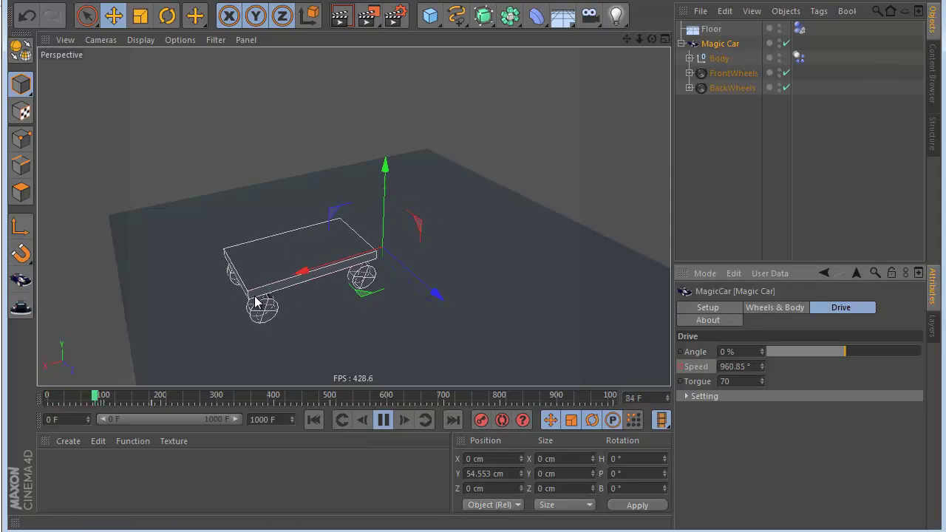
scroll(411, 314, down, 5)
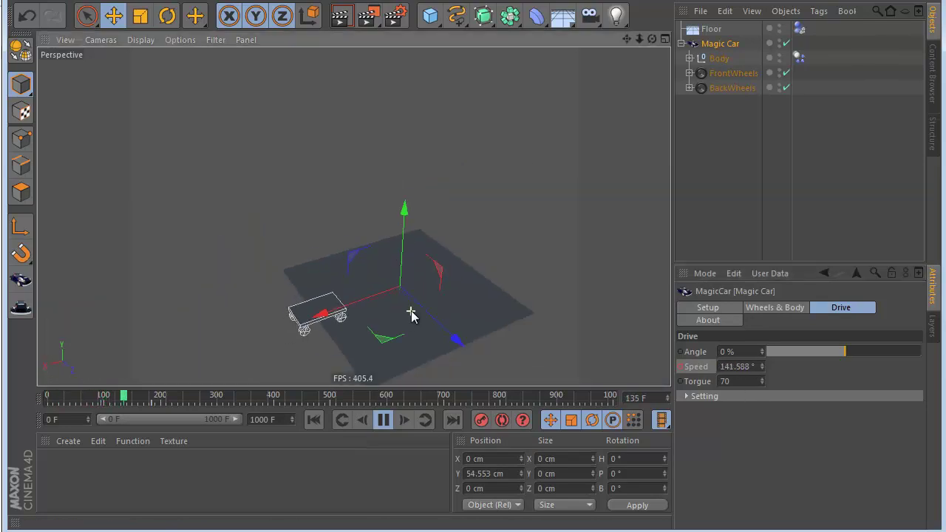
drag(626, 39, 477, 282)
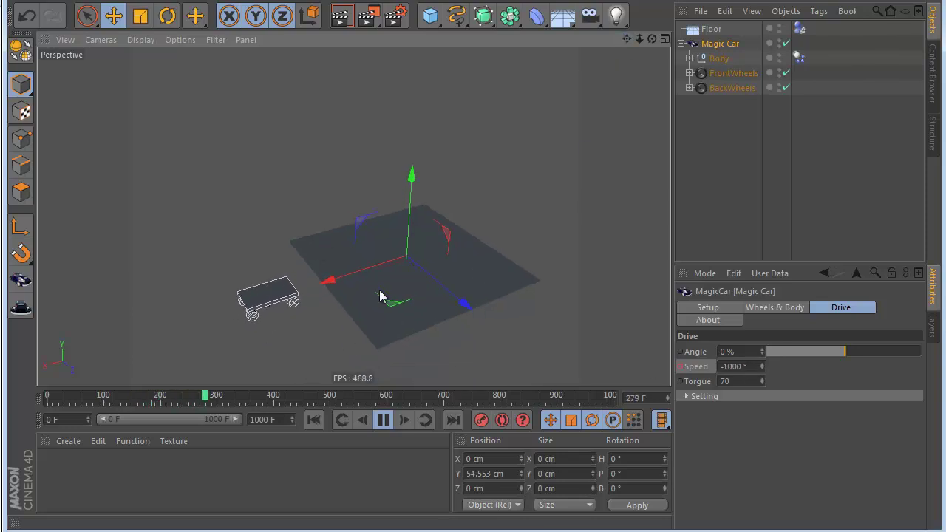
scroll(392, 339, up, 1)
drag(826, 349, 874, 350)
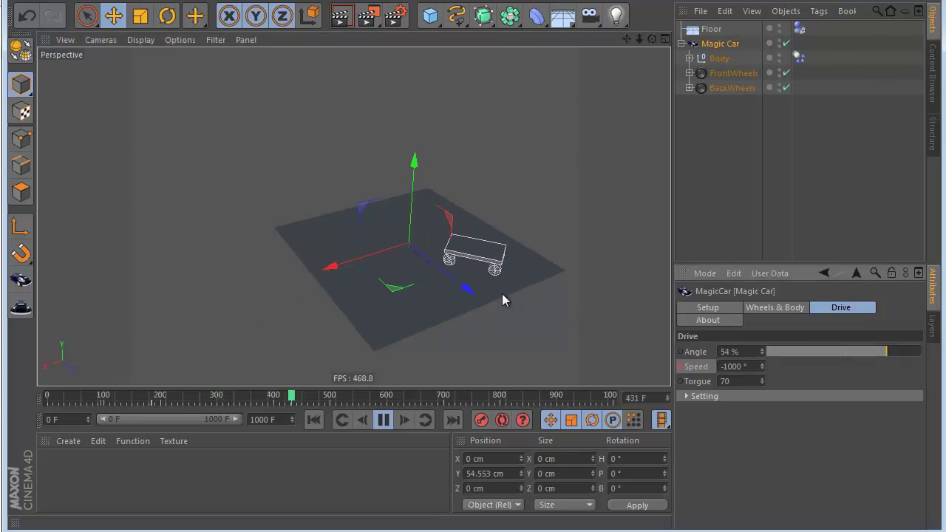
click(384, 419)
click(314, 420)
- Select the Cube inside the car's Body, make it editable, and switch to point editing
scroll(440, 307, up, 3)
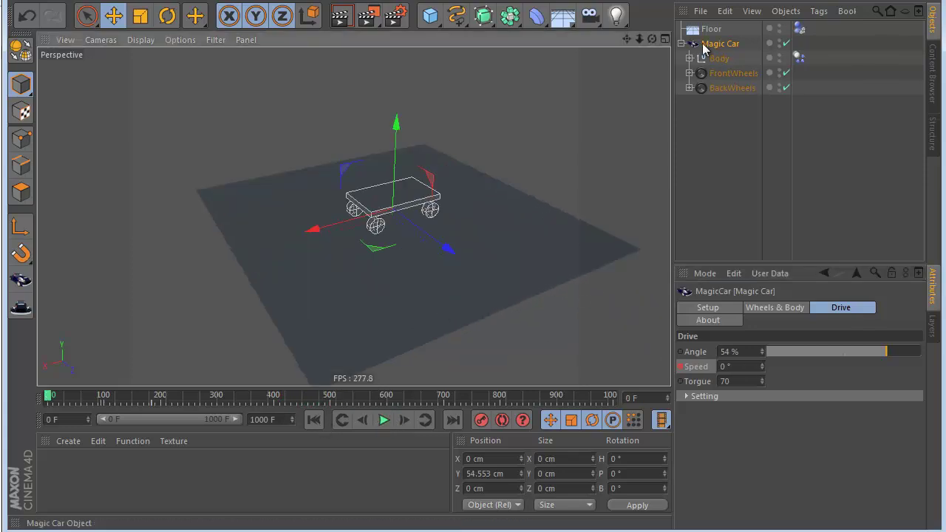
drag(628, 39, 473, 305)
scroll(467, 201, up, 3)
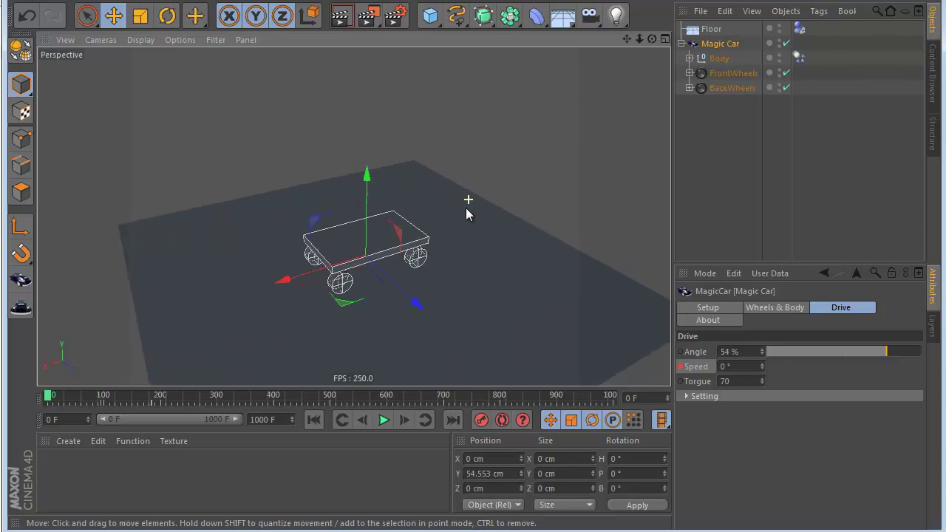
scroll(455, 215, down, 2)
drag(626, 40, 473, 304)
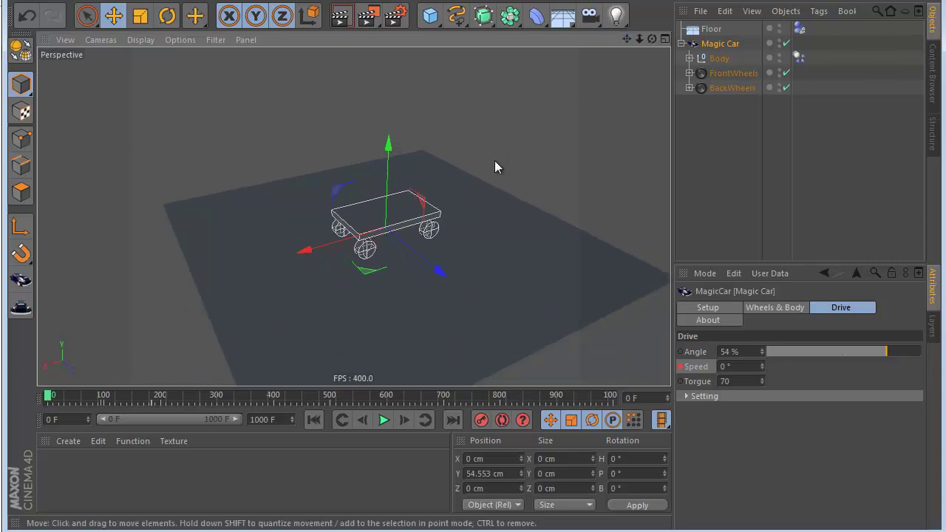
scroll(438, 179, up, 2)
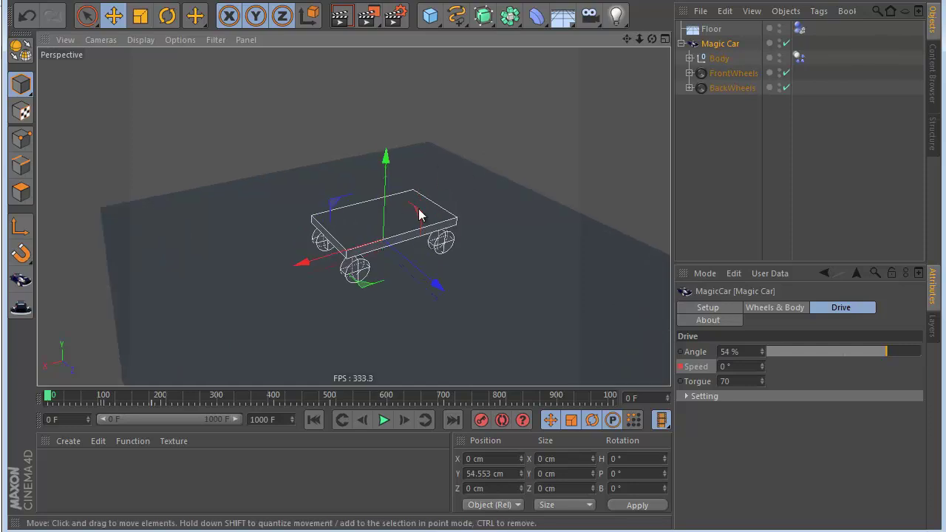
click(689, 58)
click(727, 73)
scroll(328, 211, up, 1)
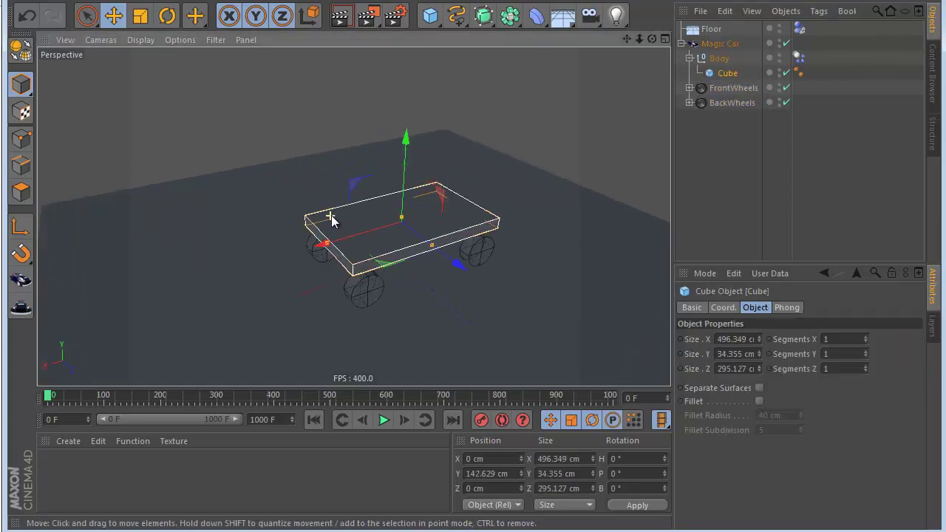
mouse_move(401, 217)
mouse_down()
mouse_move(409, 183)
mouse_move(409, 209)
mouse_up()
key(ctrl+z)
click(16, 51)
click(20, 139)
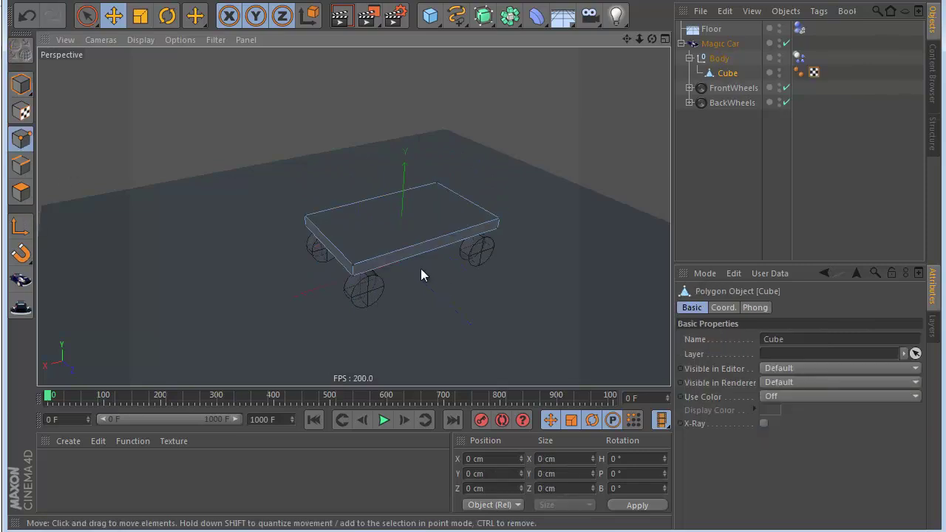
- Try raising the top corner points at one end of the body cube and test-play the simulation
drag(353, 234, 311, 161)
click(383, 419)
click(383, 419)
click(314, 419)
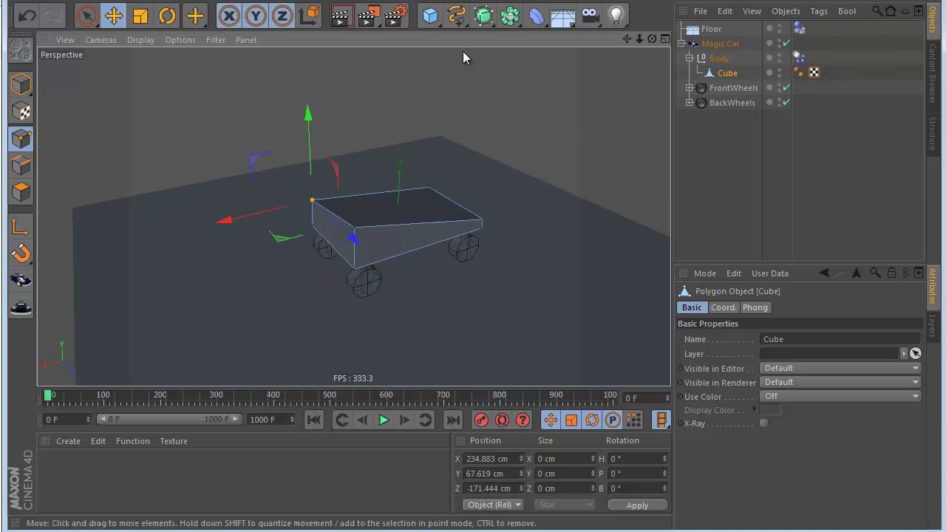
- Try adding a cube above the car, and undo it together with the raised corner points
click(430, 15)
drag(410, 178, 479, 91)
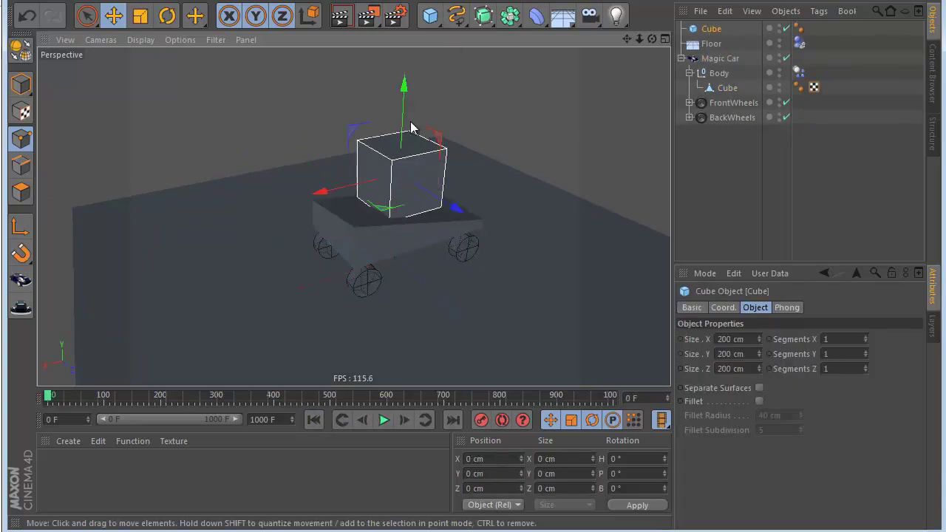
drag(412, 122, 408, 65)
right_click(708, 28)
click(575, 181)
key(ctrl+z)
key(ctrl+z)
key(ctrl+z)
key(ctrl+z)
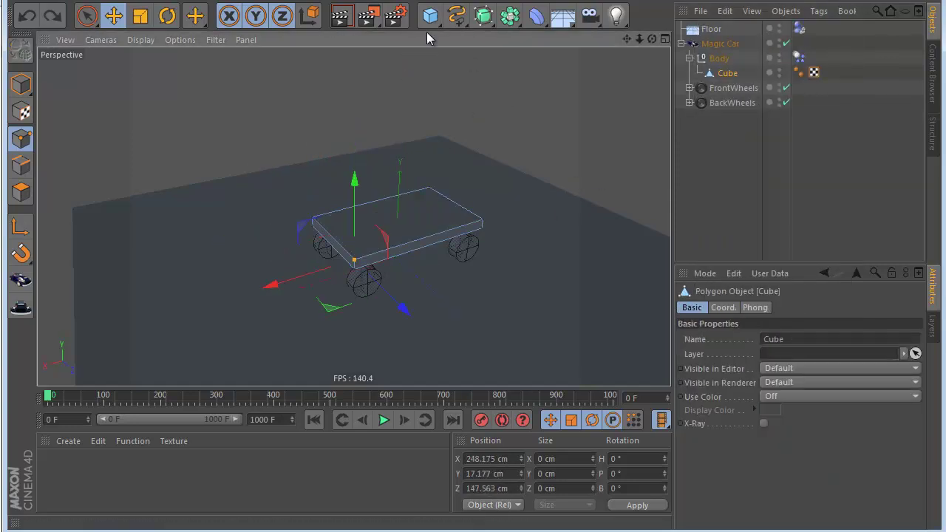
- Add a 200 cm cube, raise it above the car body, and give it a Rigid Body simulation tag
click(430, 14)
drag(395, 158, 405, 70)
right_click(717, 29)
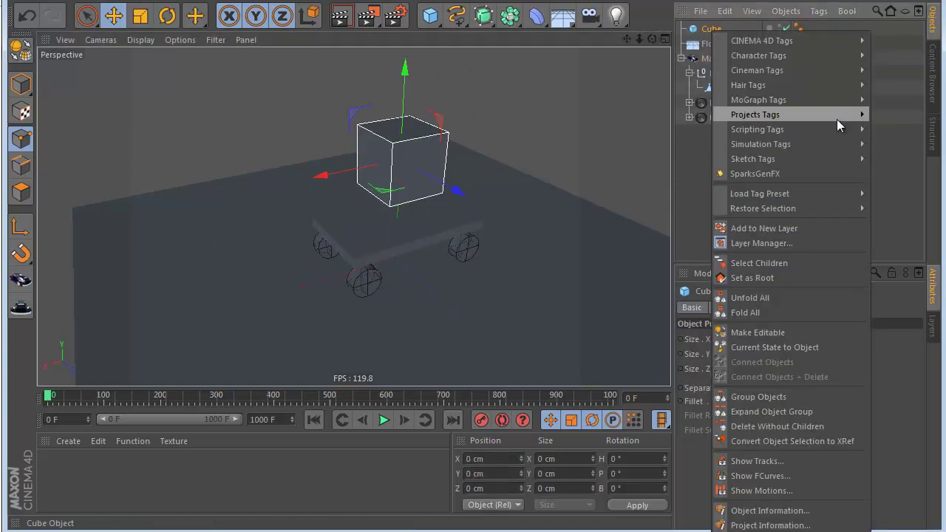
mouse_move(816, 144)
click(703, 147)
right_click(710, 28)
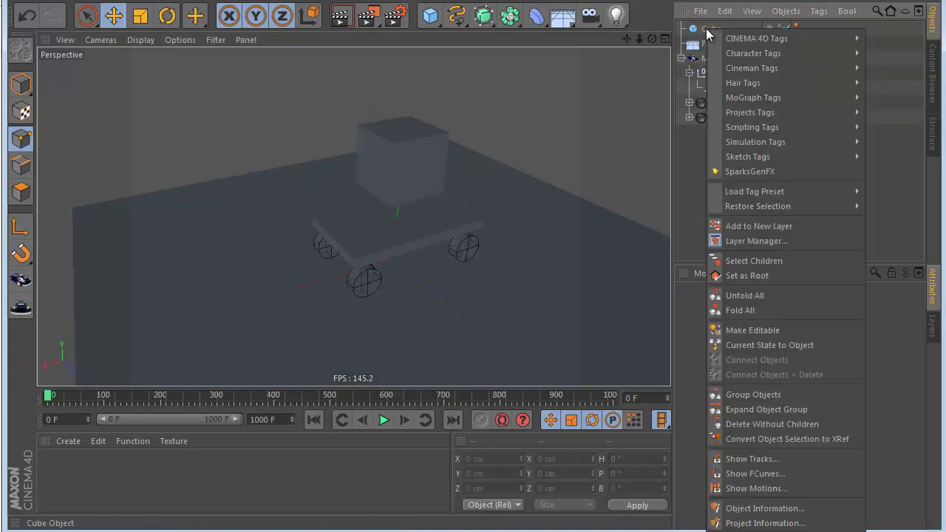
mouse_move(751, 155)
mouse_move(838, 142)
click(891, 146)
- Play the simulation to test the cube dropping onto the car, and rewind to the start
click(716, 170)
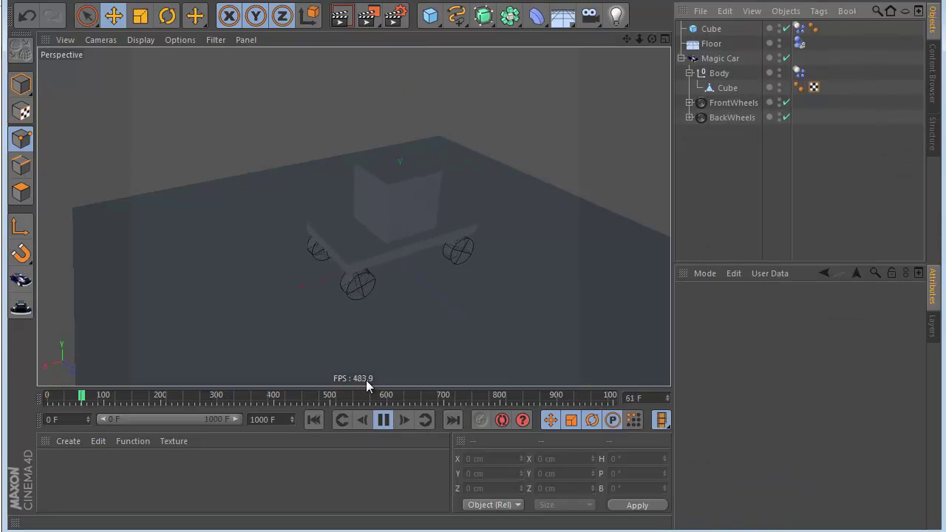
click(383, 420)
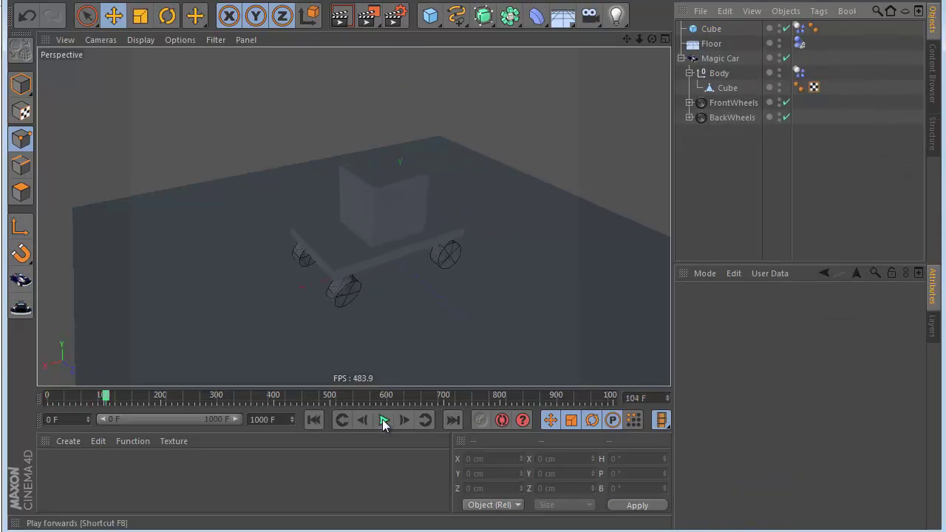
click(315, 420)
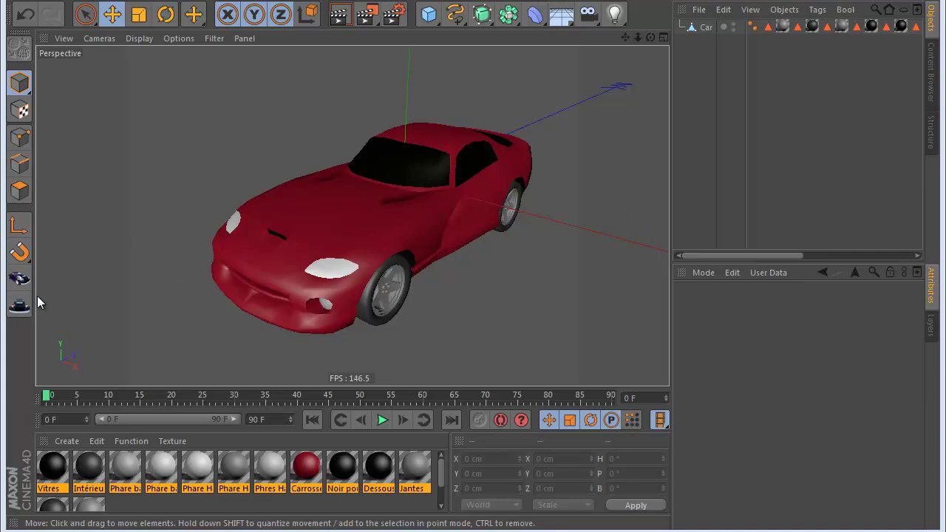
- Select the Car model, inspect its underside and front, and switch to polygon editing
drag(628, 39, 474, 305)
click(704, 31)
scroll(456, 215, up, 5)
scroll(397, 231, down, 5)
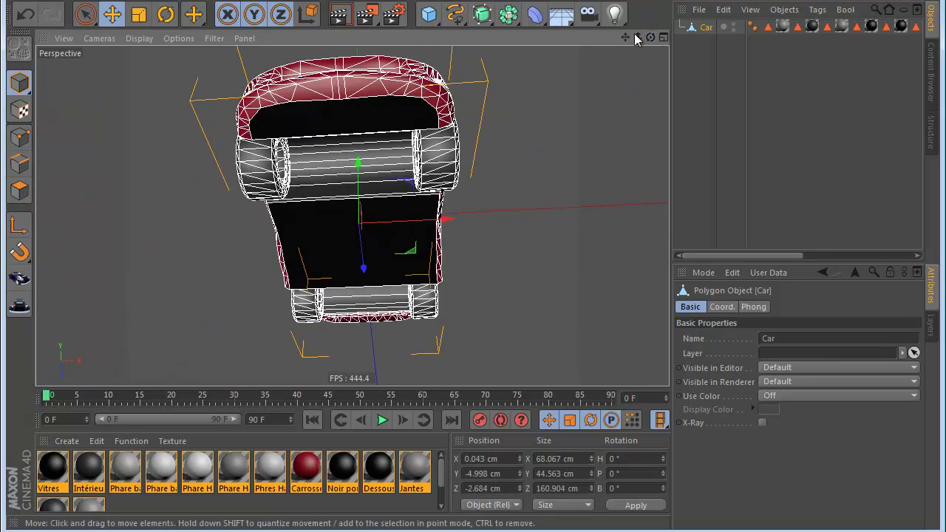
drag(650, 36, 524, 67)
drag(650, 37, 581, 108)
drag(650, 37, 628, 51)
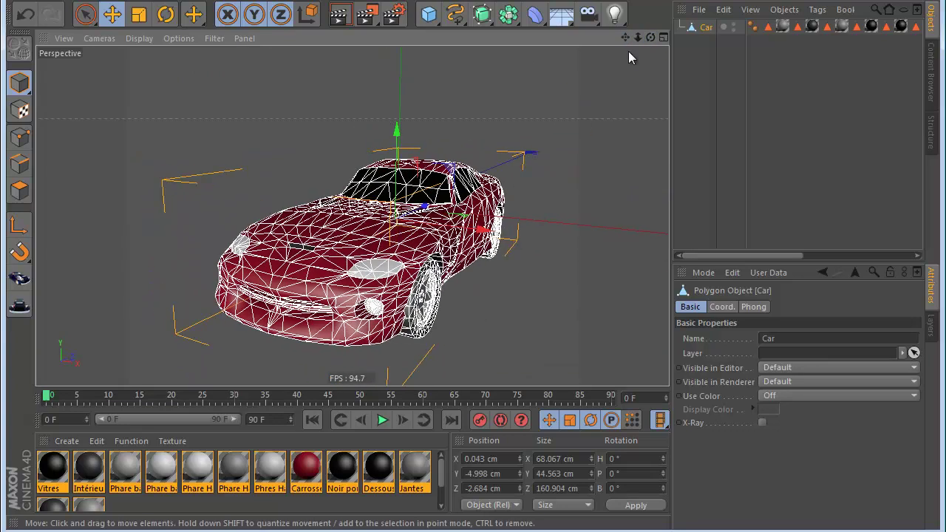
click(20, 190)
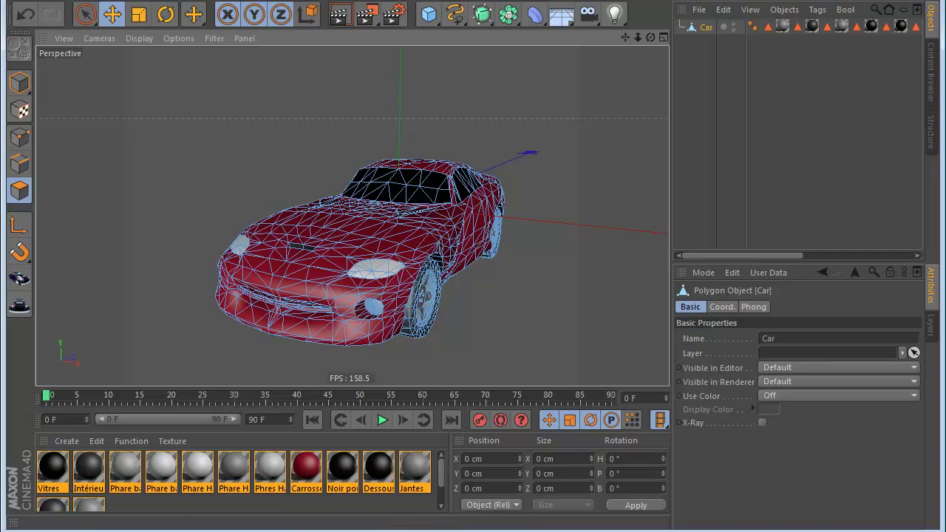
- Select all polygons of one front tyre on the Car model with Fill Selection
click(107, 1)
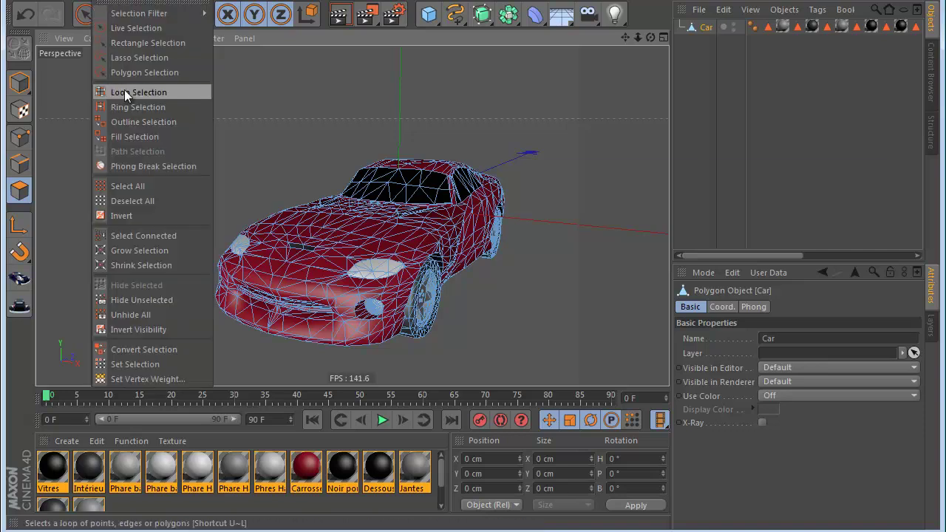
click(131, 137)
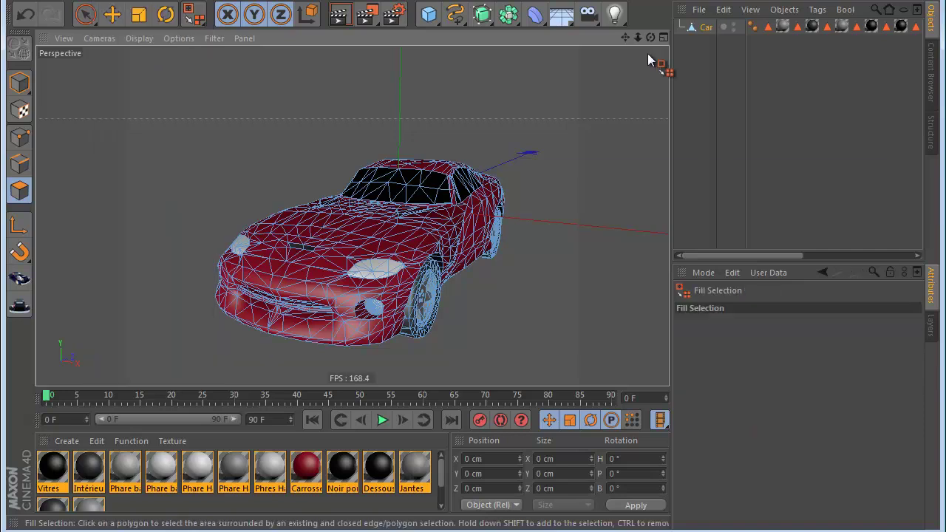
drag(650, 37, 576, 196)
scroll(461, 192, up, 2)
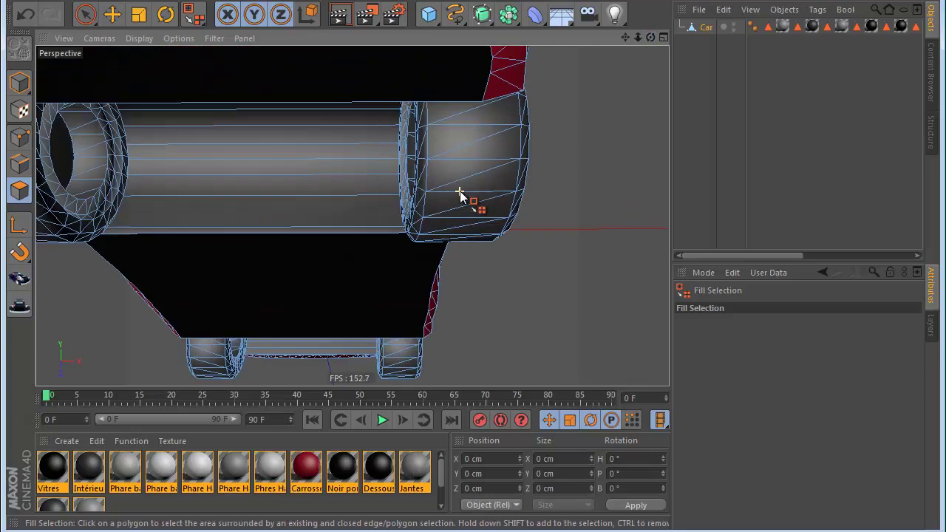
click(418, 165)
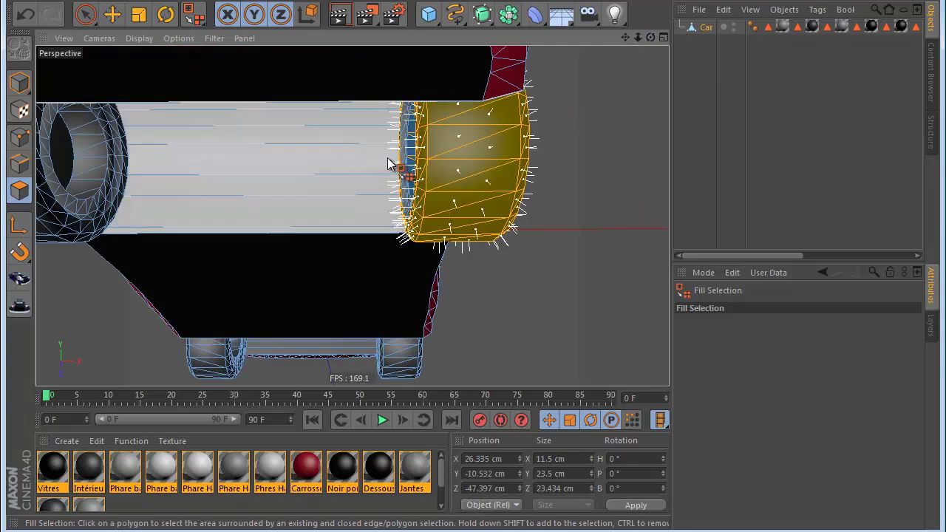
drag(651, 39, 650, 42)
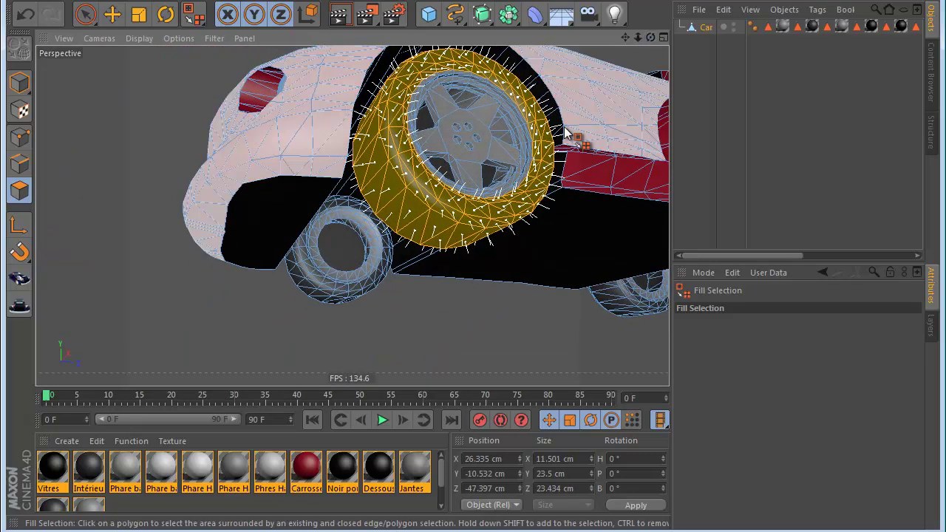
- Add the rim and its five lug nuts to the front tyre's polygon selection
shift+click(493, 157)
click(462, 133)
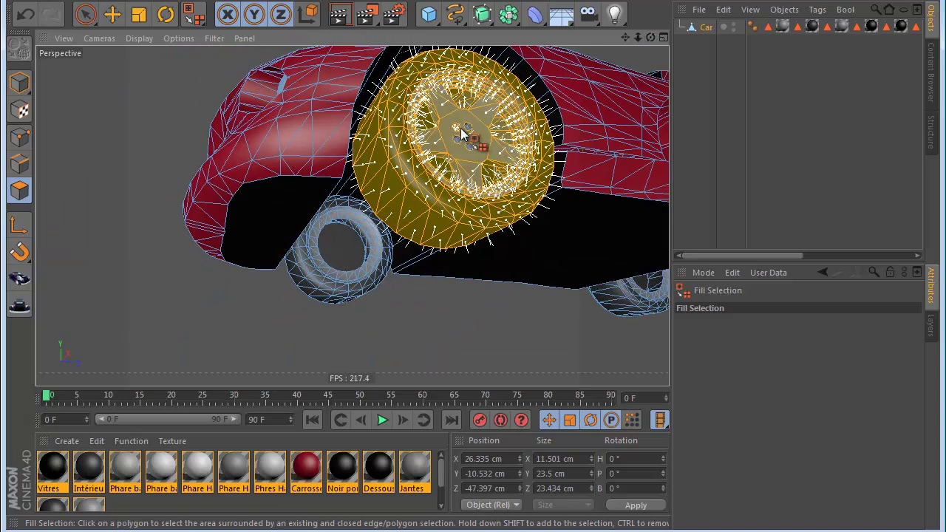
click(473, 152)
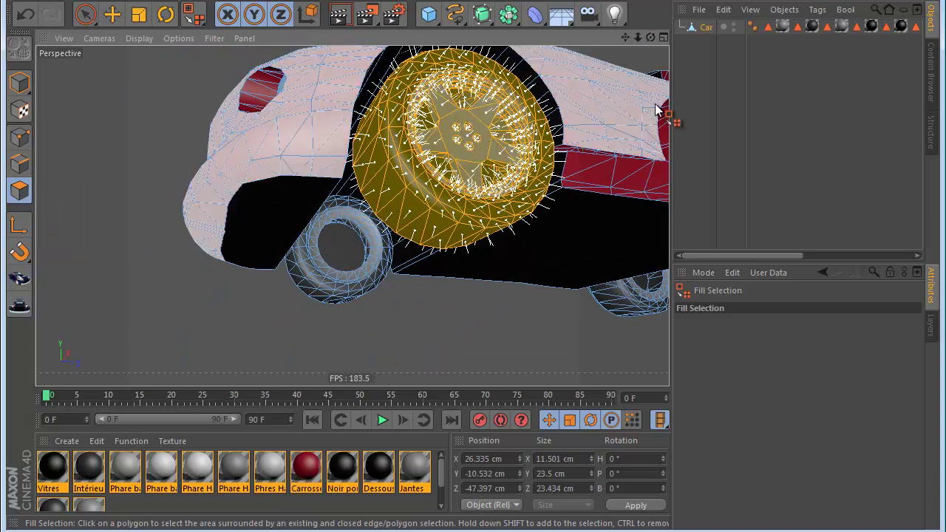
- Split the selected front wheel into its own object and delete its polygons from the original Car object
drag(650, 37, 471, 303)
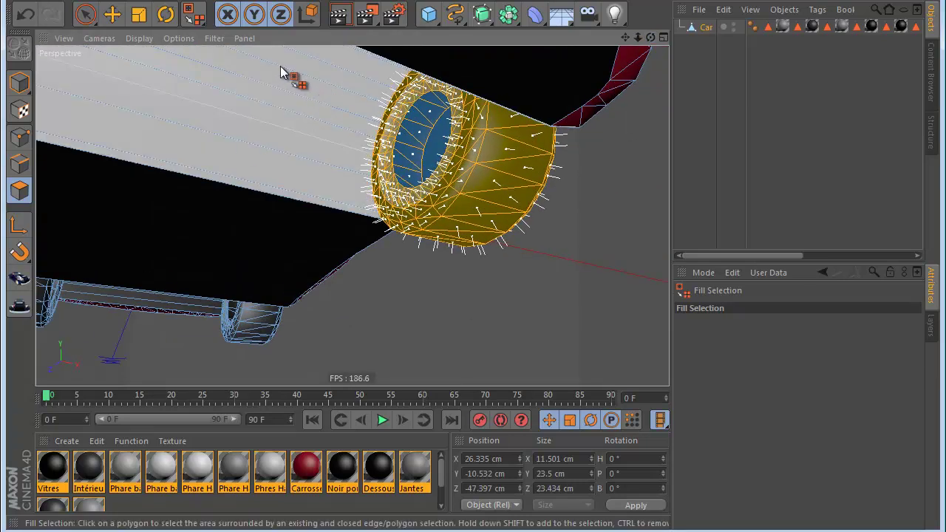
right_click(283, 83)
click(311, 488)
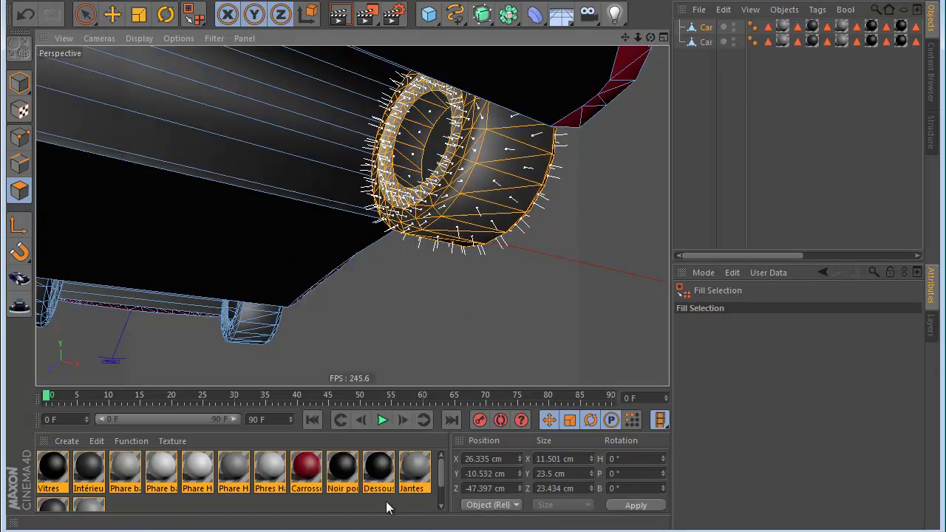
click(495, 255)
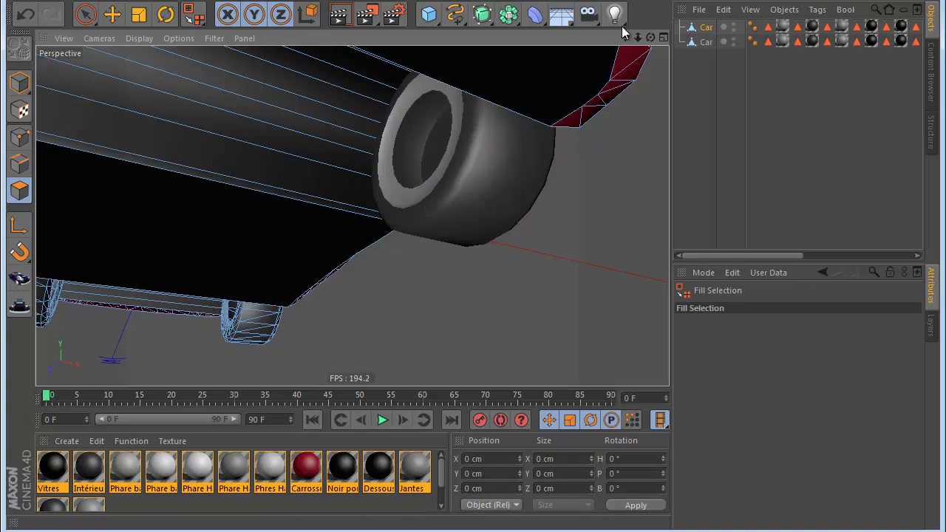
- Select all polygons of the rear tyre on the same side, including its inner ring, with Fill Selection
drag(623, 32, 478, 272)
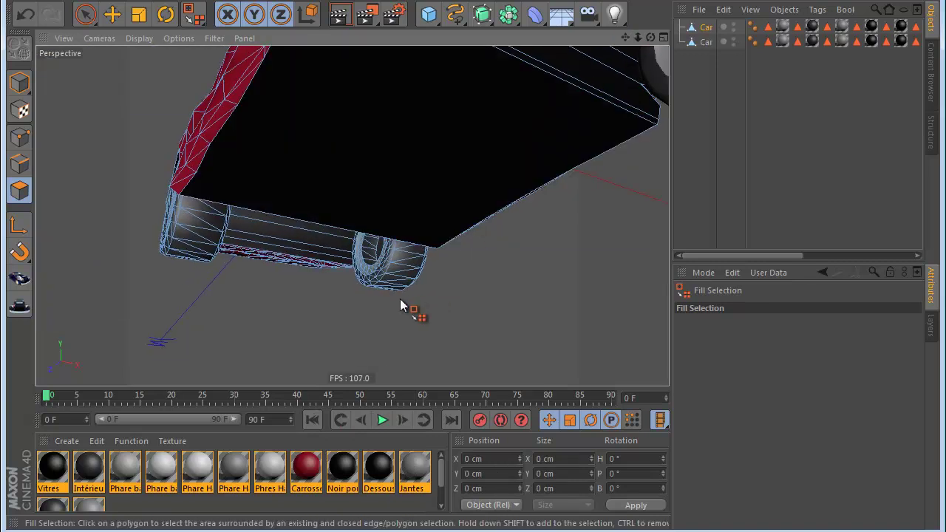
scroll(399, 301, up, 5)
scroll(371, 215, up, 2)
click(361, 223)
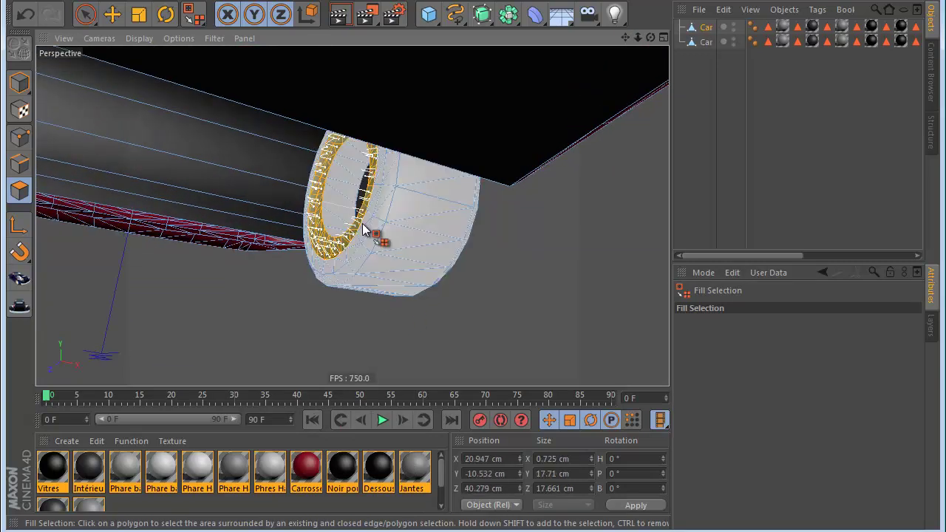
shift+click(400, 231)
- Add the rim, spokes and five lug nuts to the rear tyre's polygon selection
drag(650, 37, 604, 85)
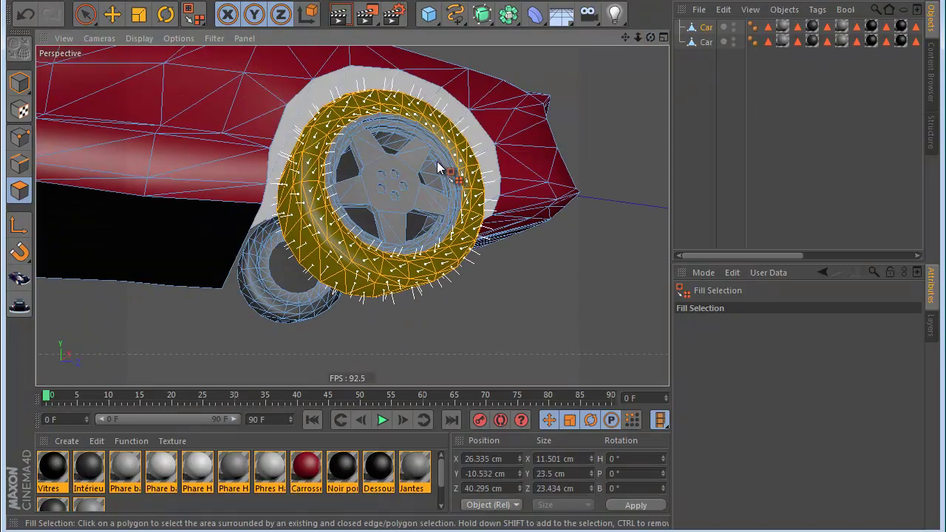
shift+click(361, 160)
scroll(361, 160, up, 5)
shift+click(284, 149)
shift+click(423, 211)
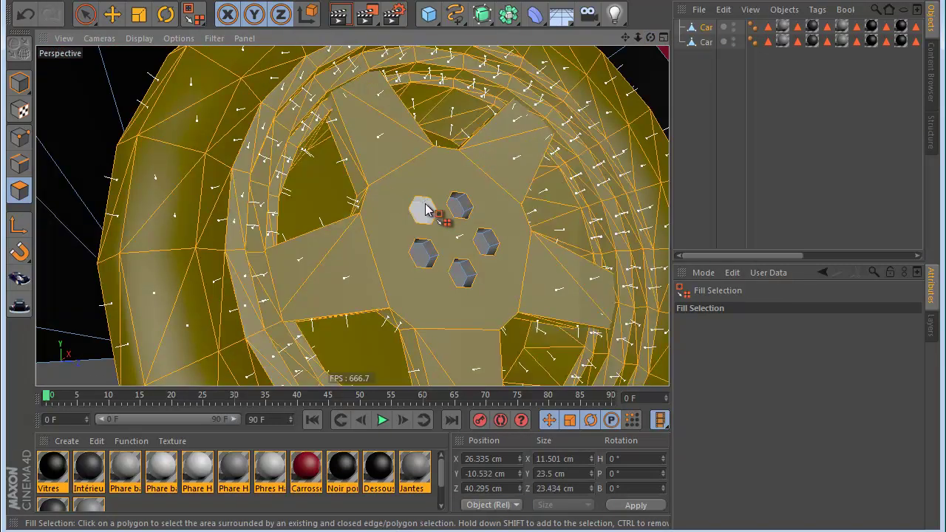
shift+click(458, 207)
shift+click(488, 249)
shift+click(464, 273)
shift+click(424, 255)
- Split the selected rear wheel into a separate object and delete its polygons from the original Car object
right_click(434, 83)
click(470, 531)
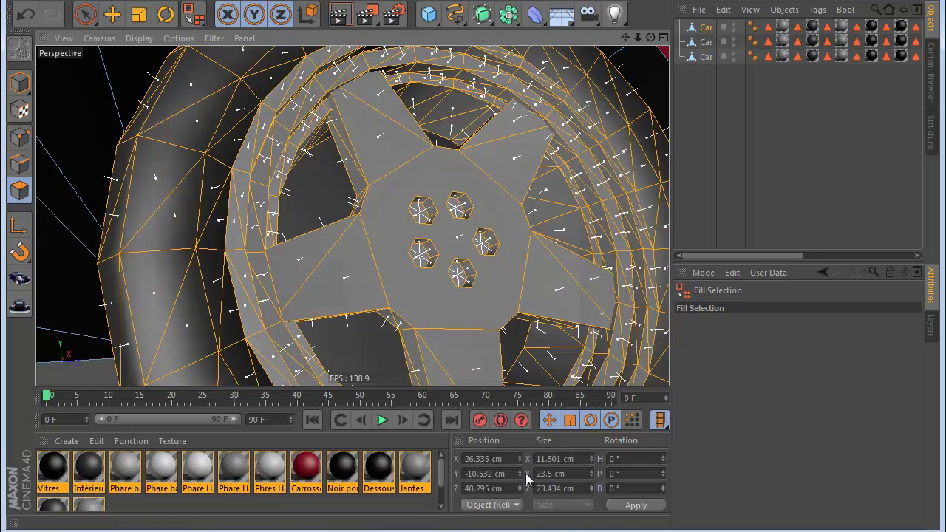
key(Delete)
- Select the tyre, rim and lug nut polygons of the rear wheel on the opposite side with Fill Selection
scroll(518, 297, down, 6)
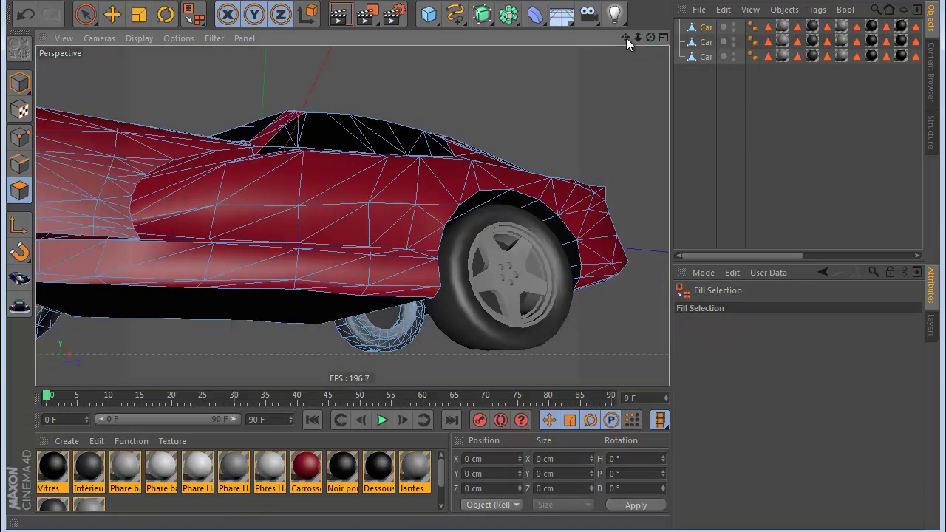
alt+drag(626, 42, 451, 247)
scroll(451, 247, up, 5)
click(412, 258)
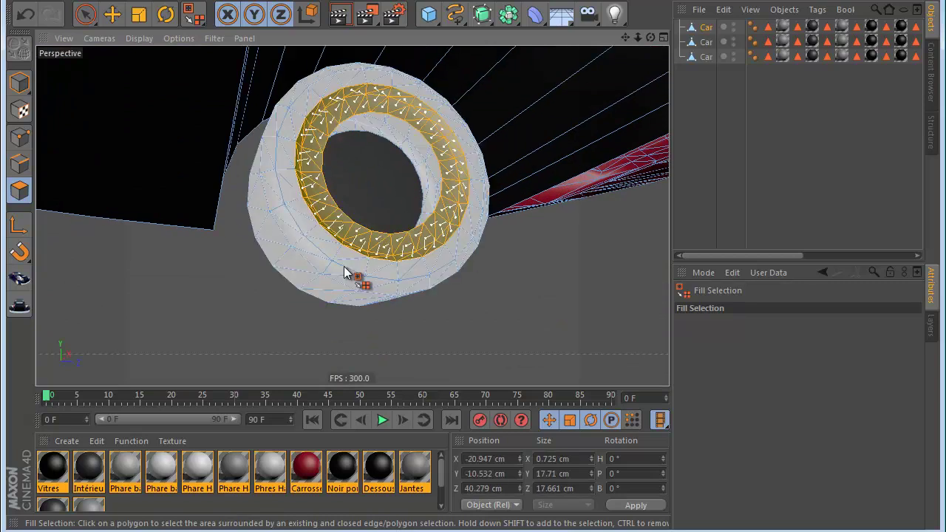
shift+click(348, 270)
drag(645, 39, 399, 199)
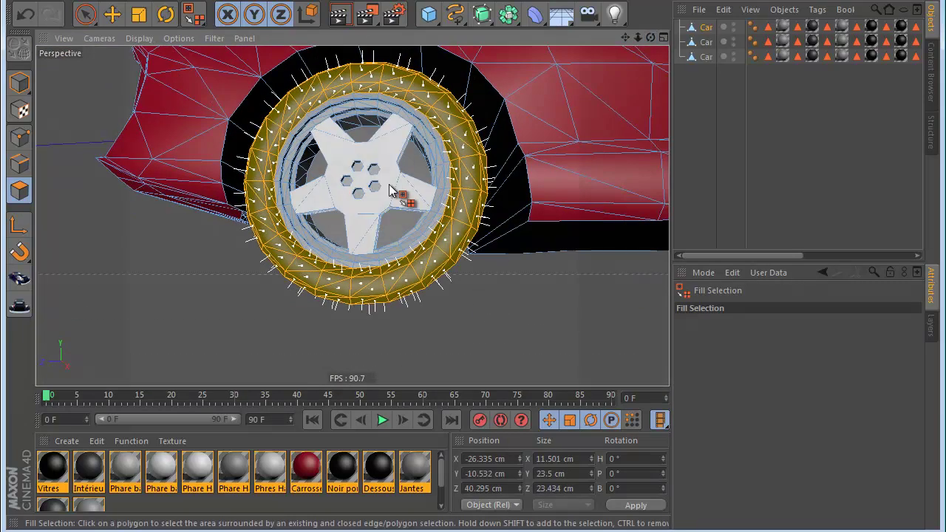
shift+click(376, 184)
shift+click(367, 185)
shift+click(412, 270)
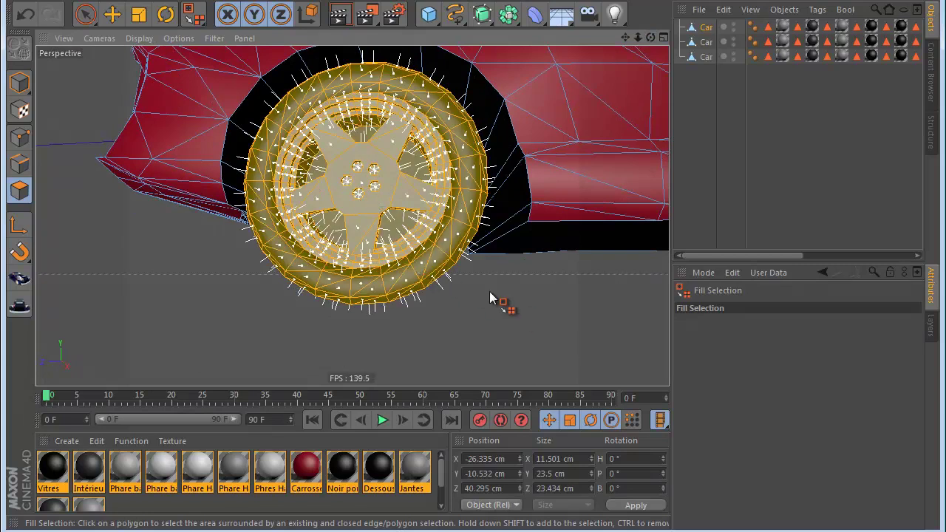
- Split the second rear wheel into its own object and delete its polygons from the original Car object
right_click(491, 294)
click(519, 490)
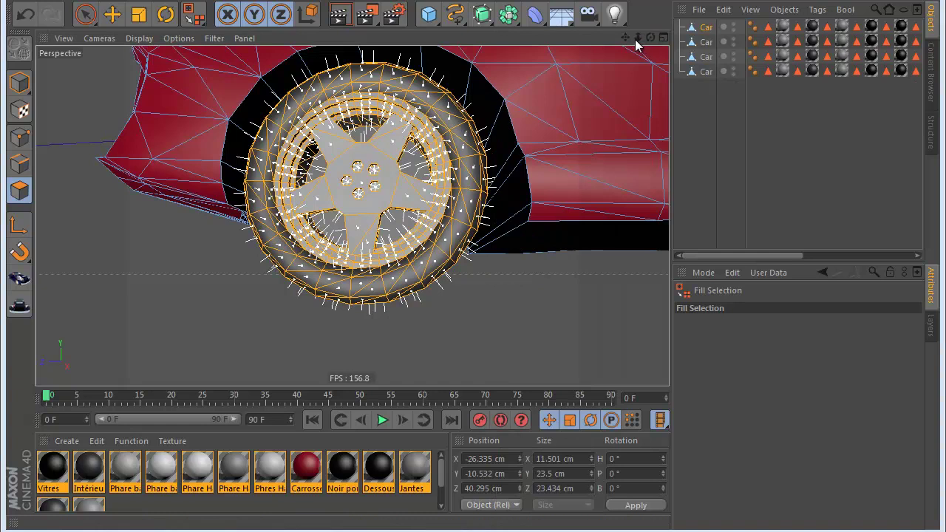
key(Delete)
- Select all tyre, inner ring, rim and lug nut polygons of the remaining front wheel with Fill Selection
drag(626, 38, 472, 305)
scroll(488, 181, down, 3)
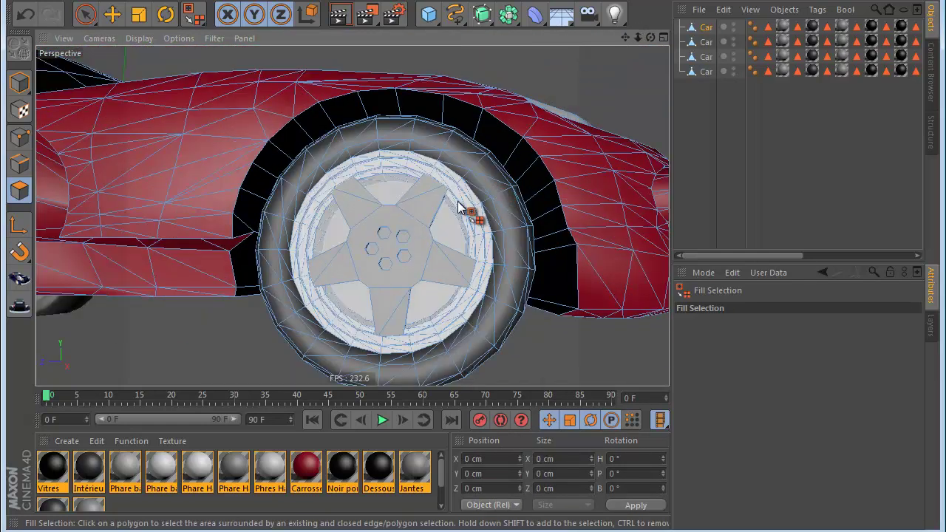
scroll(459, 207, up, 4)
click(495, 148)
shift+click(433, 190)
shift+click(362, 274)
scroll(309, 279, down, 3)
drag(654, 32, 427, 203)
shift+click(425, 201)
shift+click(433, 196)
- Split the last front wheel into a separate object and delete its polygons from the original Car object
right_click(441, 84)
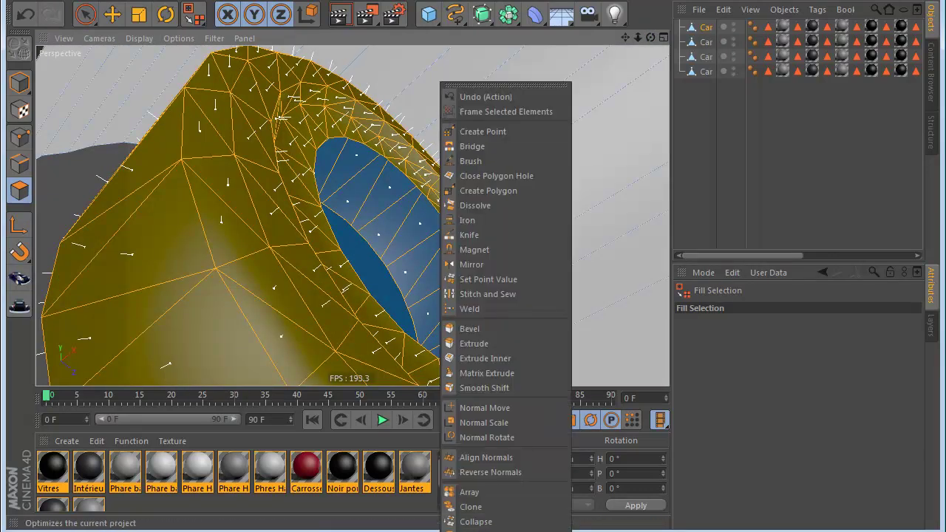
click(476, 531)
key(Delete)
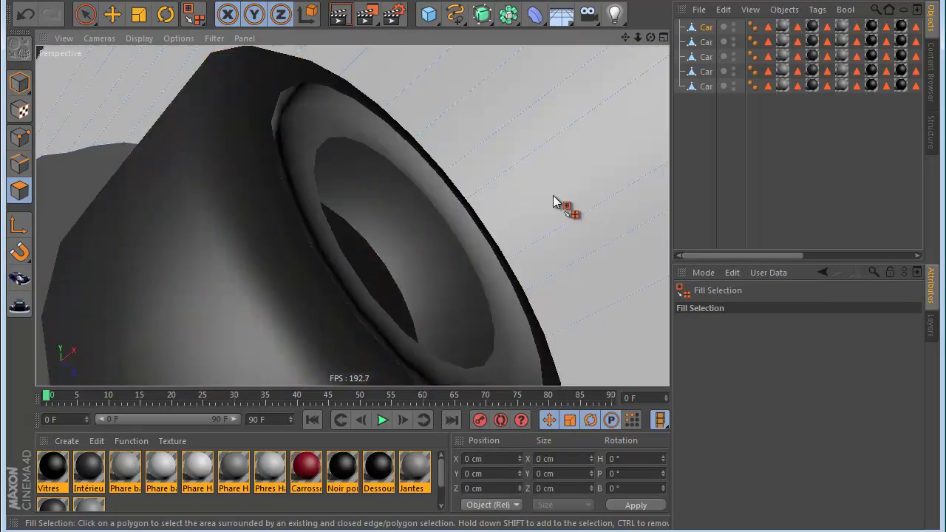
- Select all five Car objects together and select all of their points in point mode
scroll(554, 198, down, 5)
drag(650, 38, 470, 303)
scroll(602, 90, down, 3)
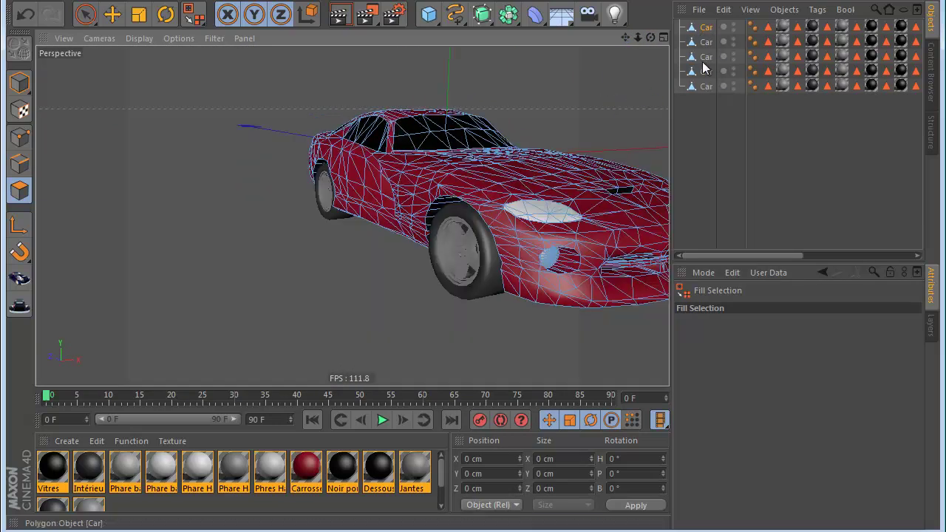
shift+click(701, 71)
click(703, 86)
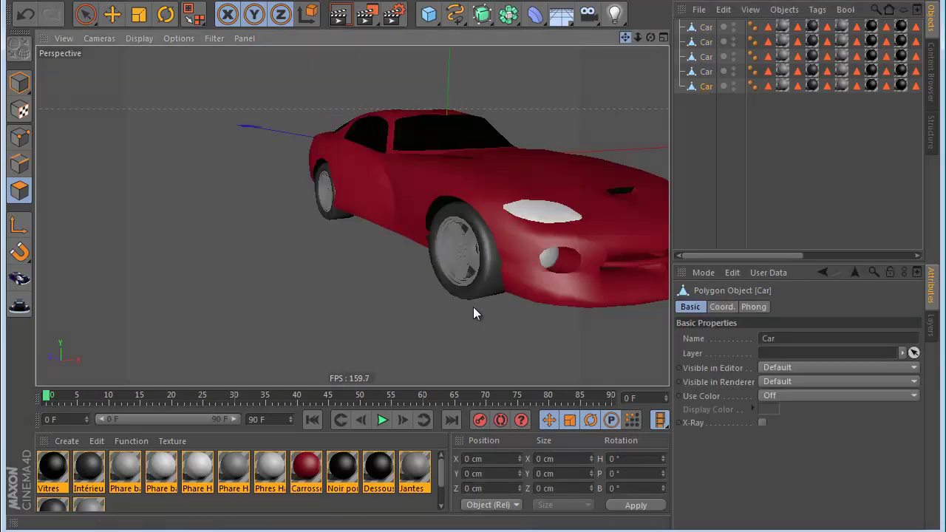
drag(626, 38, 510, 46)
drag(710, 141, 695, 27)
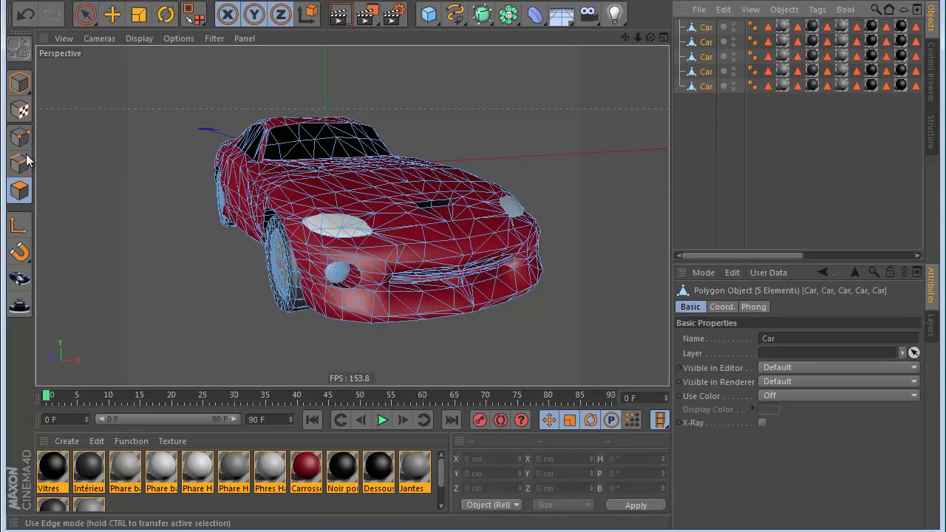
click(26, 144)
click(104, 1)
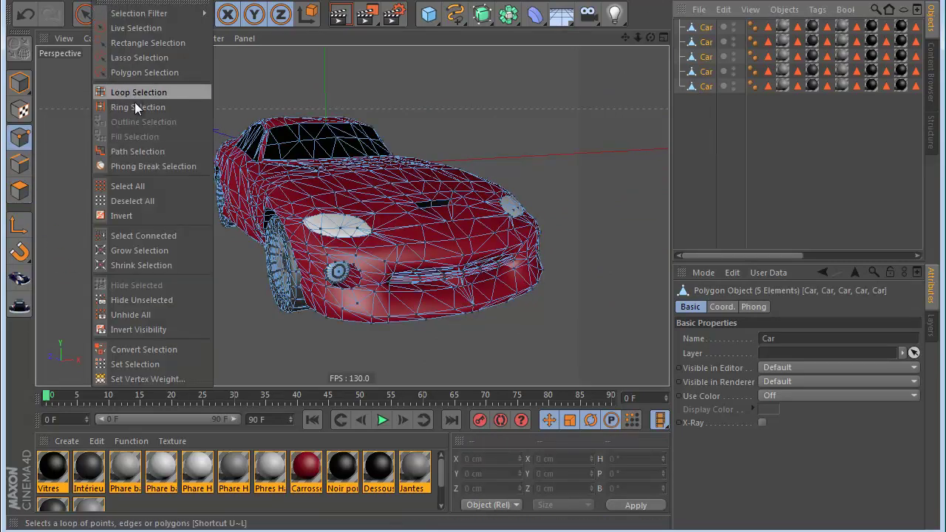
click(139, 185)
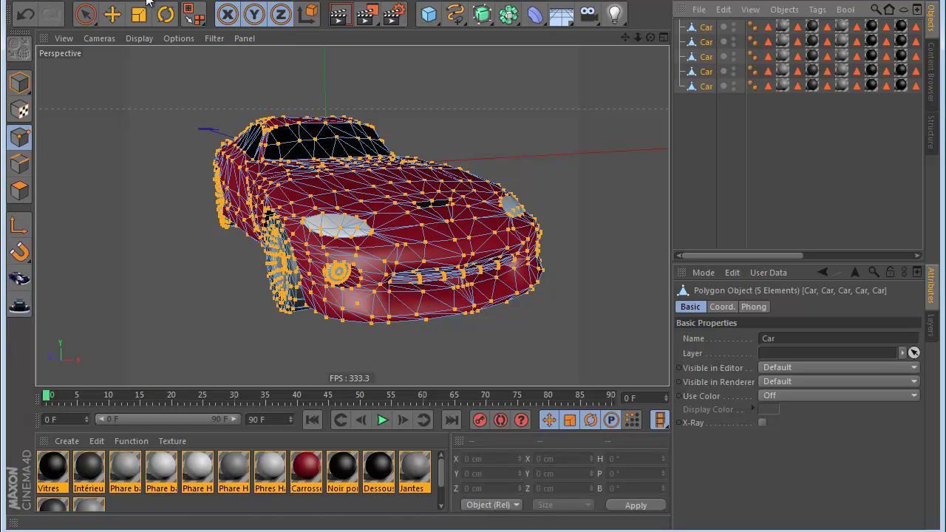
- Run Optimize on the selected points of all five Car objects
click(148, 2)
mouse_move(180, 3)
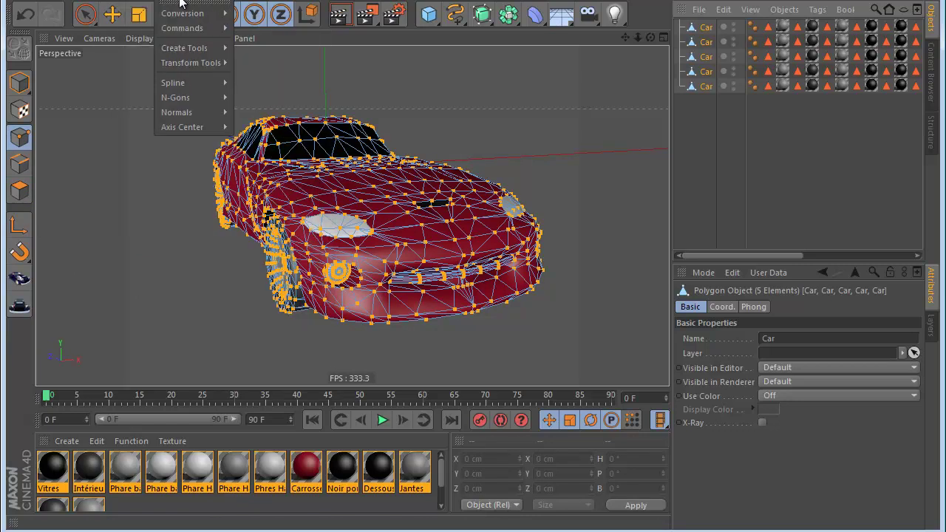
mouse_move(189, 29)
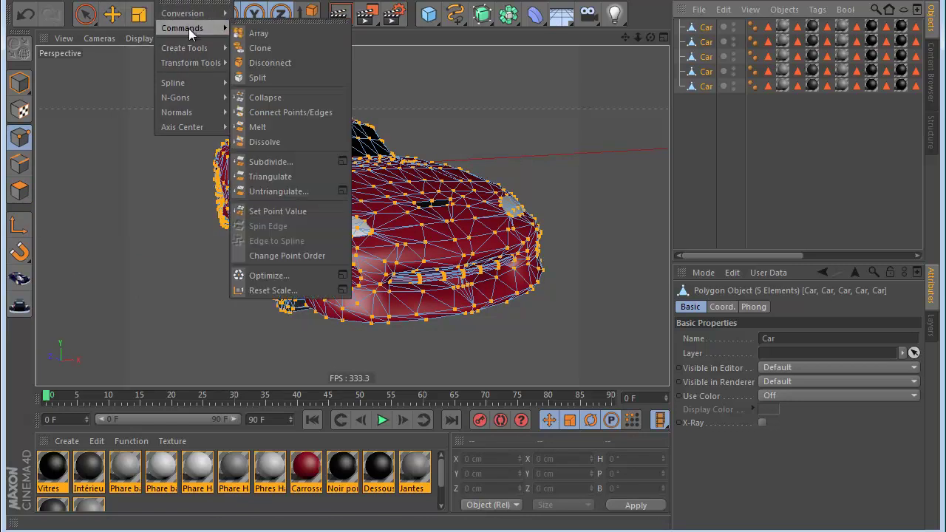
click(267, 276)
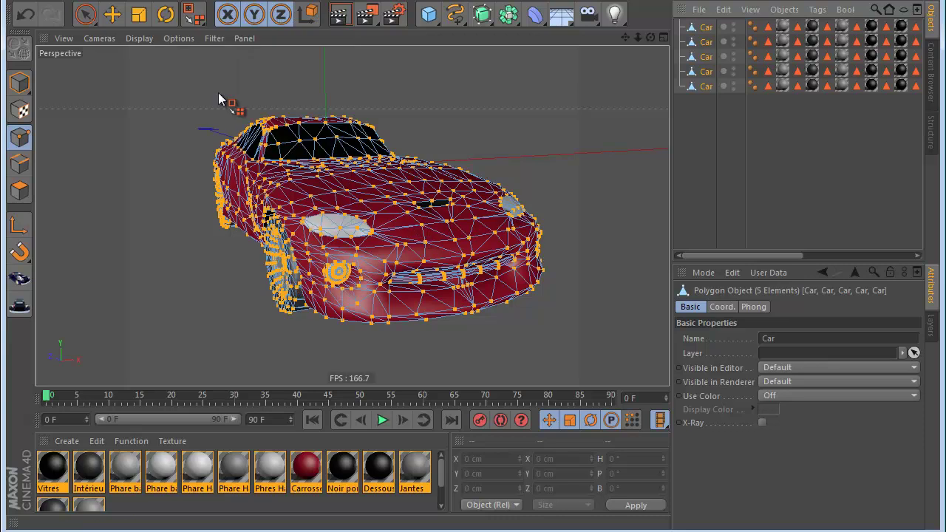
- Center the axis of every Car object on its own geometry with Center Axis to, and return to model mode
click(159, 2)
mouse_move(185, 128)
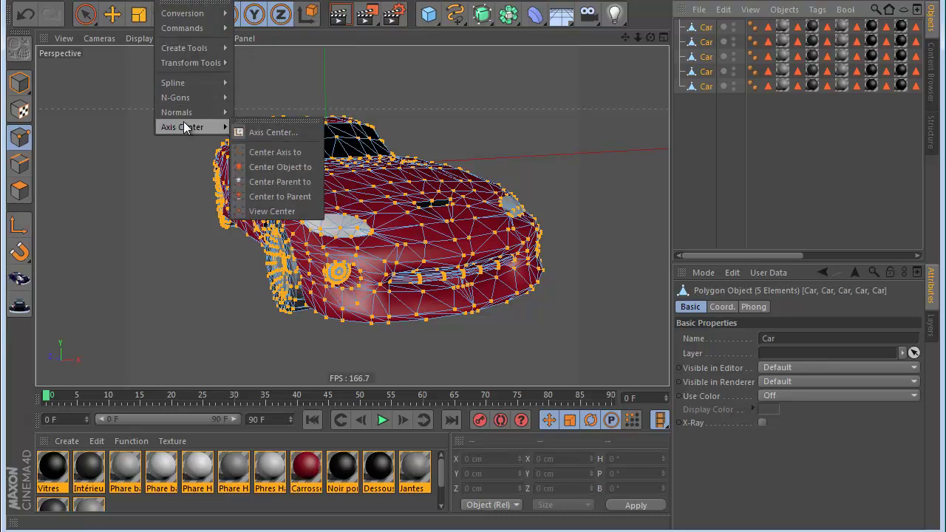
click(272, 153)
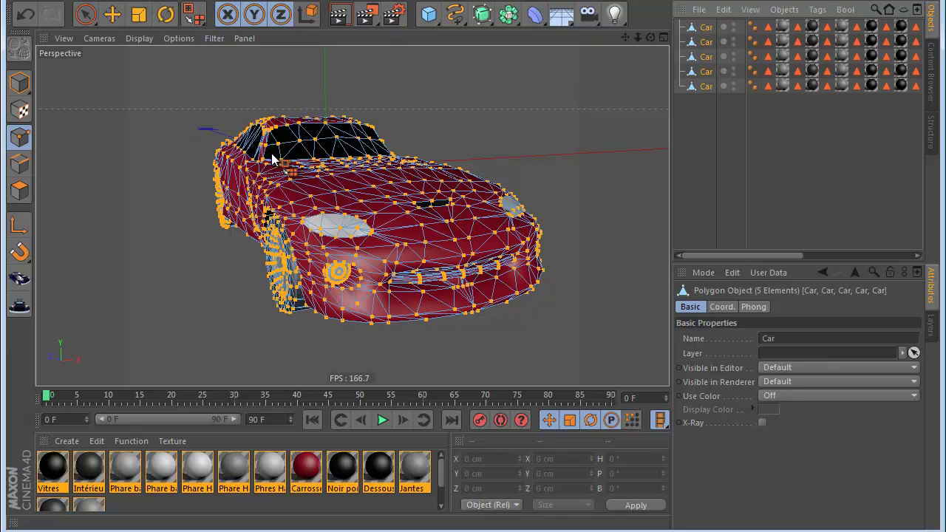
click(20, 82)
click(696, 158)
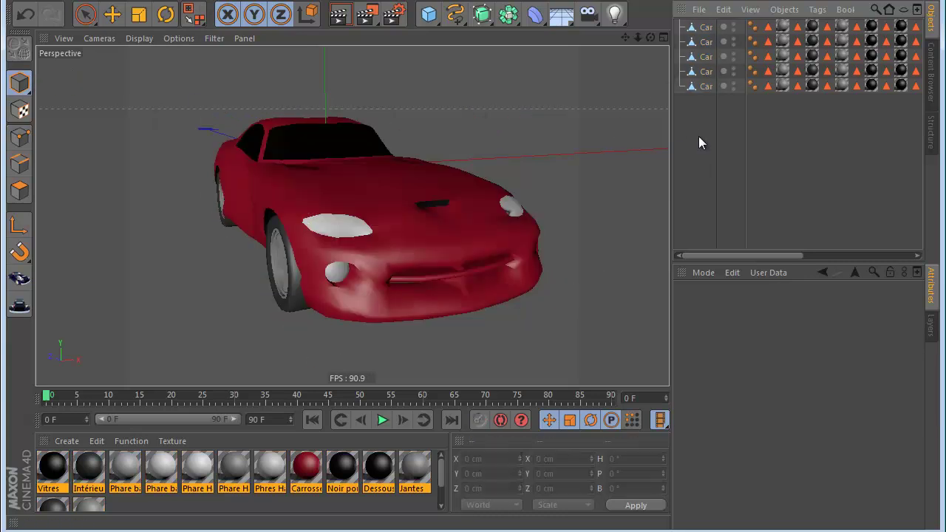
- Select the four separated wheel objects with the Move tool to check their axes, and clear the selection
click(700, 88)
click(112, 13)
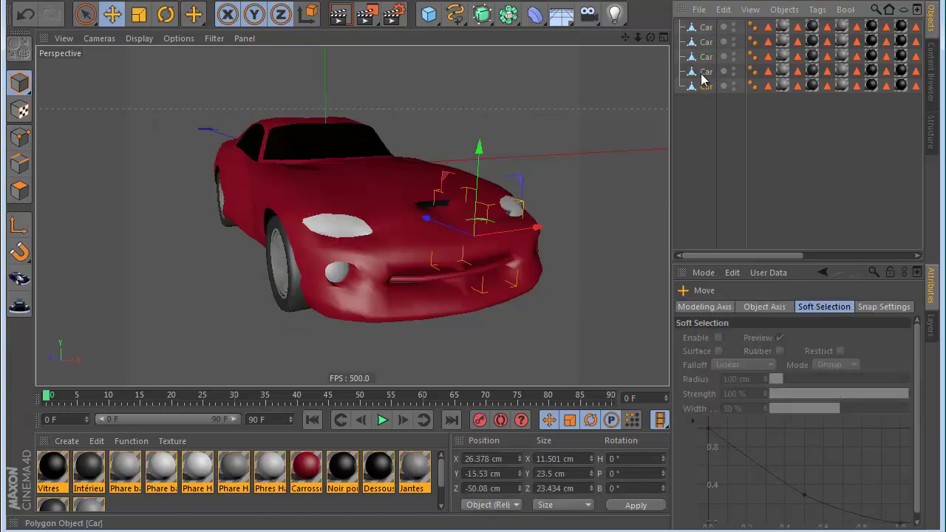
ctrl+click(705, 72)
ctrl+click(705, 57)
ctrl+click(706, 42)
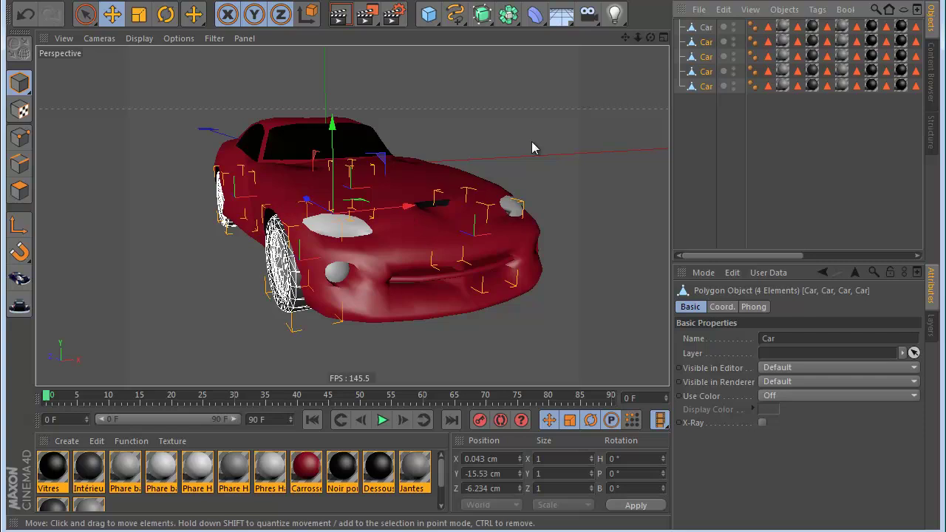
drag(651, 37, 693, 147)
click(693, 147)
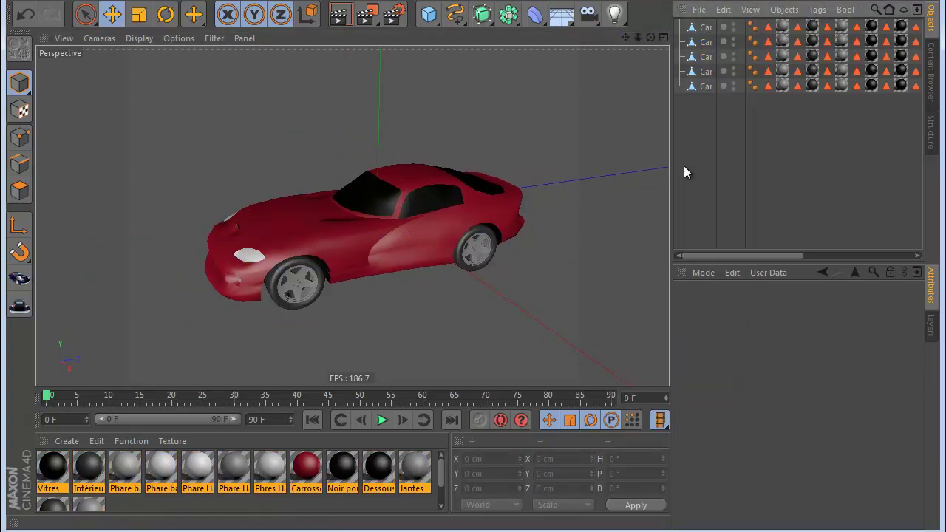
- Add a Magic Car rig object to the scene around the car model
click(20, 288)
scroll(406, 204, down, 8)
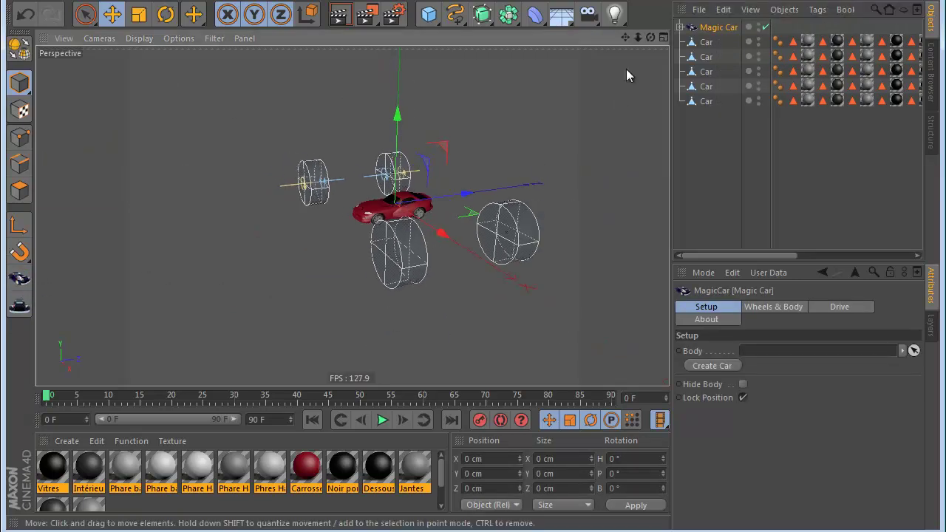
drag(650, 37, 475, 307)
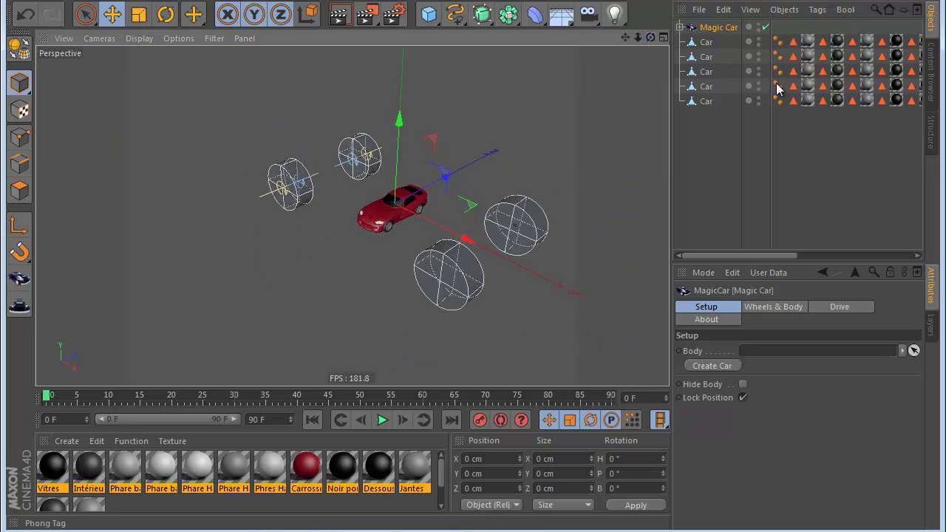
- Select all five Car objects and scale them up together to roughly match the size of the Magic Car rig
drag(727, 174, 683, 45)
click(144, 19)
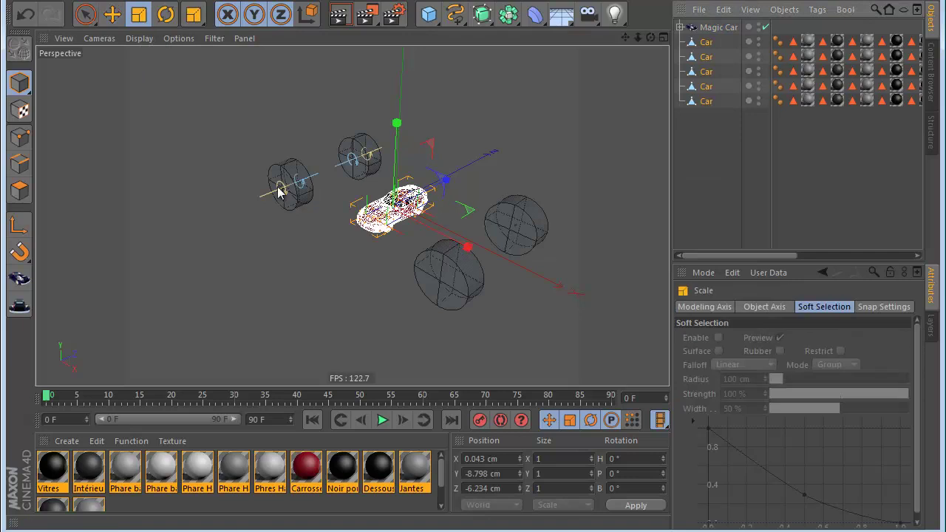
drag(552, 253, 238, 259)
scroll(239, 259, down, 5)
scroll(272, 242, up, 3)
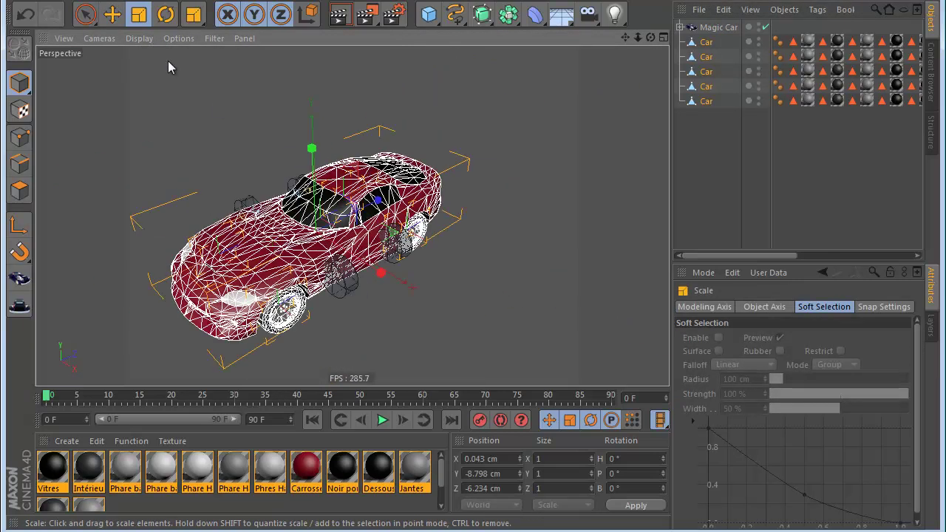
- Rotate the five Car objects to a 90° heading so the car lines up with the rig's wheels
click(165, 15)
drag(325, 274, 441, 352)
scroll(441, 352, up, 3)
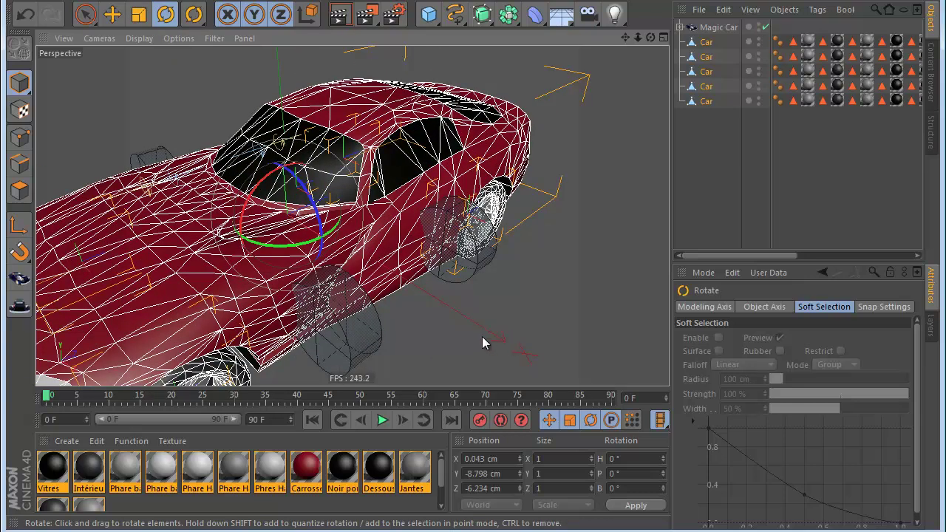
scroll(373, 289, down, 4)
drag(348, 296, 410, 267)
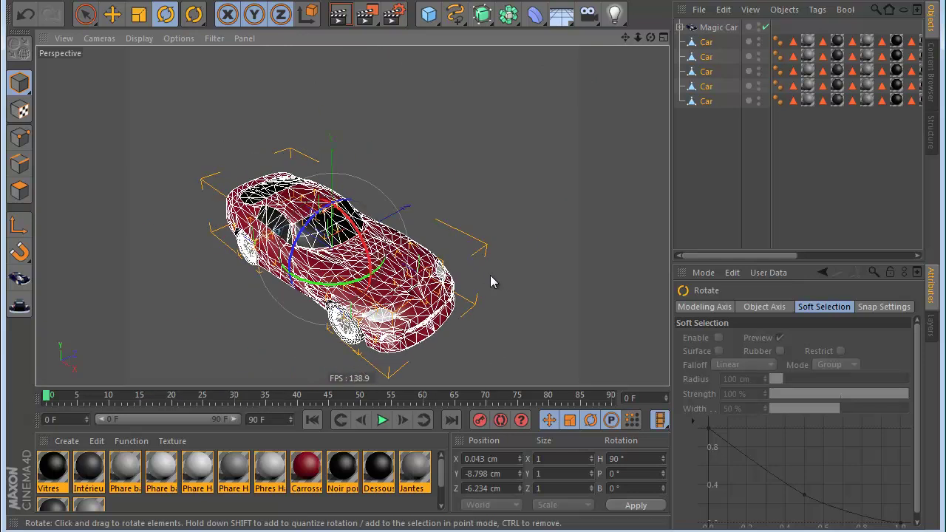
- Make all five Car objects children of the Magic Car rig
click(679, 26)
middle_click(495, 177)
middle_click(449, 290)
scroll(444, 307, down, 8)
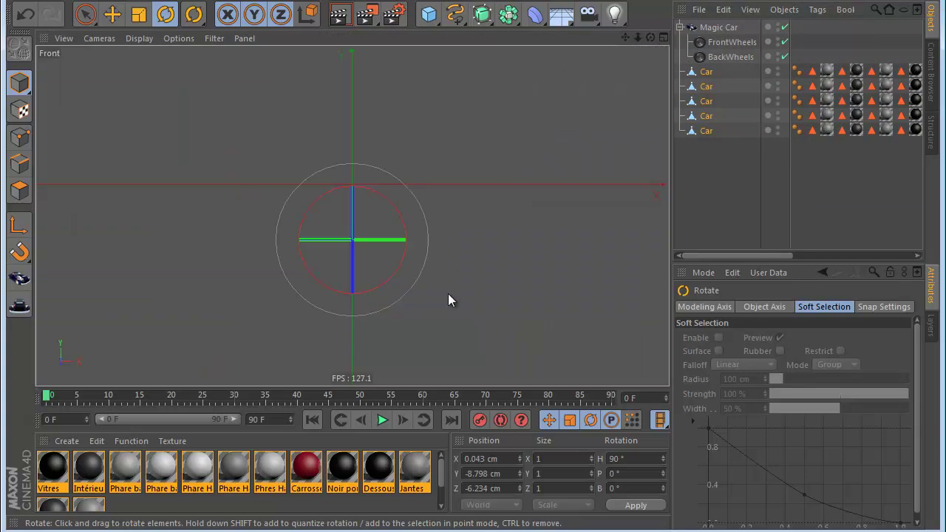
scroll(444, 308, up, 2)
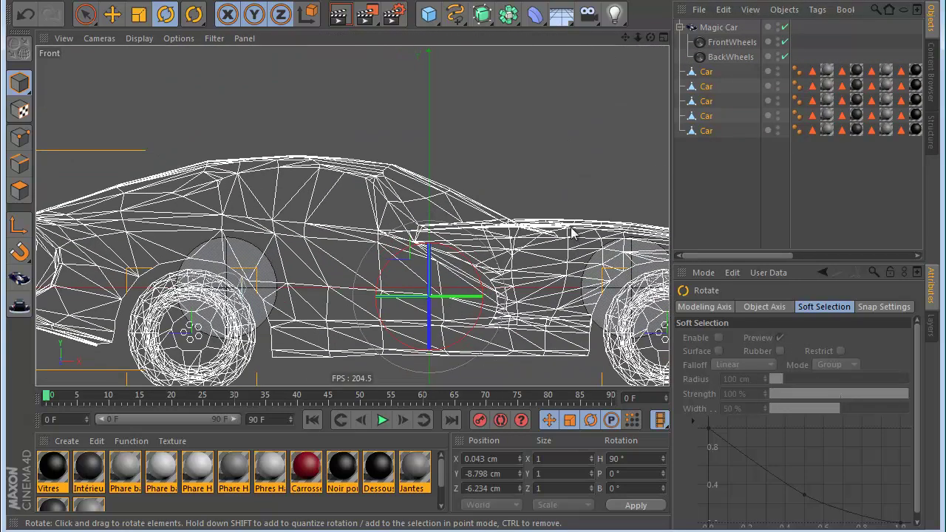
drag(693, 47, 773, 195)
drag(682, 71, 682, 72)
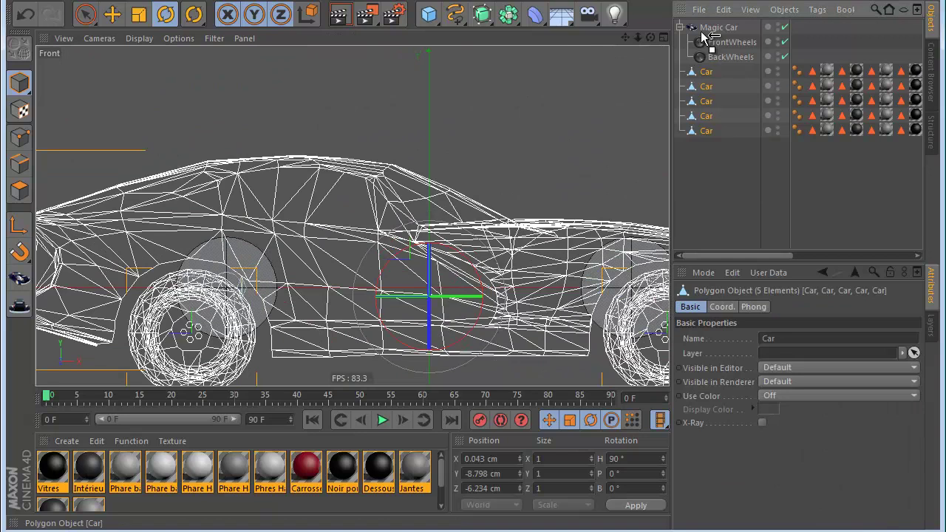
drag(704, 37, 703, 39)
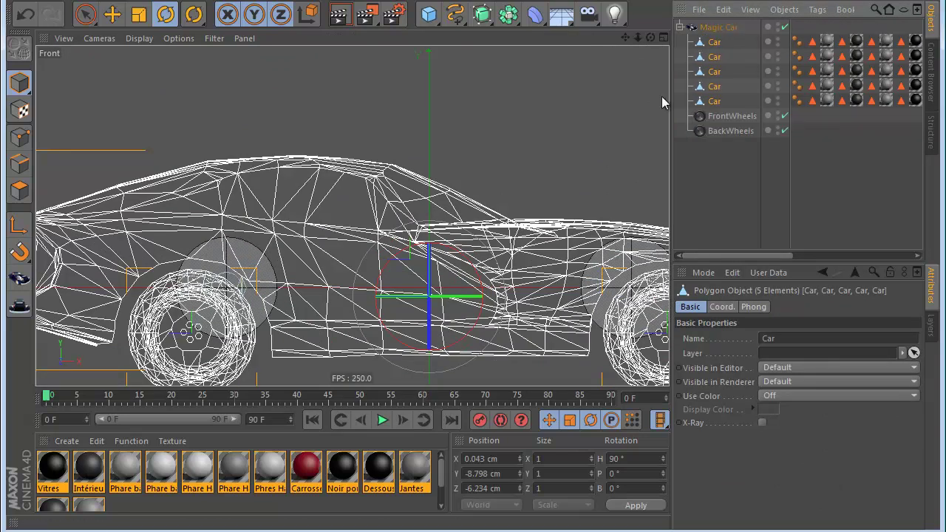
- In the front view, align FrontWheels at about X 238 cm and BackWheels at about X -237 cm with the car's wheels, both at Y -46 cm
scroll(517, 244, down, 3)
drag(624, 39, 568, 39)
click(714, 116)
click(109, 19)
drag(458, 350, 481, 377)
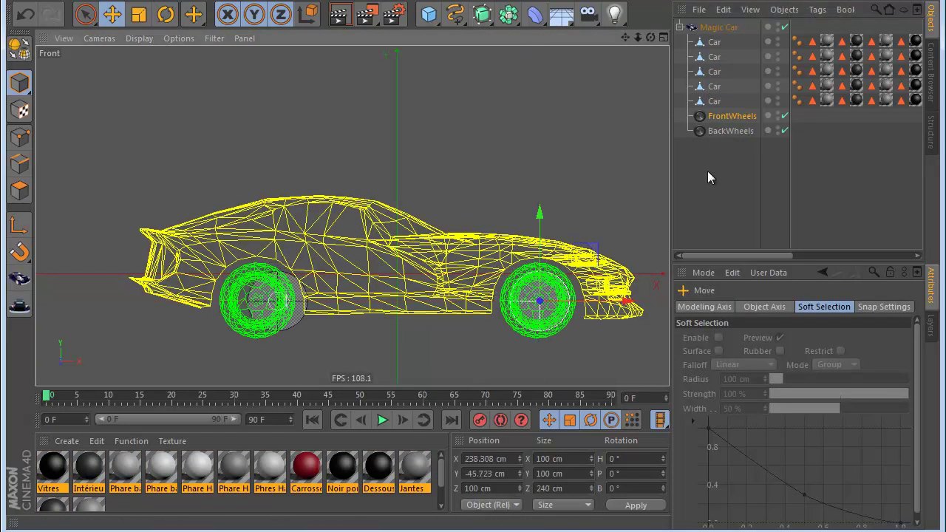
click(704, 132)
drag(367, 301, 347, 307)
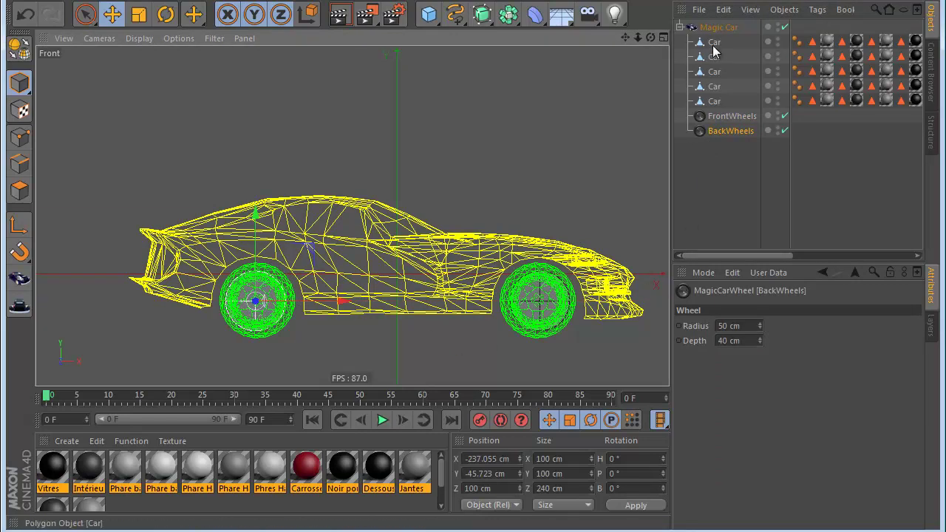
- Hide the rig's car body and shift FrontWheels outward along Z towards the modelled front wheels in the perspective view
click(718, 27)
key(F1)
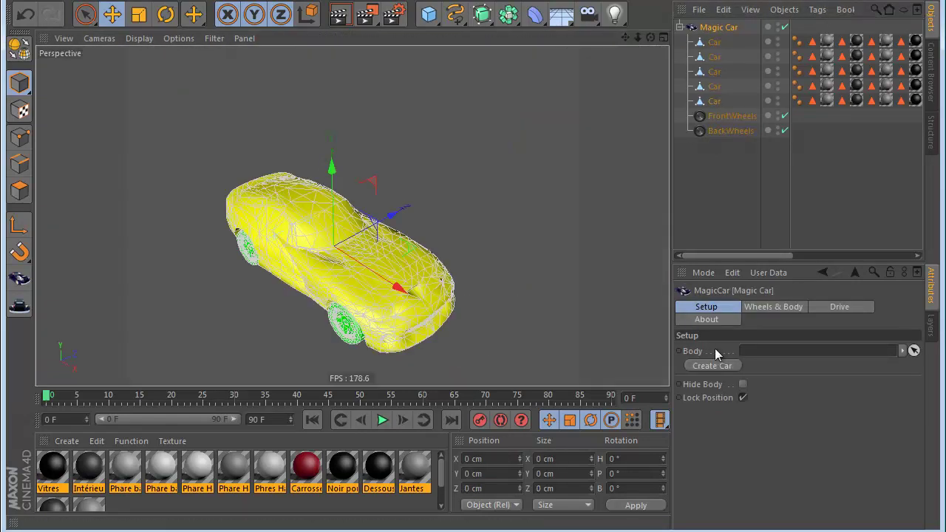
click(743, 385)
drag(626, 38, 651, 16)
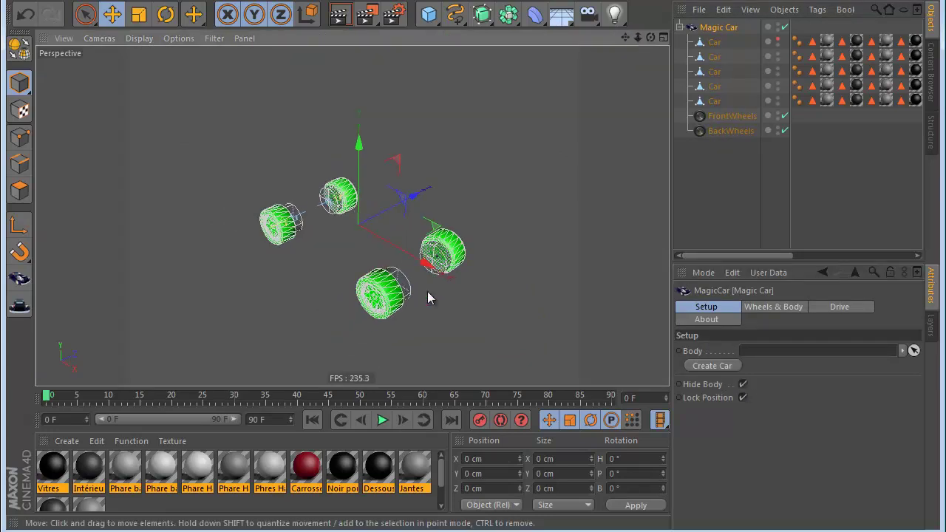
scroll(440, 285, up, 3)
click(356, 277)
mouse_move(482, 213)
mouse_down()
mouse_move(496, 204)
mouse_move(492, 211)
mouse_up()
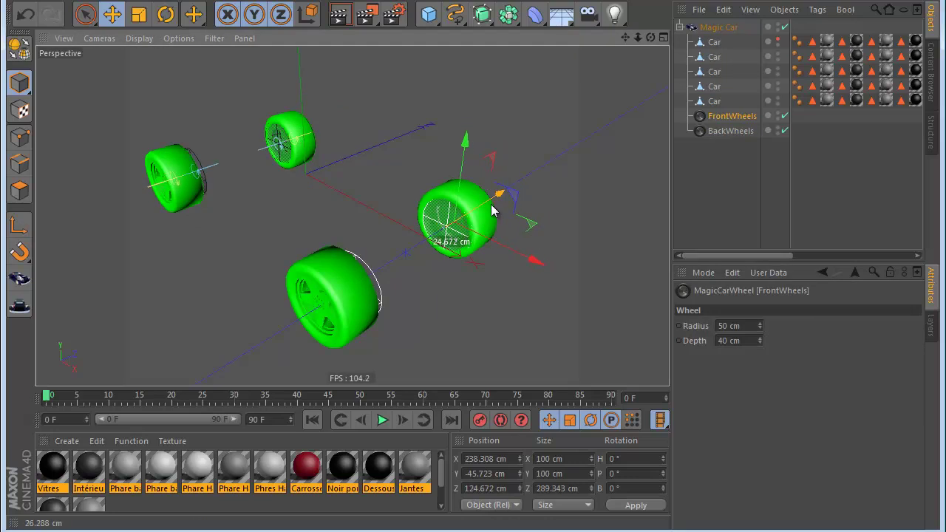
- Set the FrontWheels radius to 58 cm and depth to 69 cm, and move them outward to about Z 146 cm
drag(760, 328, 759, 341)
drag(493, 198, 502, 197)
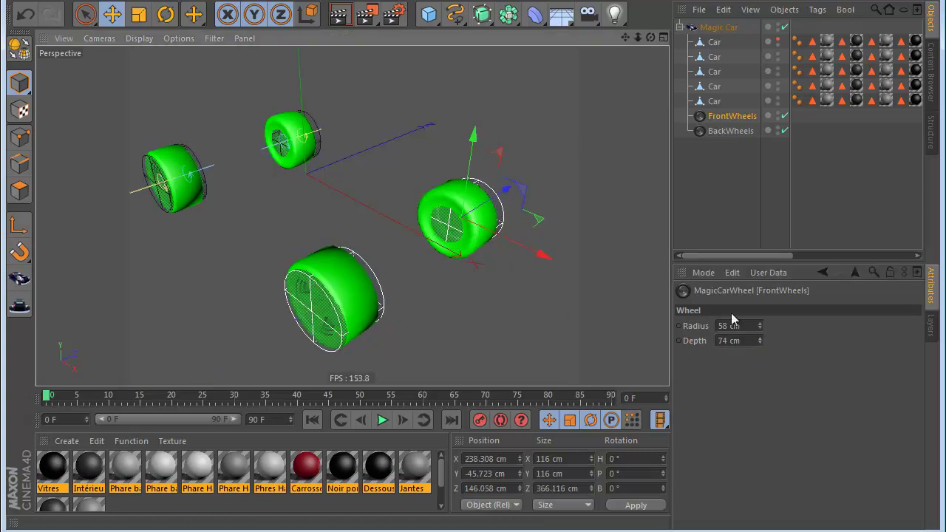
drag(761, 339, 761, 339)
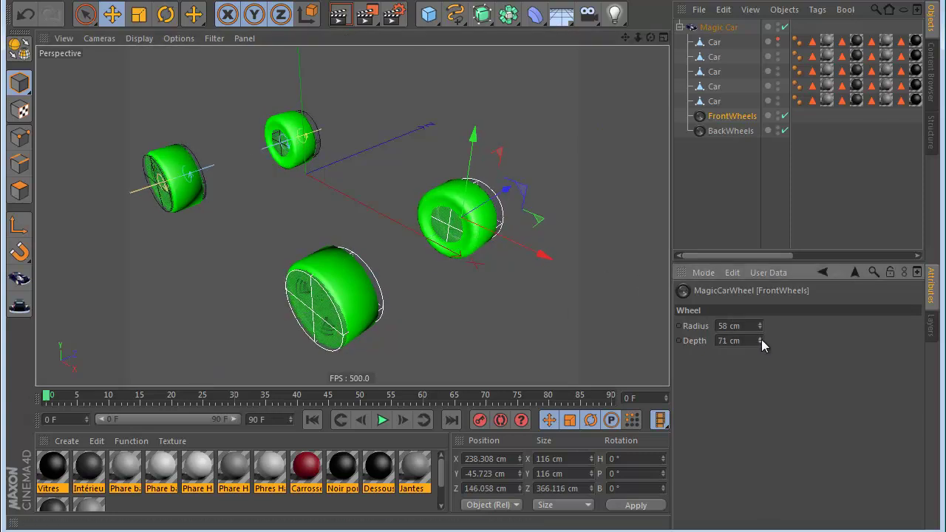
- Centre FrontWheels on the modelled wheel in the front view at about X 236 cm, Y -44.5 cm, and set the radius to 62 cm
middle_click(483, 304)
middle_click(483, 307)
drag(623, 306, 622, 306)
alt+right_drag(599, 333, 652, 336)
alt+right_drag(523, 324, 699, 346)
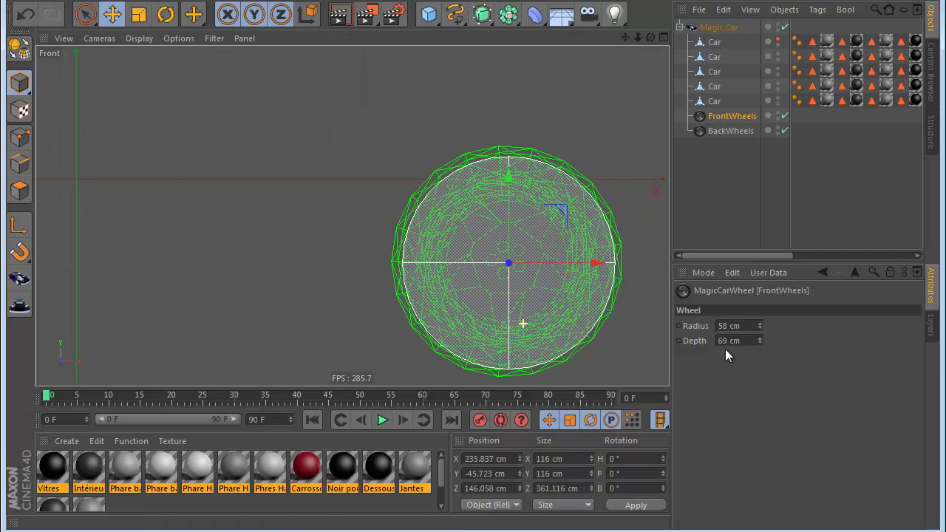
drag(760, 324, 635, 262)
drag(515, 215, 511, 209)
- In the right view, move FrontWheels to about Z 134 cm and set their depth to 67 cm
middle_click(511, 210)
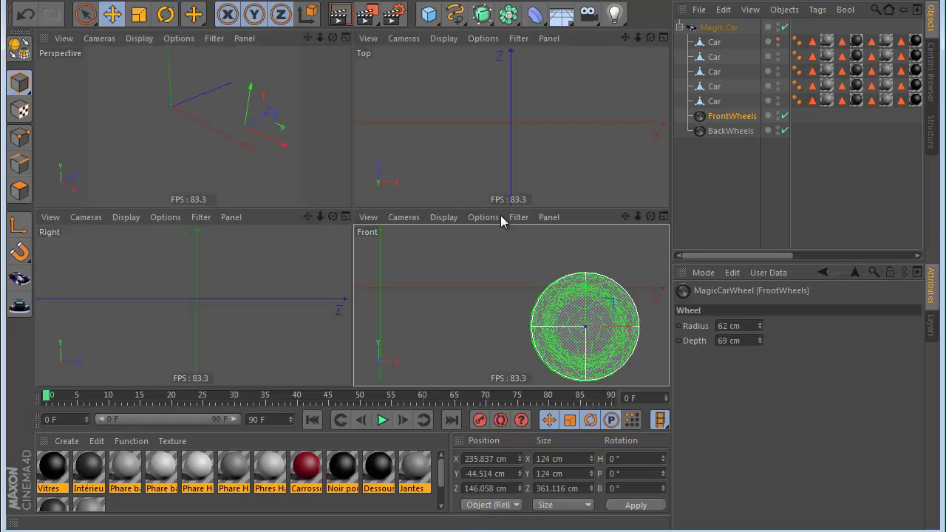
middle_click(281, 282)
scroll(294, 286, down, 8)
scroll(291, 288, down, 2)
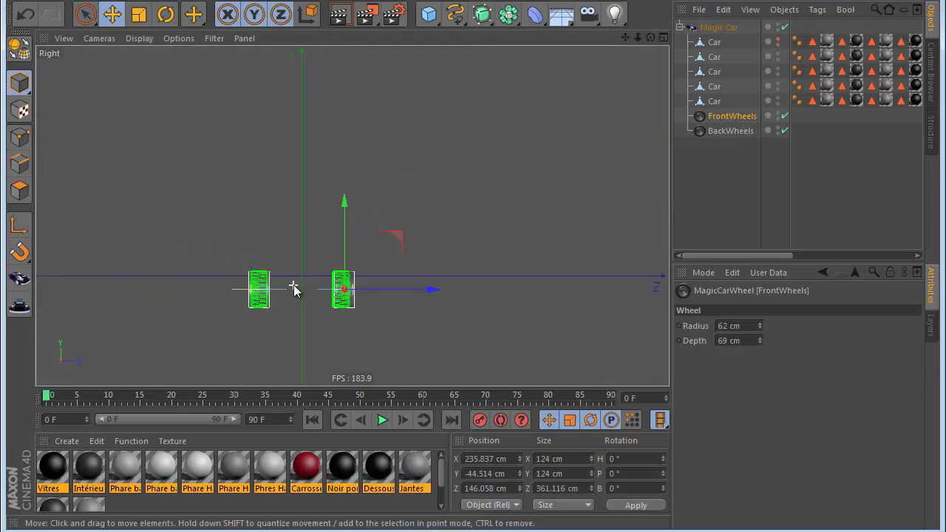
scroll(311, 309, up, 4)
drag(489, 321, 480, 320)
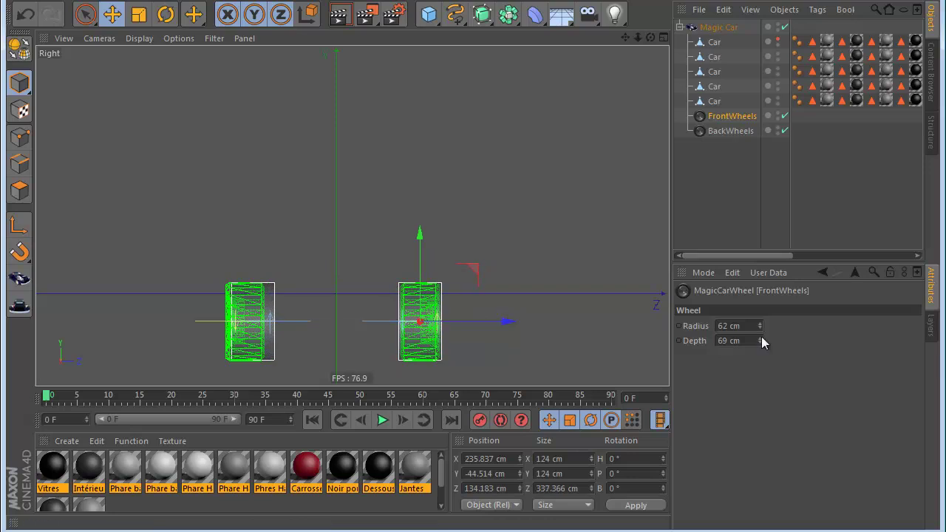
click(760, 344)
click(762, 343)
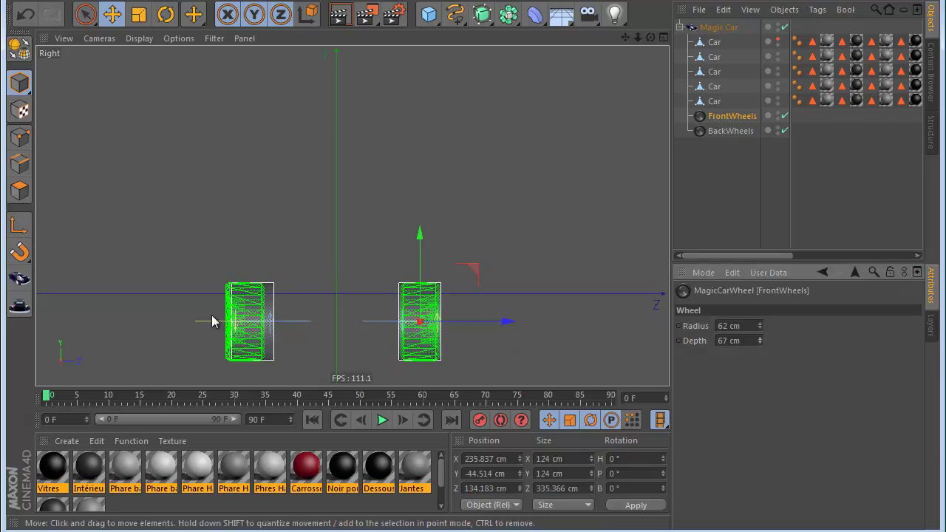
- Show the rig's car body again and check its centring against the Magic Car axis in the top view
scroll(213, 320, down, 2)
drag(626, 38, 628, 40)
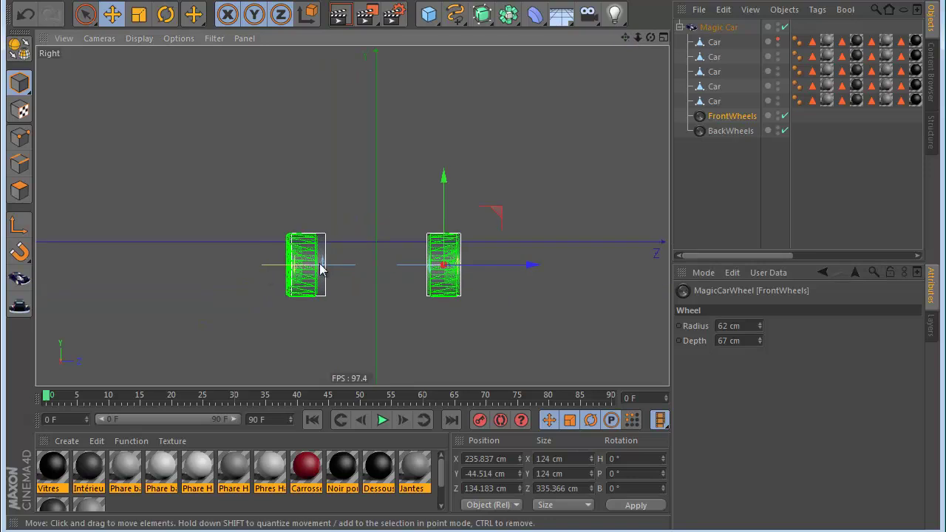
middle_click(341, 297)
middle_click(488, 177)
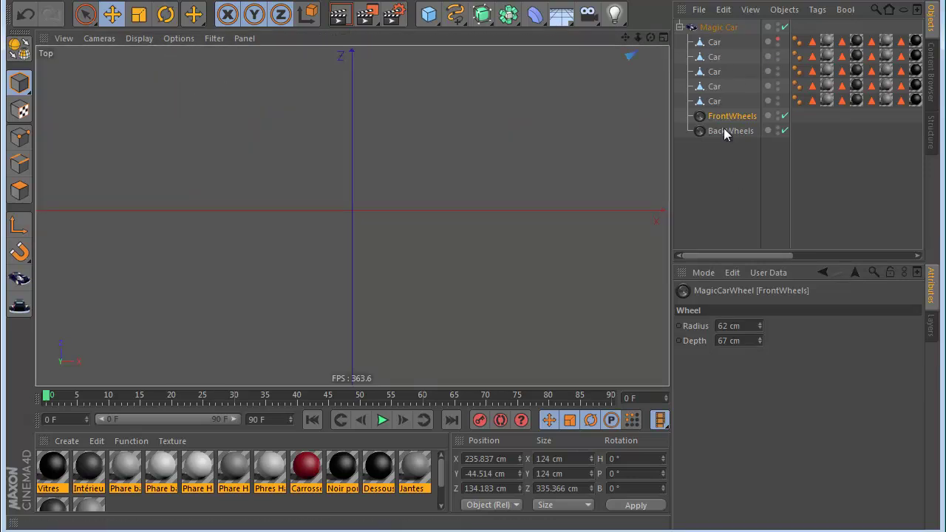
click(718, 27)
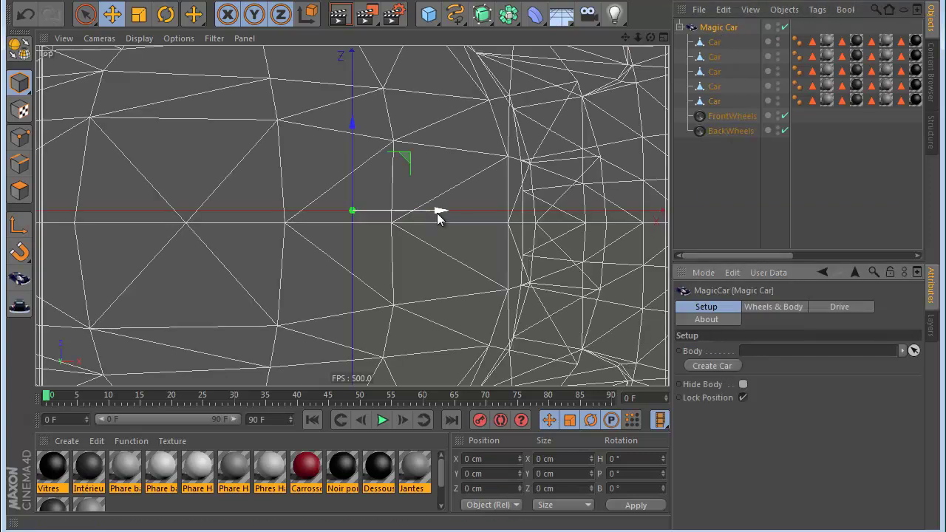
scroll(453, 257, down, 12)
scroll(436, 281, up, 11)
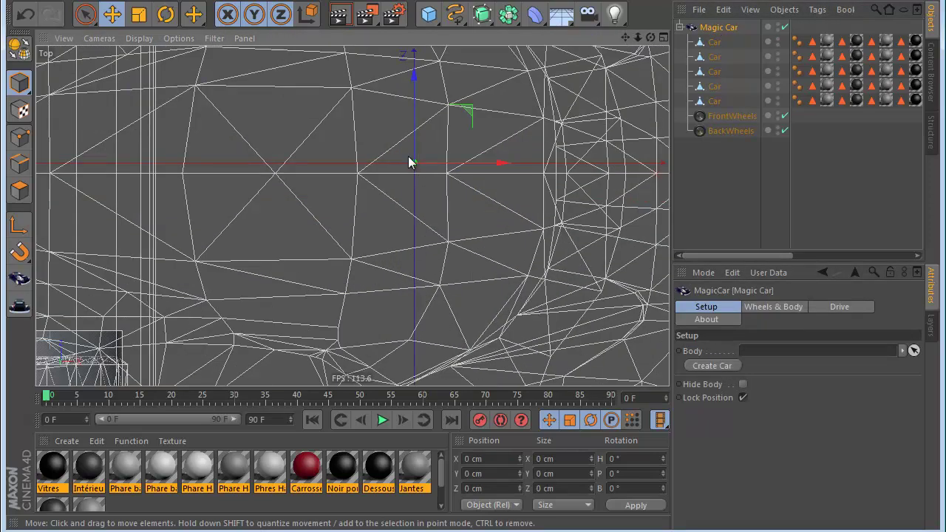
scroll(425, 221, down, 5)
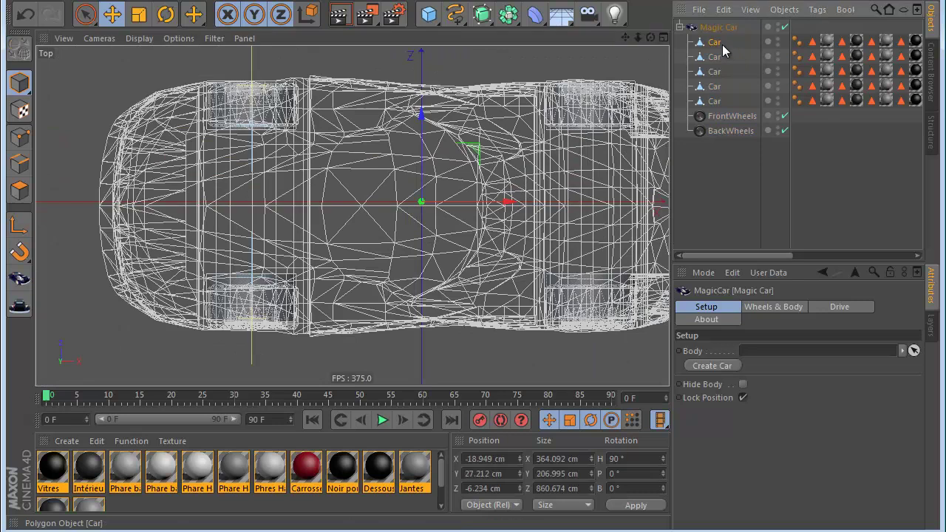
- Select the five Car objects, try shifting them sideways in the top view to centre them, and undo the move
click(722, 45)
shift+click(714, 101)
scroll(500, 123, up, 5)
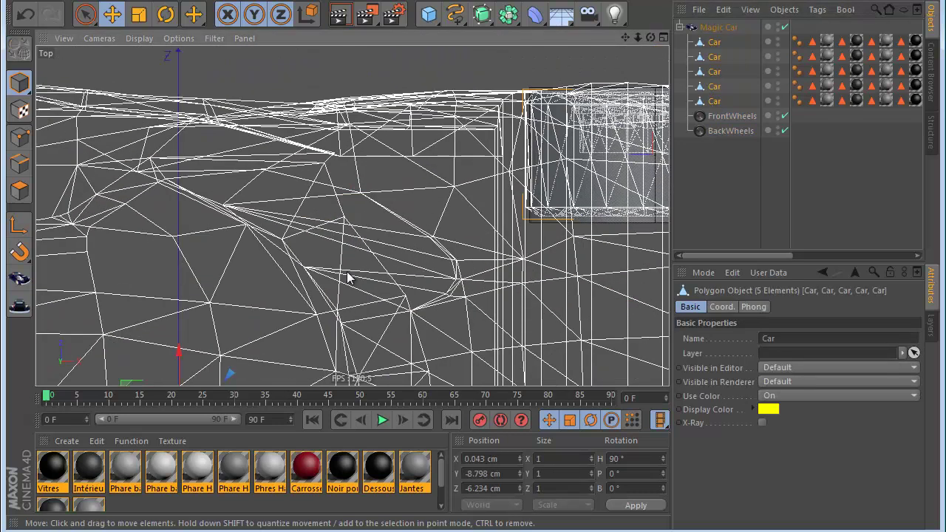
drag(626, 39, 665, 4)
scroll(371, 141, up, 5)
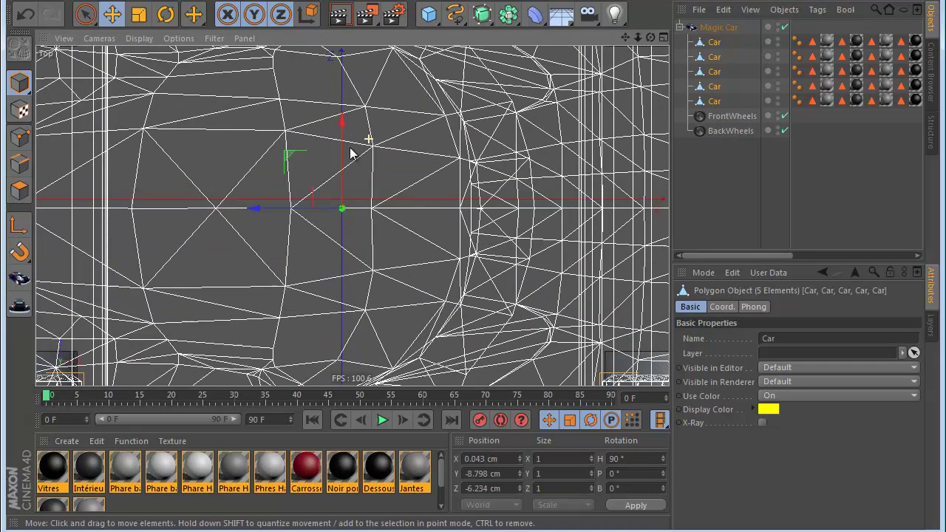
scroll(312, 228, down, 3)
drag(285, 248, 285, 253)
key(z)
key(ctrl+z)
- Group the five Car objects into a null and nudge it onto the rig's centre at about X -0.4 cm, Z -0.1 cm
scroll(313, 294, down, 3)
scroll(313, 294, down, 5)
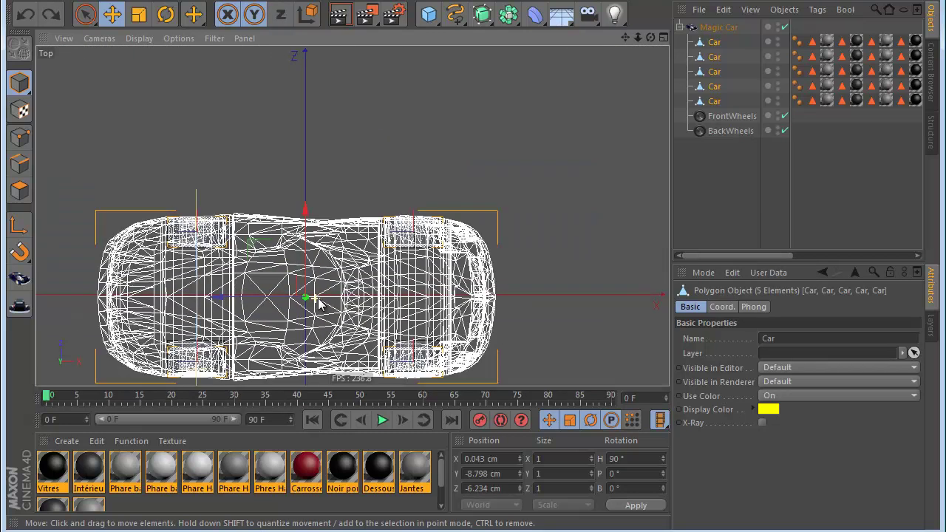
scroll(314, 294, up, 2)
drag(626, 38, 673, 2)
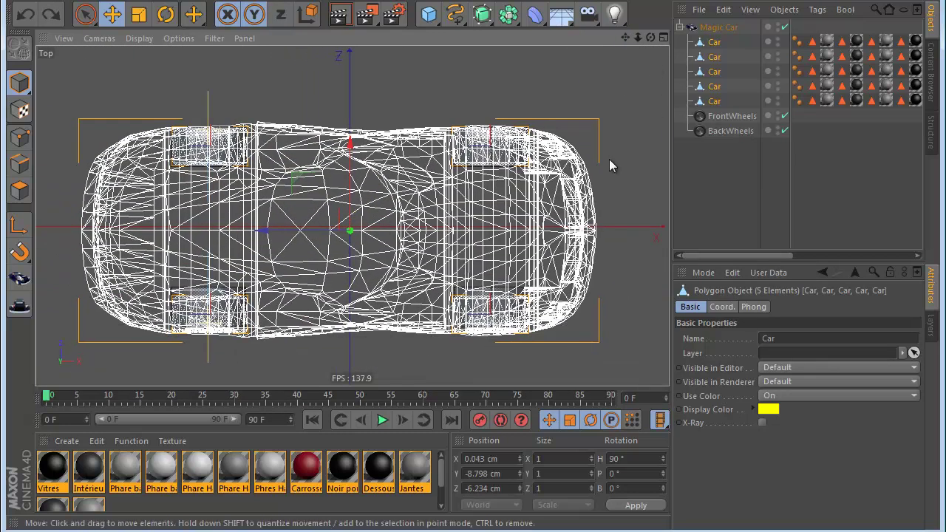
scroll(314, 268, up, 5)
right_click(724, 77)
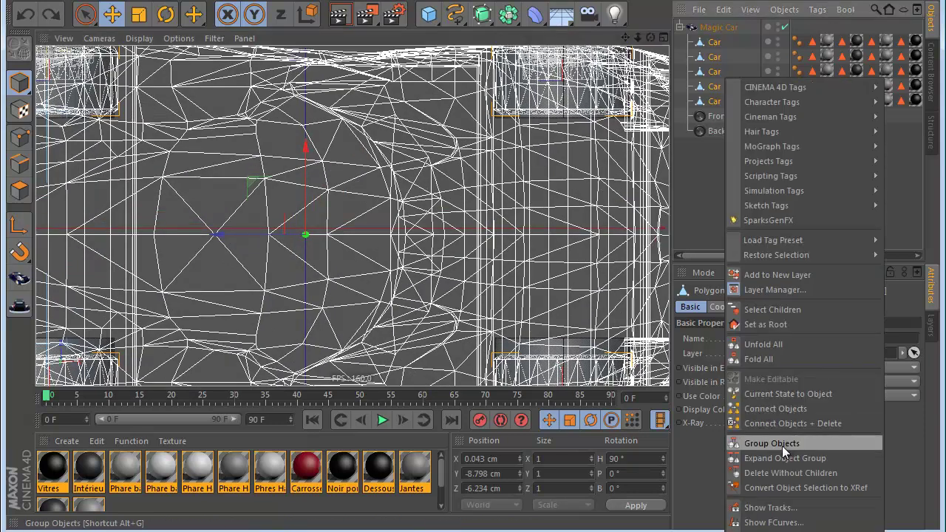
click(780, 445)
drag(302, 199, 301, 191)
drag(283, 232, 284, 233)
- In the front view, move BackWheels along X to about -230 cm to centre them on the car's rear wheels
middle_click(364, 253)
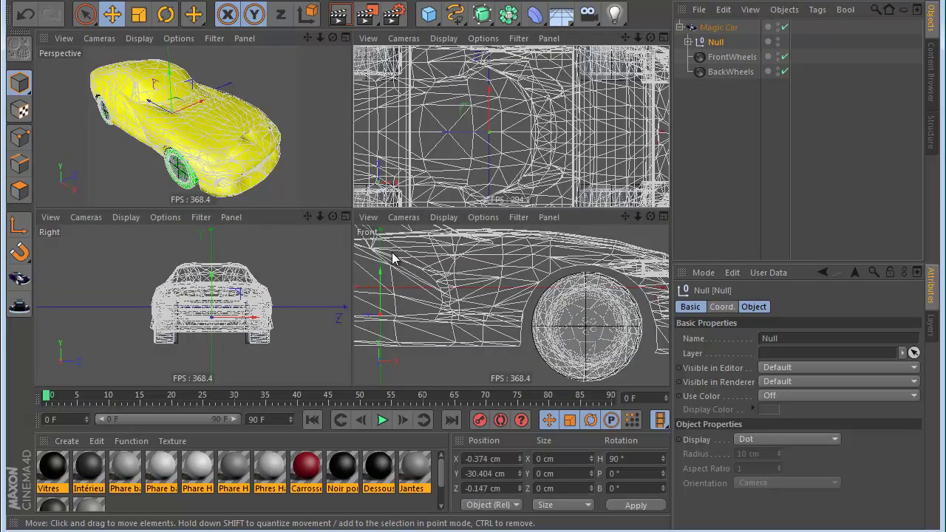
middle_click(425, 277)
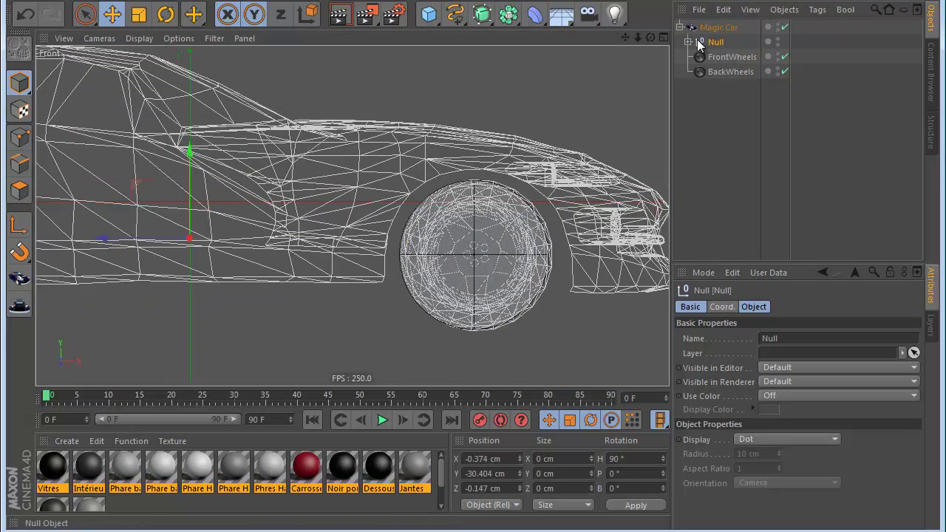
scroll(522, 149, down, 6)
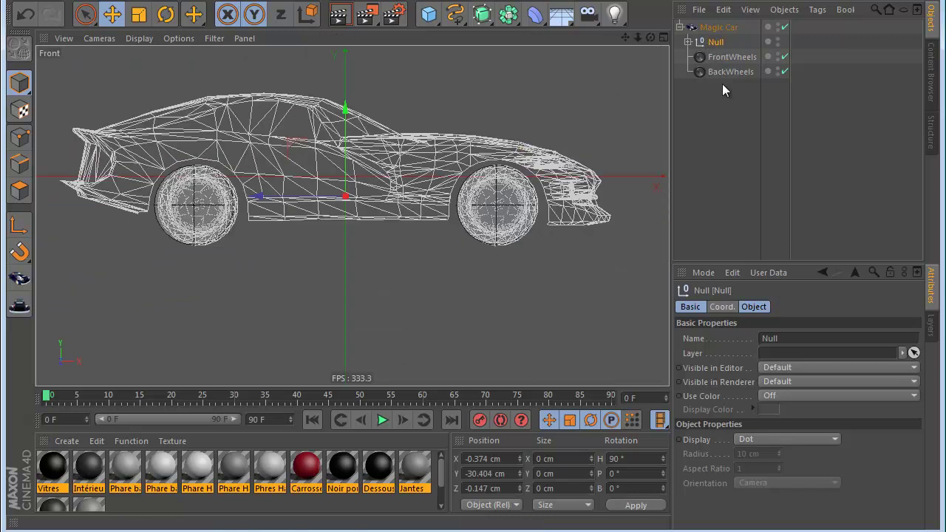
click(729, 58)
scroll(310, 166, up, 3)
click(703, 71)
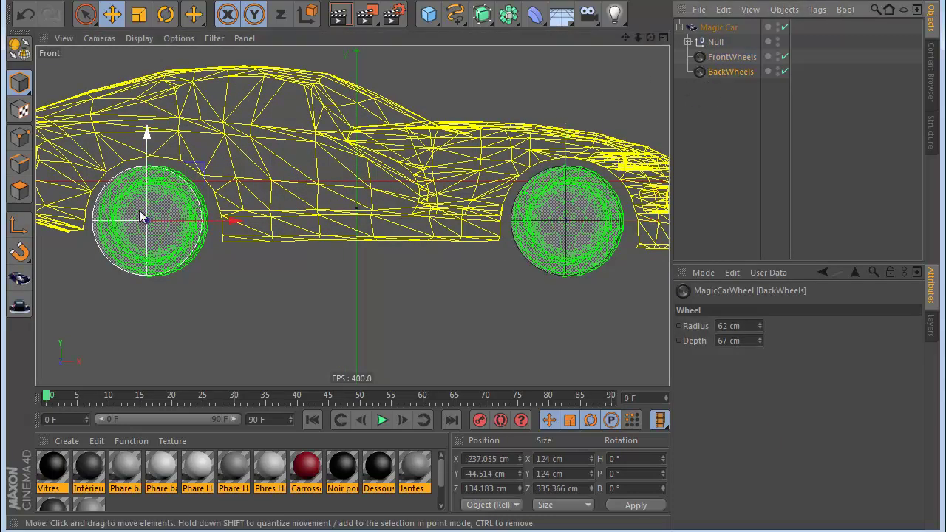
drag(232, 222, 234, 226)
middle_click(233, 226)
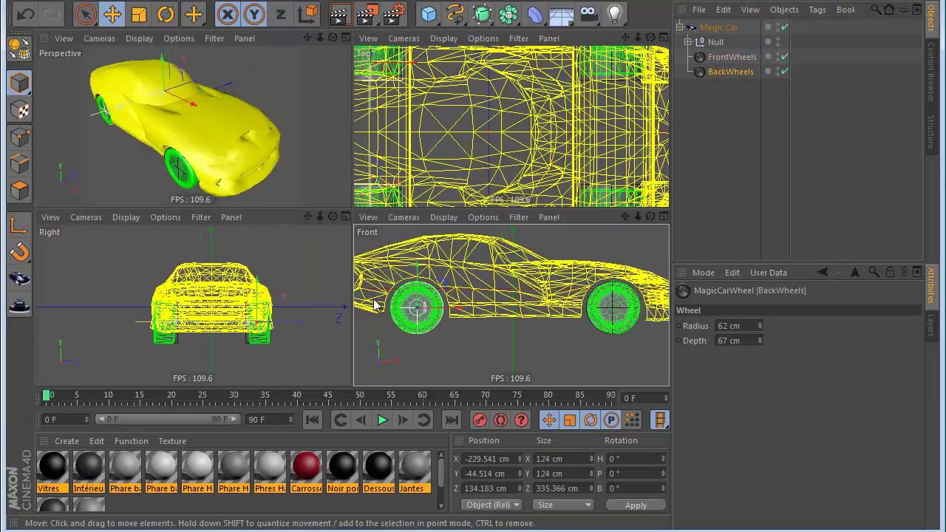
- In the right view, shift FrontWheels along Z to about 141 cm and set its depth to 62 cm to match the front tyres
middle_click(228, 292)
scroll(310, 291, up, 3)
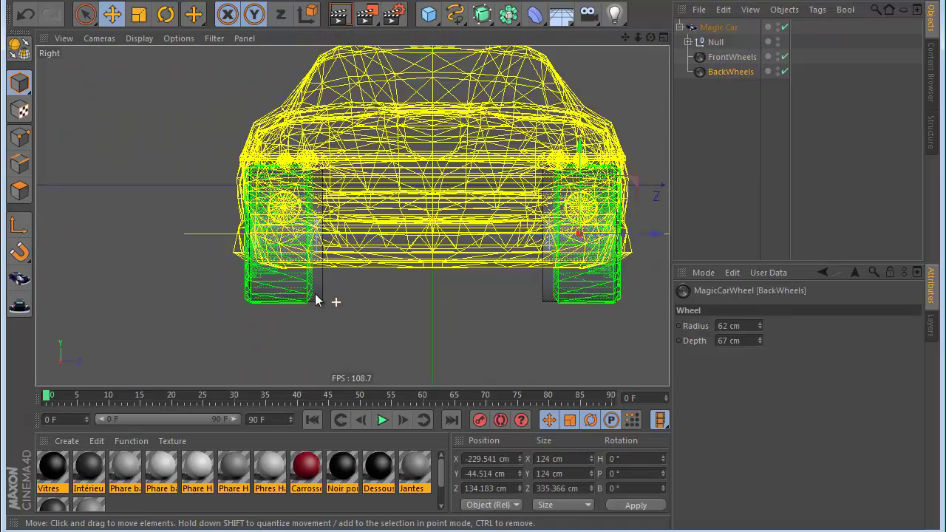
click(714, 58)
drag(639, 235, 663, 235)
click(759, 343)
click(758, 343)
click(759, 344)
click(758, 344)
click(759, 344)
middle_click(484, 230)
middle_click(177, 95)
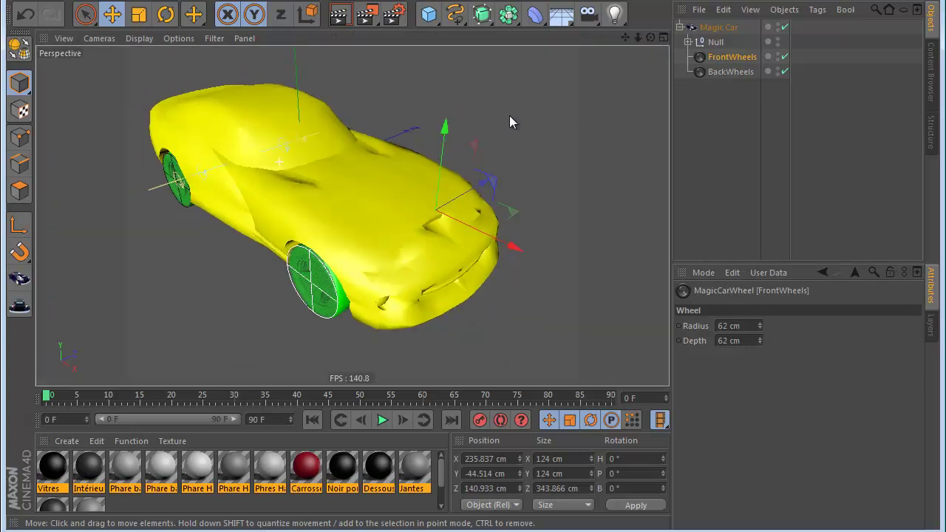
mouse_move(650, 41)
mouse_down()
mouse_move(485, 310)
mouse_move(468, 307)
mouse_move(645, 24)
mouse_up()
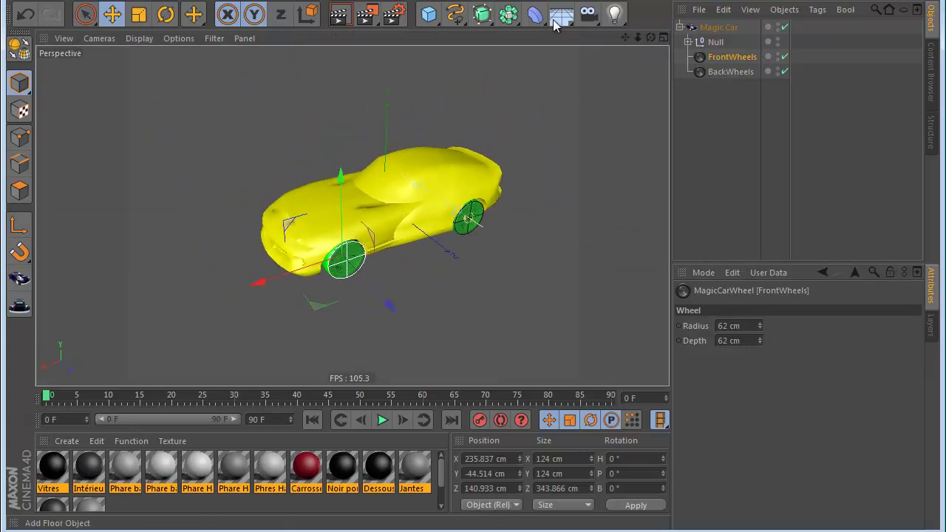
- Add a Floor, lower it beneath the wheels to about Y -110 cm, and give it a dynamics tag
click(560, 14)
drag(387, 116, 388, 156)
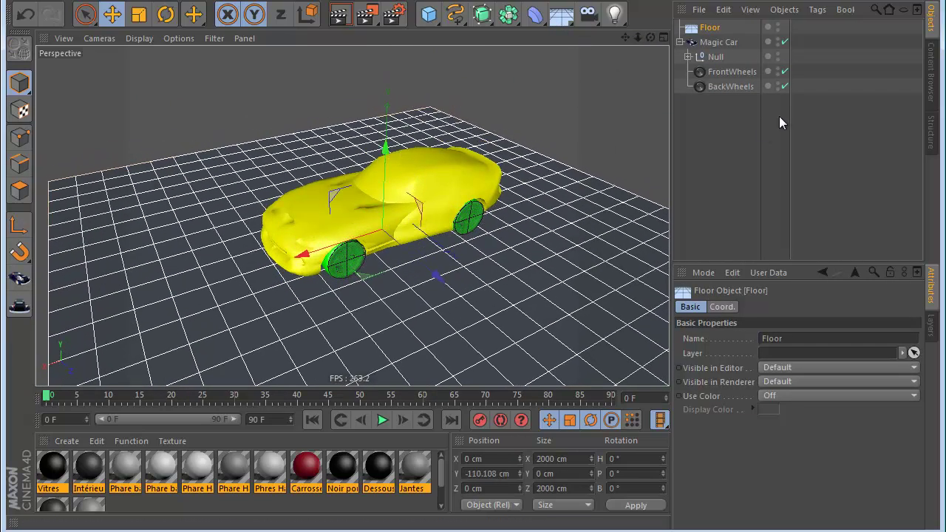
right_click(714, 43)
mouse_move(796, 144)
click(884, 151)
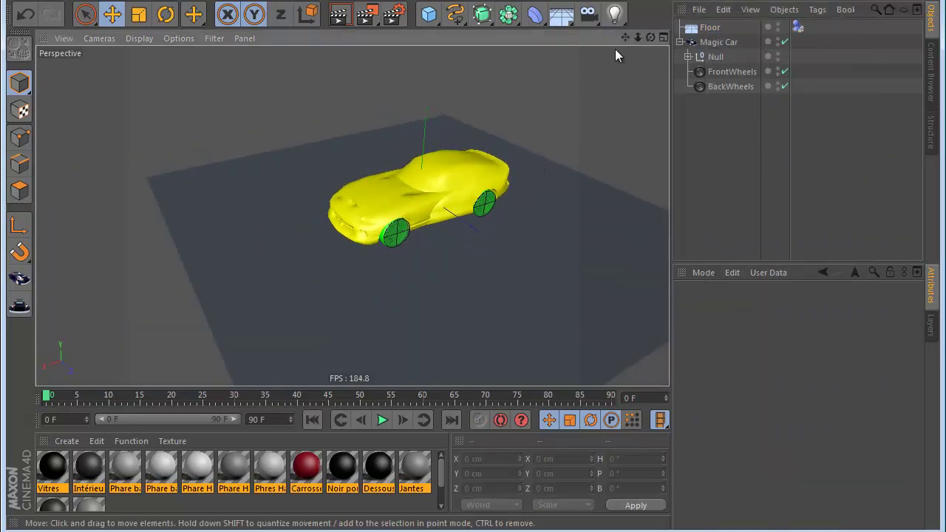
- Set up the Magic Car so the null and both wheel pairs become the drivable rig, and play the simulation
drag(625, 38, 473, 306)
drag(635, 38, 474, 306)
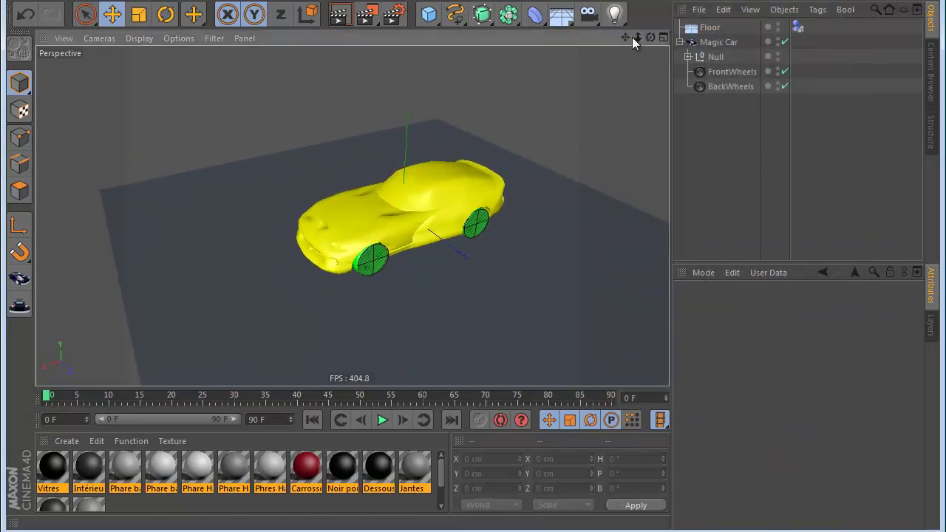
click(715, 42)
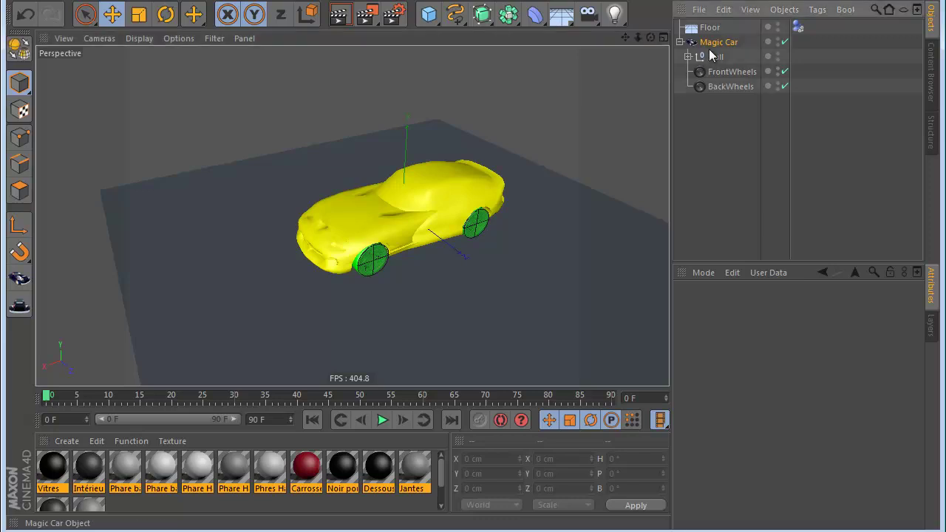
click(705, 365)
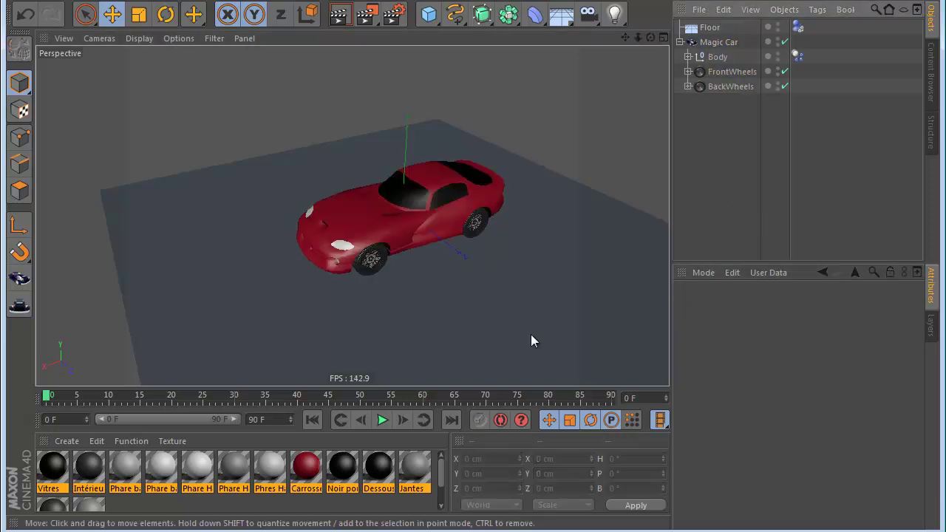
click(381, 421)
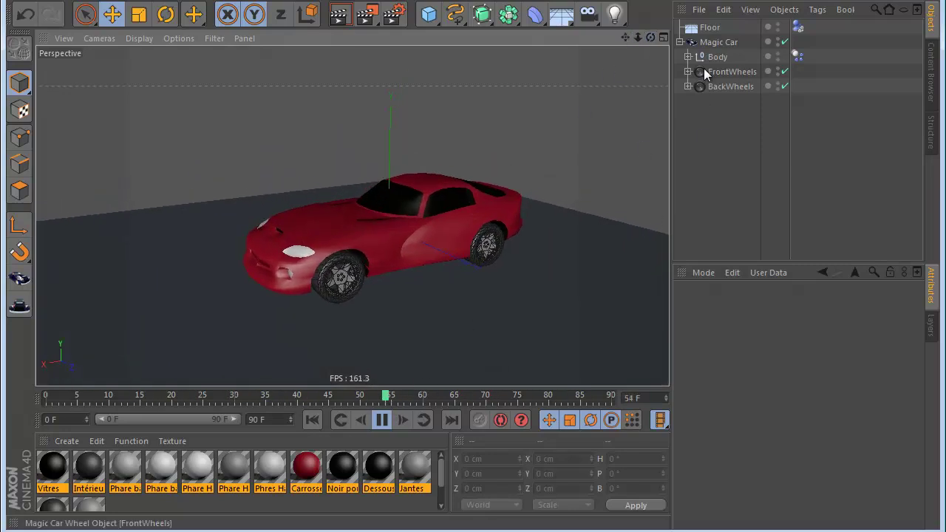
- Temporarily show the Magic Car's controllers, examine them up close at the front wheel, and hide them again
click(718, 42)
click(770, 308)
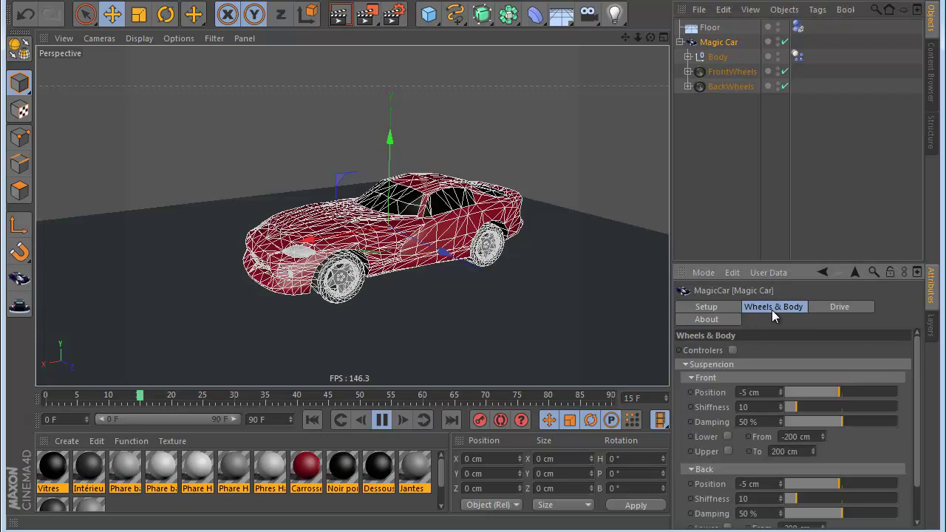
click(690, 378)
click(690, 391)
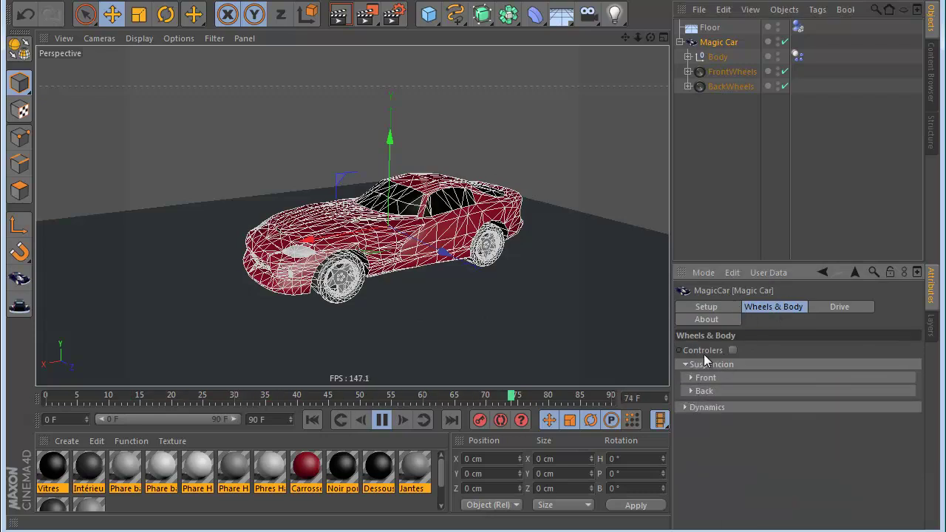
click(732, 351)
scroll(314, 197, up, 3)
scroll(303, 278, up, 5)
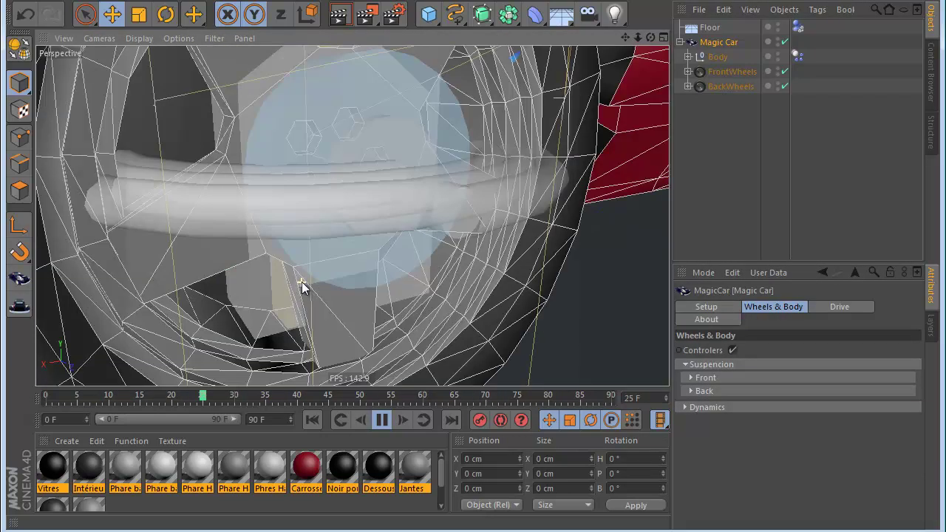
scroll(306, 189, down, 5)
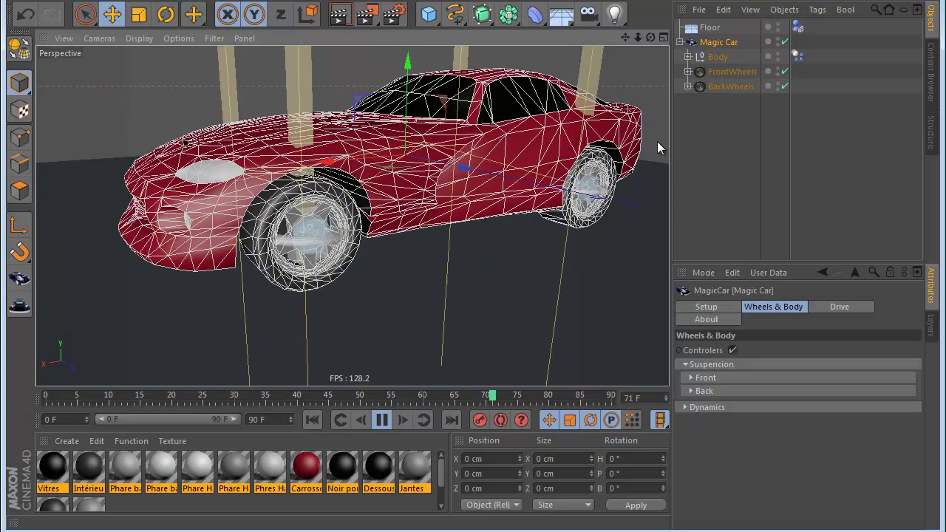
click(732, 351)
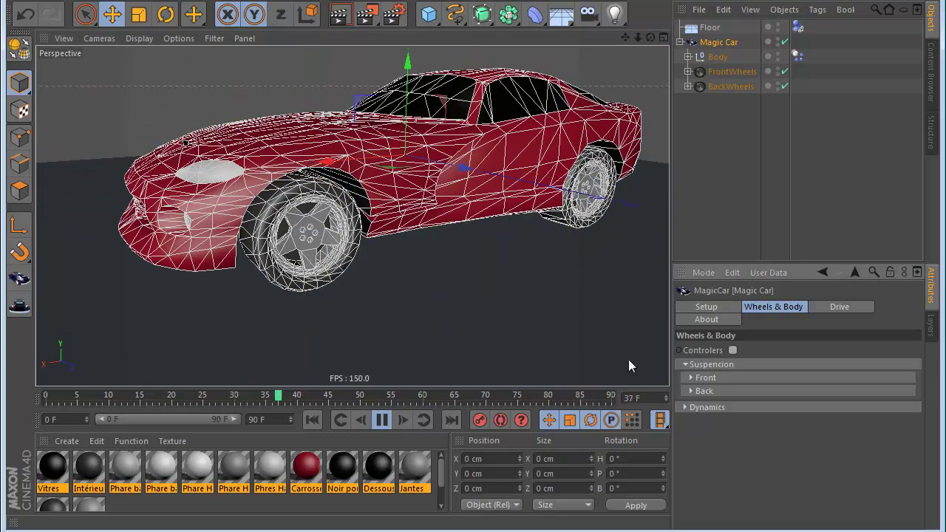
- Try lowering the front suspension Position to about -48 cm during playback, and reset it to its default
click(688, 378)
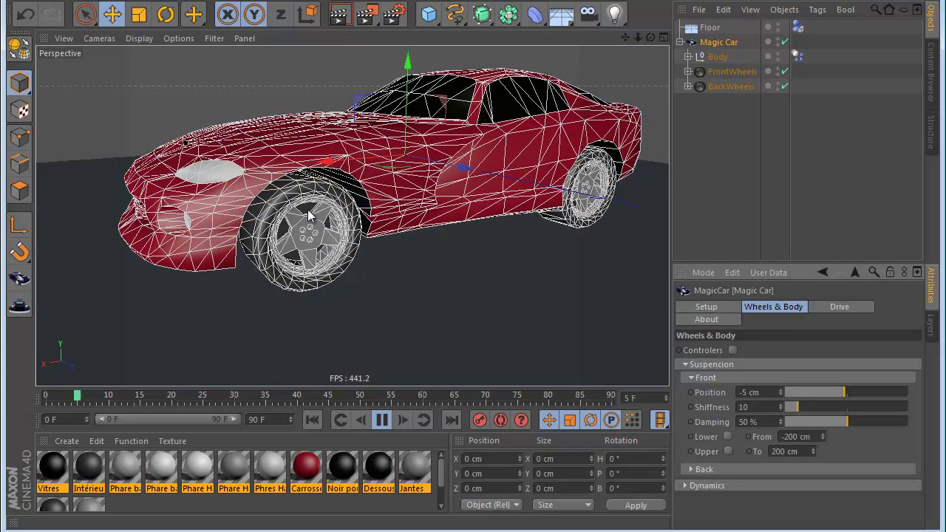
drag(778, 390, 779, 388)
click(779, 390)
drag(781, 392, 783, 399)
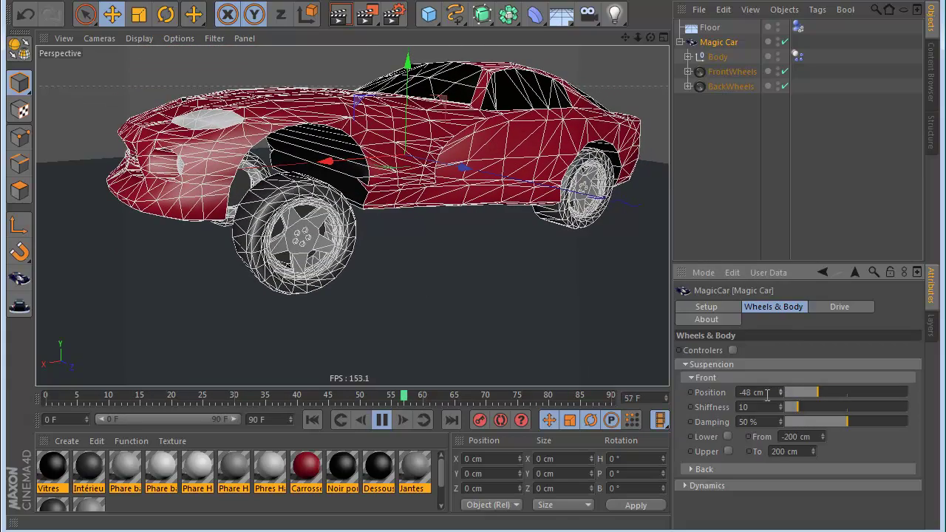
right_click(706, 391)
click(756, 503)
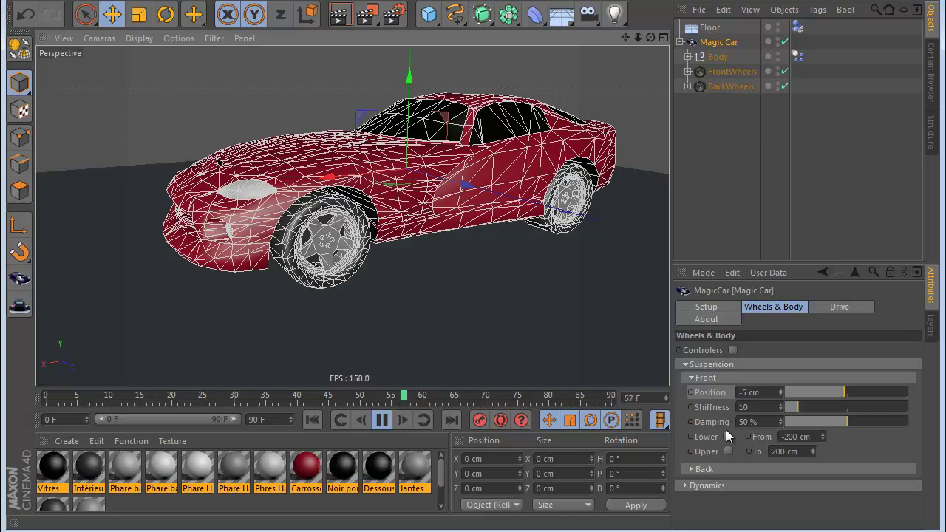
- Enable the front suspension's Lower and Upper limits and show the controllers above the wheels
click(726, 436)
click(727, 451)
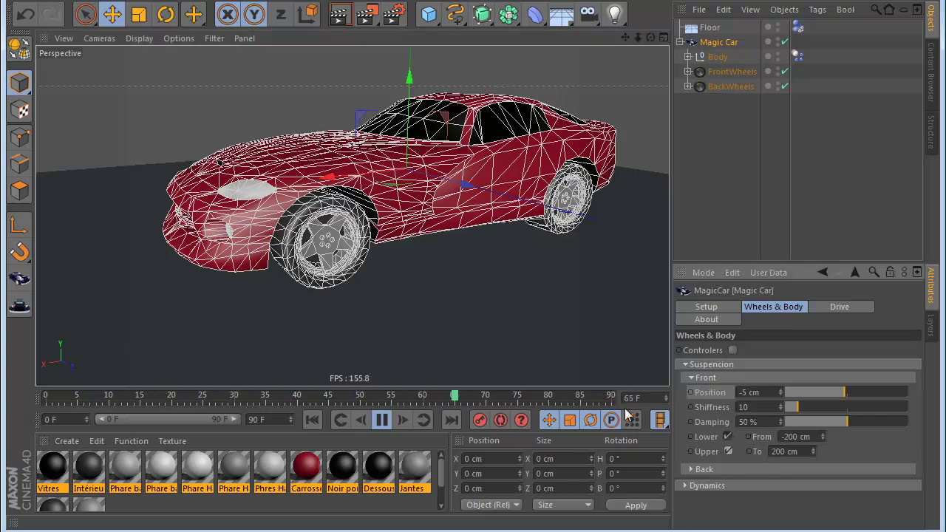
click(732, 350)
alt+middle_drag(475, 310, 482, 320)
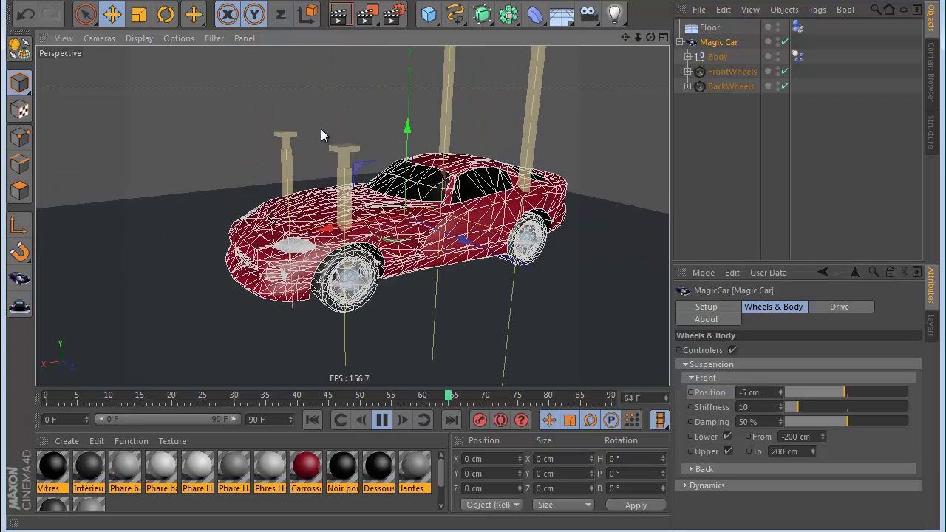
scroll(344, 230, up, 4)
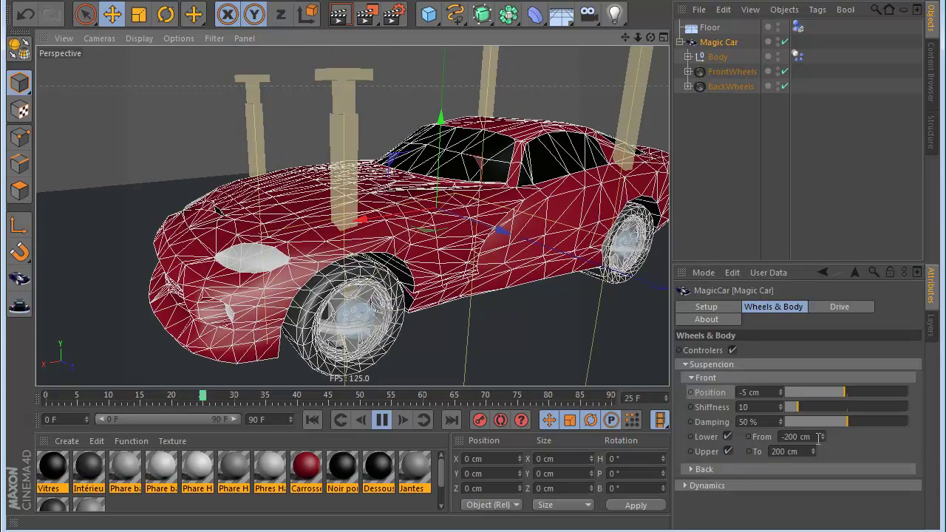
- Try different From and To values for the front suspension limits, undo the changes, and turn both limits off
drag(821, 437, 812, 451)
key(ctrl+z)
key(ctrl+z)
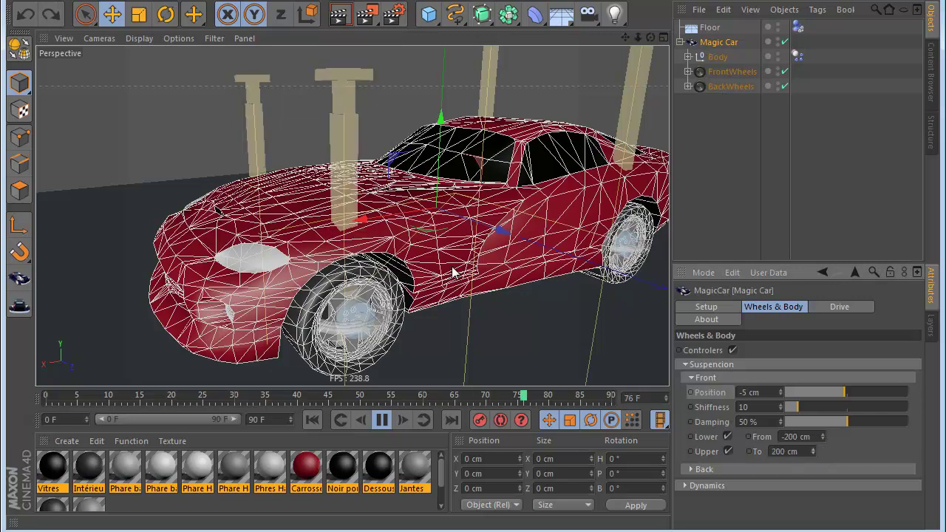
click(728, 451)
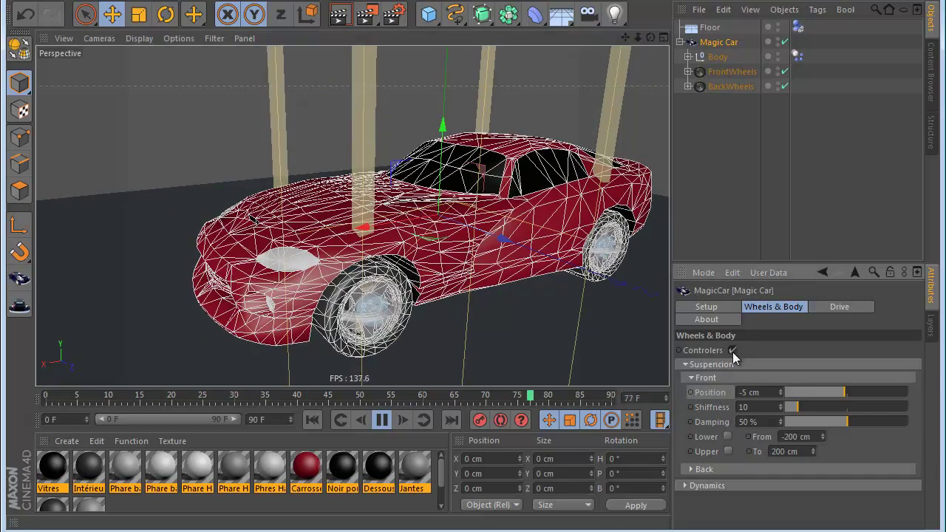
- Hide the controllers and look through the rig's Dynamics settings for the front wheels, back wheels and body
click(690, 379)
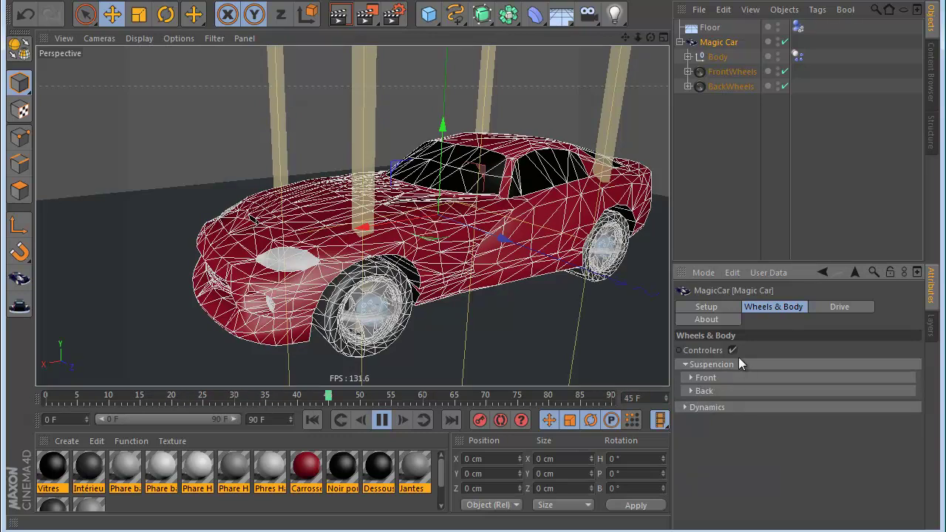
click(732, 350)
click(685, 364)
click(686, 379)
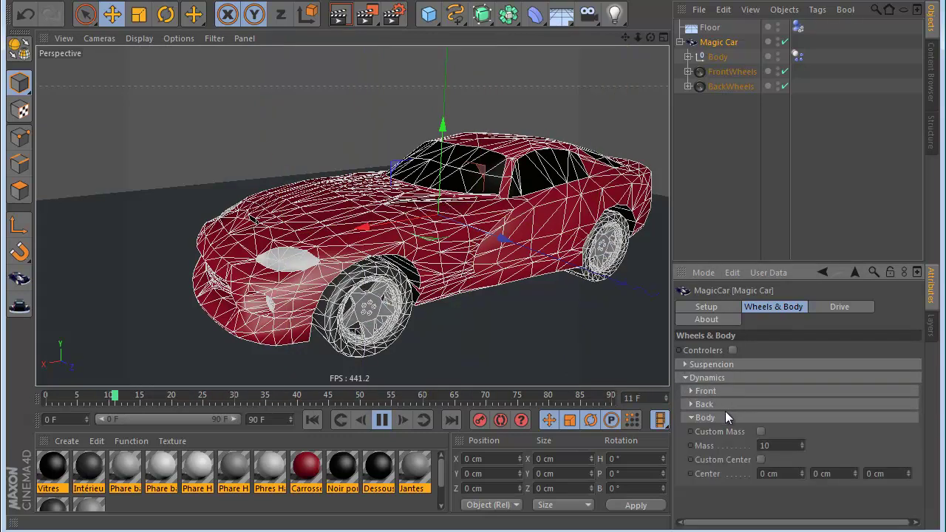
click(691, 392)
click(691, 391)
click(686, 402)
click(685, 404)
click(687, 417)
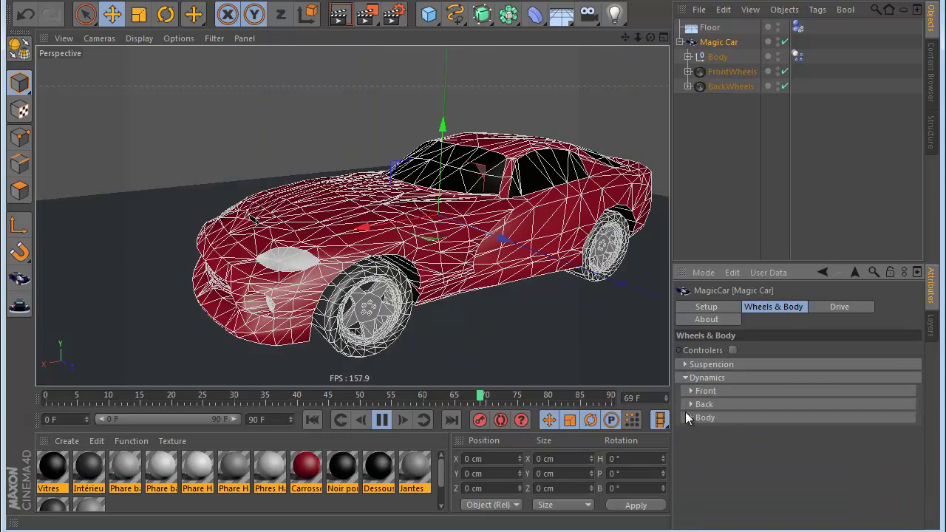
click(691, 392)
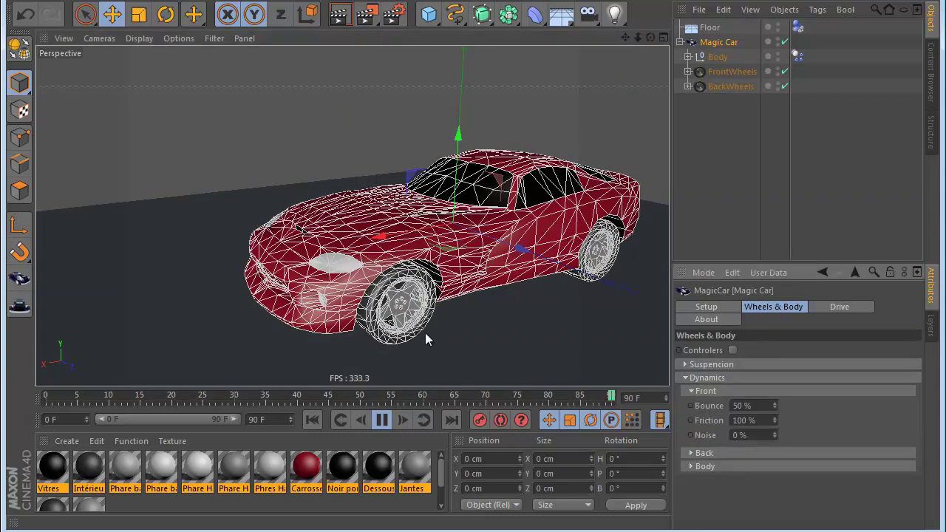
click(687, 392)
- Enable Custom Mass in the body's Dynamics settings and set the mass to 40
click(690, 418)
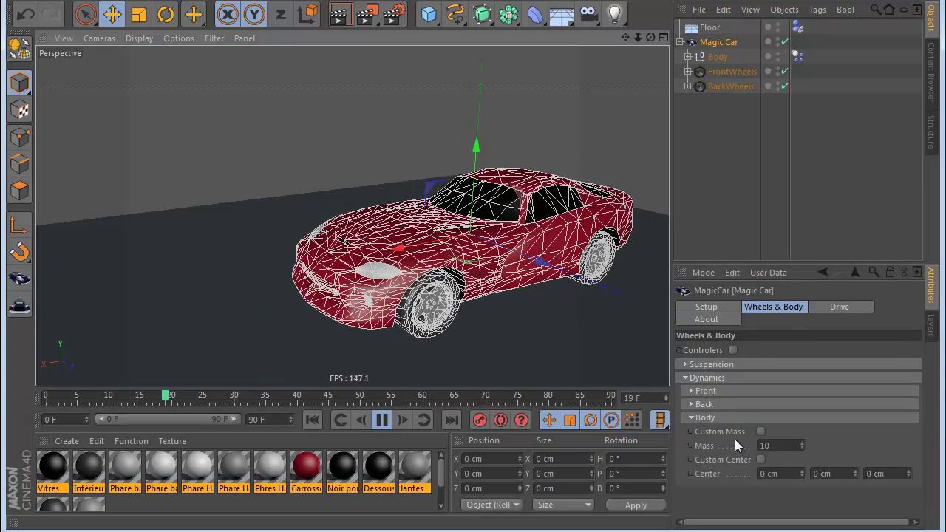
click(759, 431)
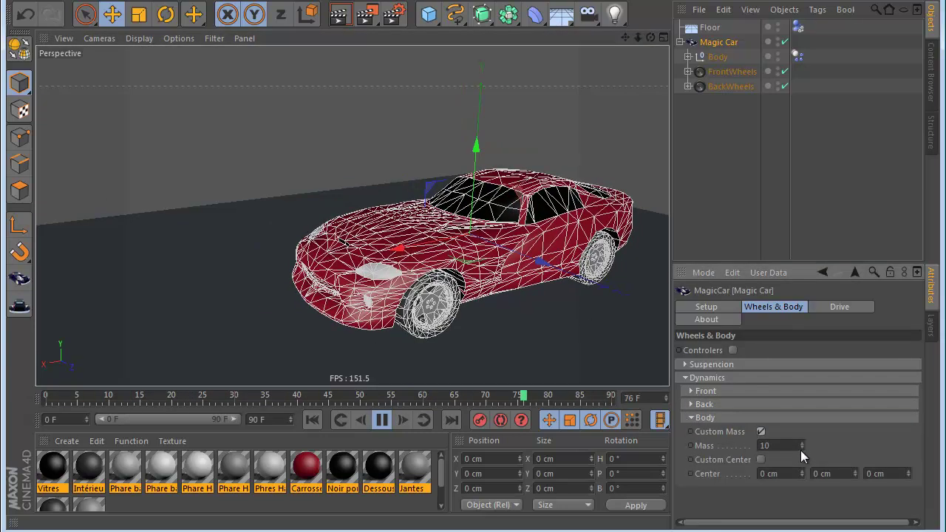
text(40)
key(Return)
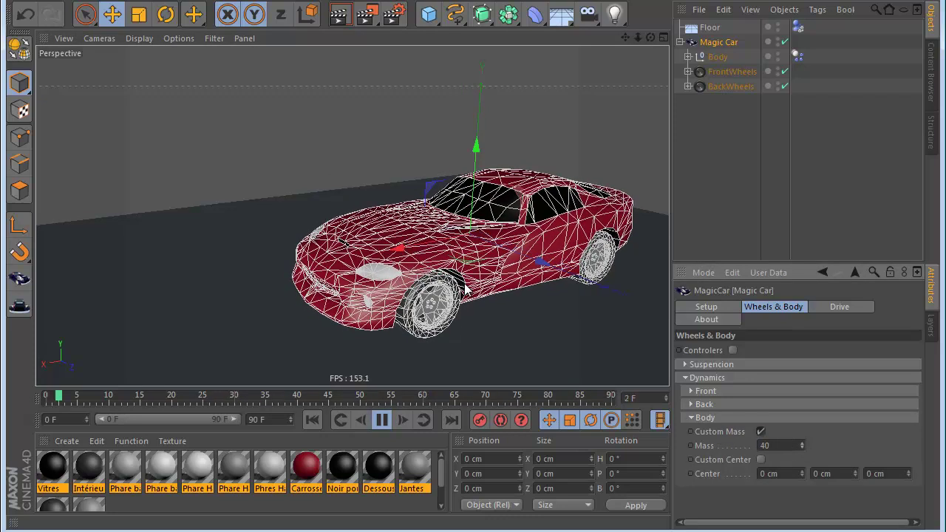
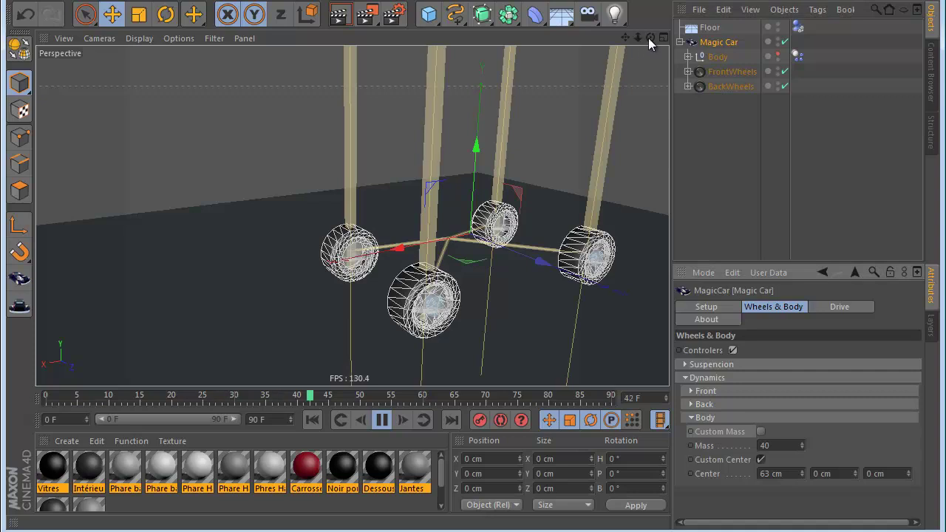
- Move the body's custom center forward and up to about X 144 cm, Y 33 cm
scroll(479, 215, up, 5)
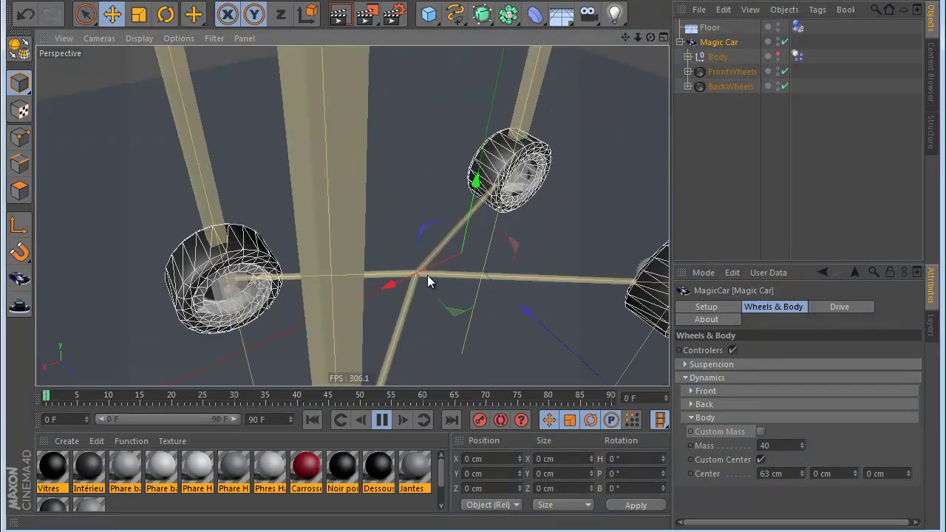
drag(800, 473, 854, 462)
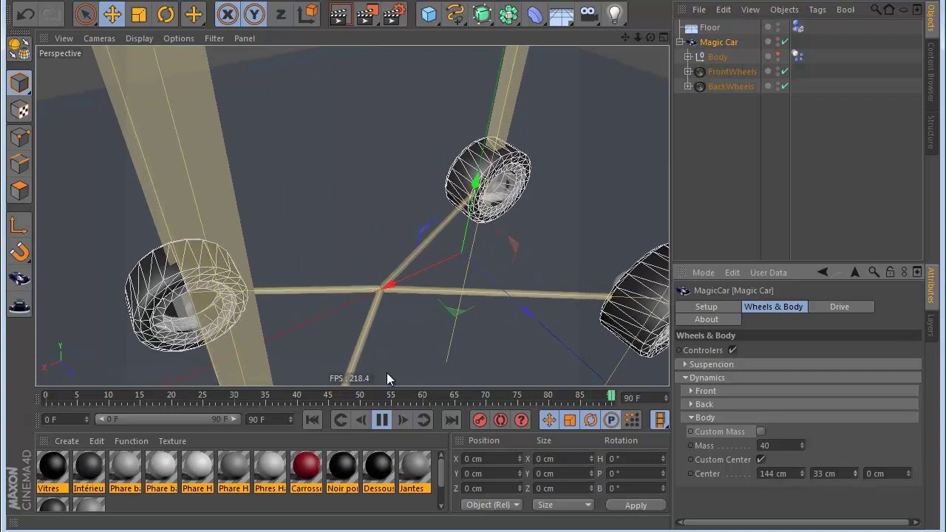
- Stop and rewind the simulation, and move the body's custom center back and down to about X -140 cm, Y -45 cm
click(381, 419)
click(312, 419)
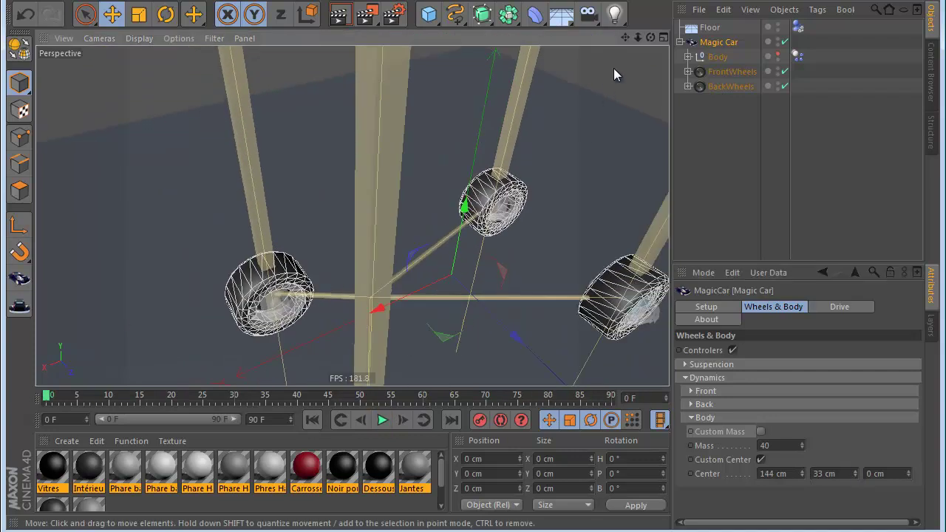
drag(648, 37, 351, 263)
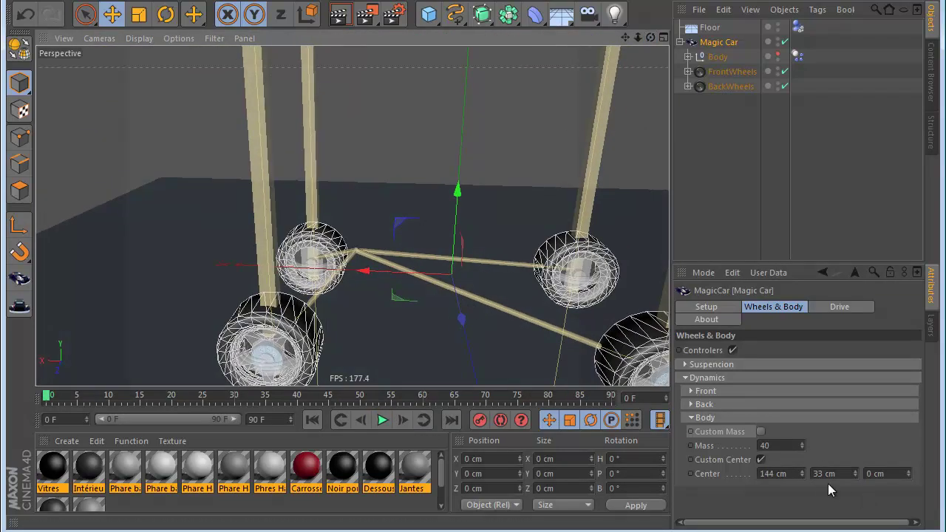
drag(802, 473, 855, 469)
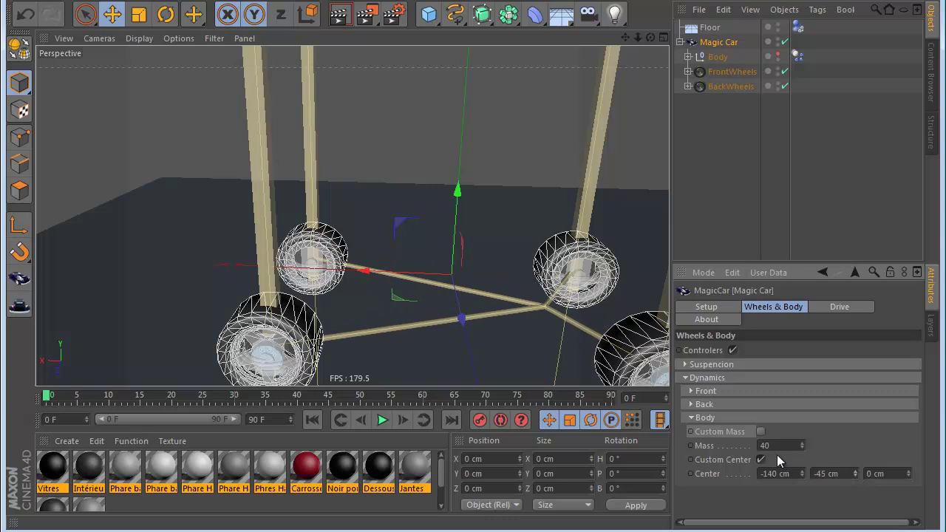
- Turn off the body's custom center and collapse the Dynamics settings
scroll(467, 281, down, 3)
drag(650, 38, 477, 299)
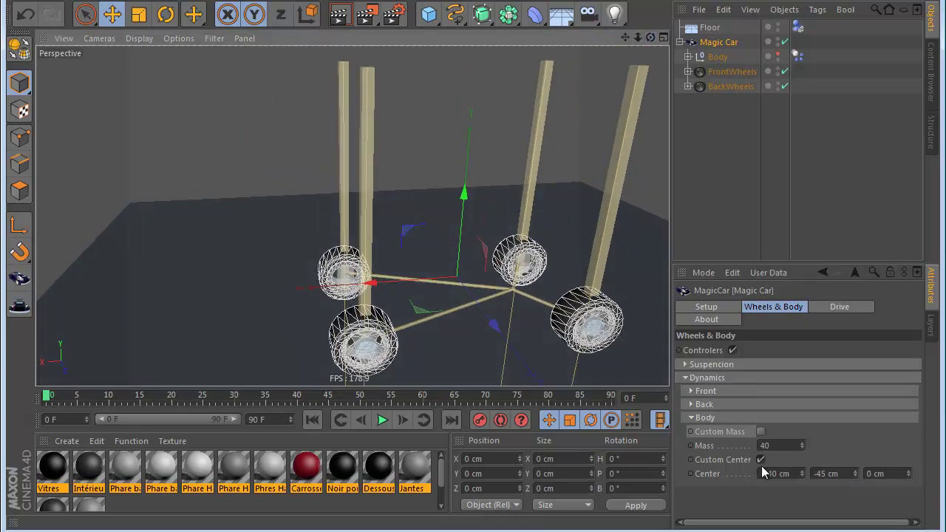
click(761, 460)
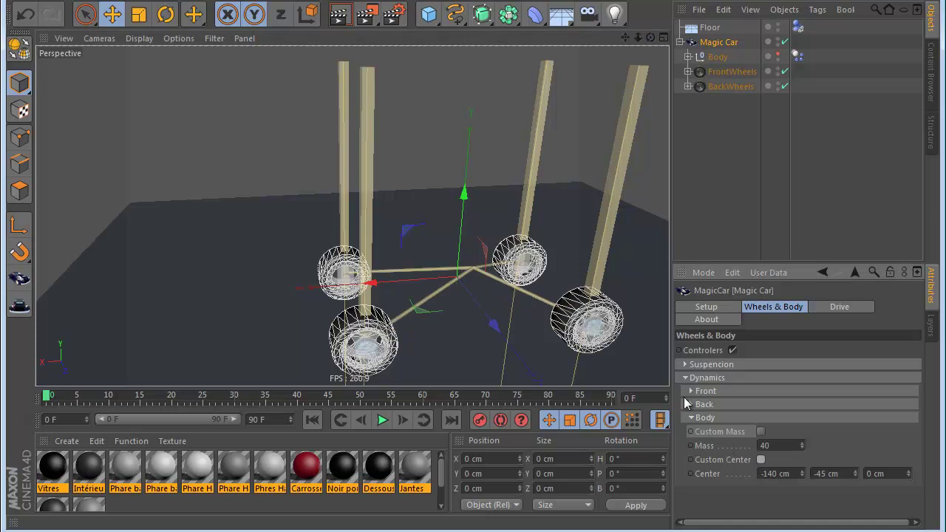
click(685, 377)
scroll(563, 222, down, 2)
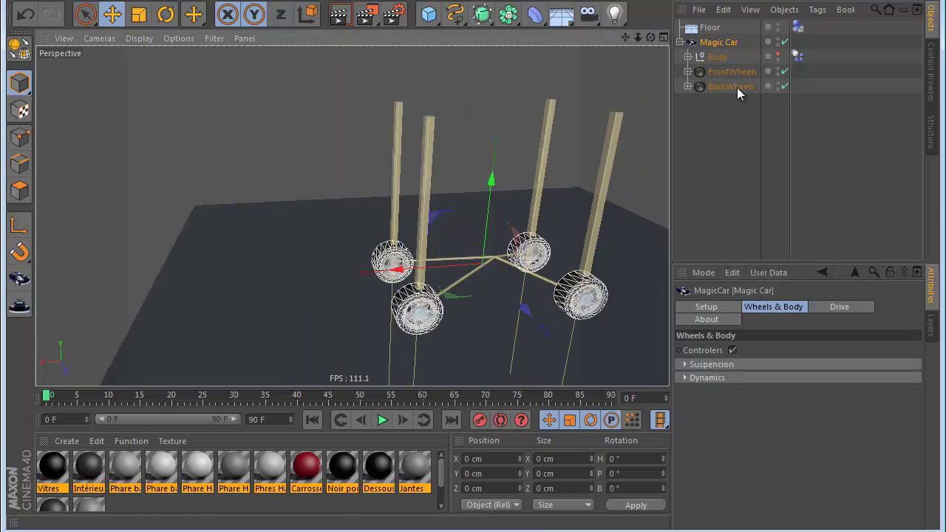
- Make the car body visible again, hide the controllers and open the rig's Drive settings
click(778, 54)
drag(650, 38, 725, 61)
click(731, 350)
click(820, 310)
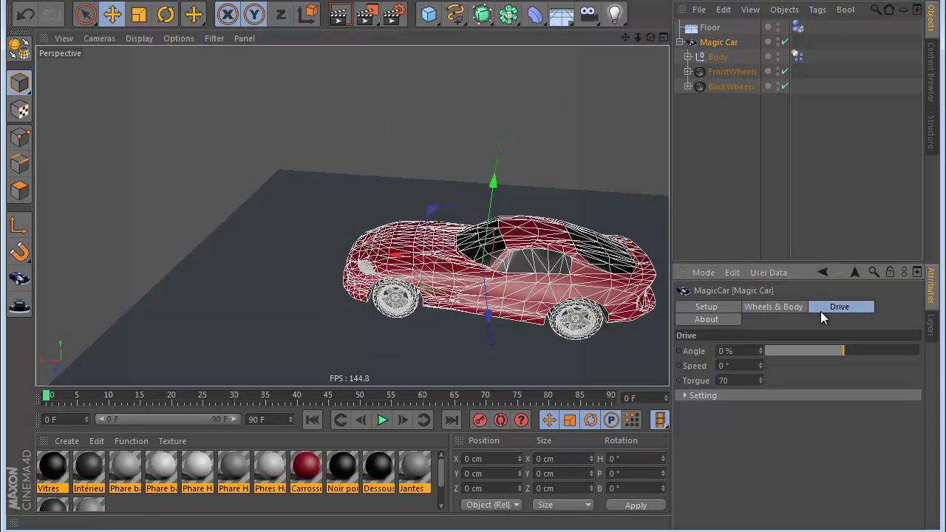
- Start the simulation and extend the timeline to 5000 frames, with the preview range covering its full length
drag(649, 37, 476, 312)
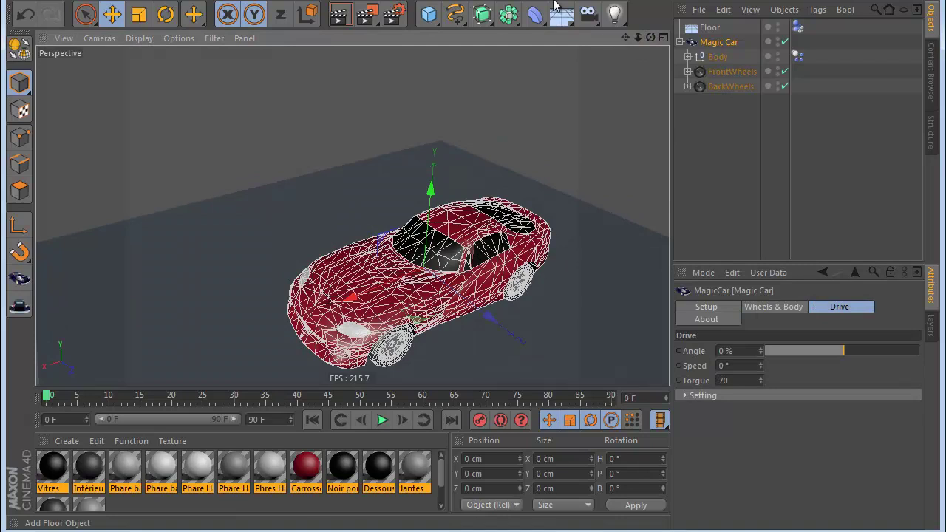
drag(650, 37, 532, 187)
scroll(532, 188, down, 5)
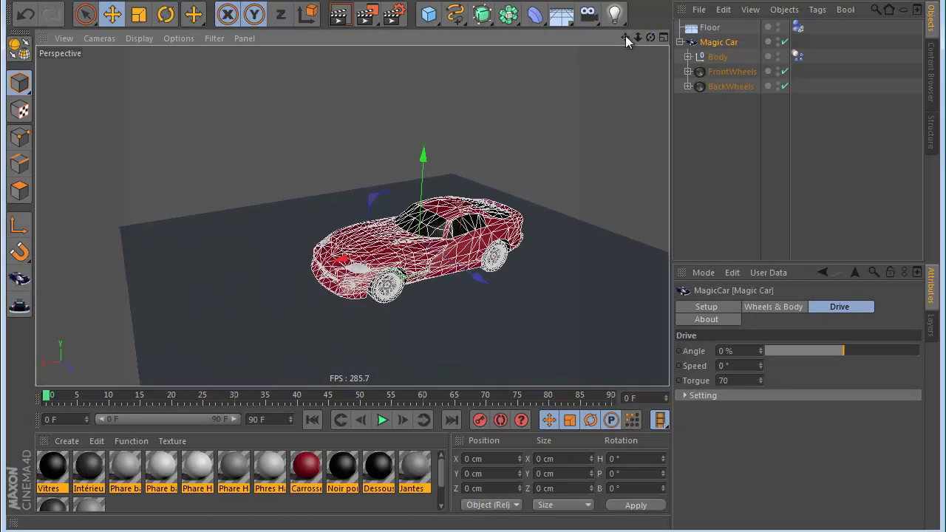
key(F8)
click(752, 109)
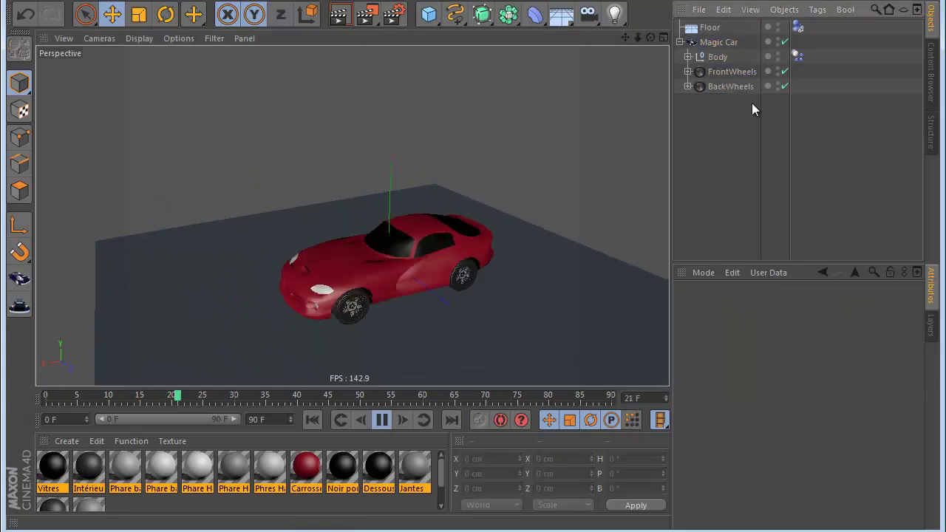
click(718, 43)
text(5000)
key(Return)
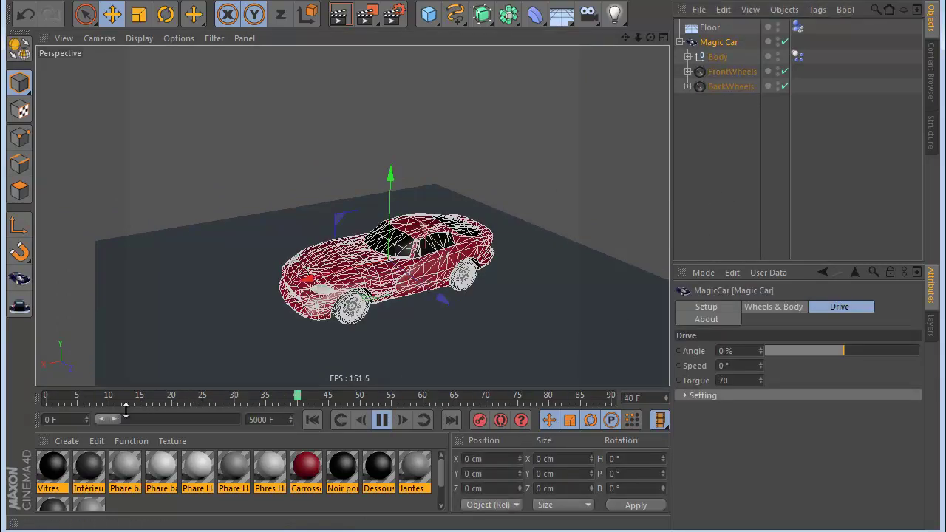
drag(125, 411, 296, 428)
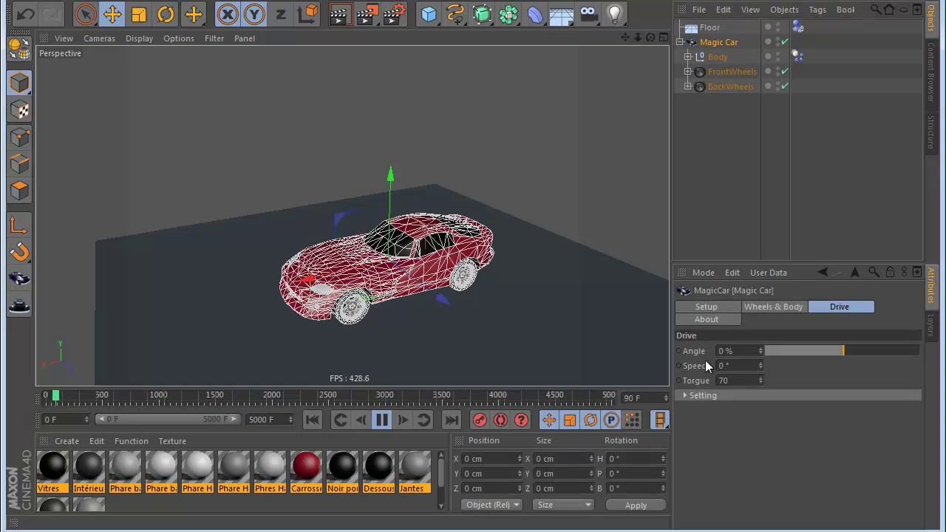
- Raise the car's drive speed to about 306° and watch it roll off the floor, stopping and rewinding the simulation
drag(762, 370, 761, 369)
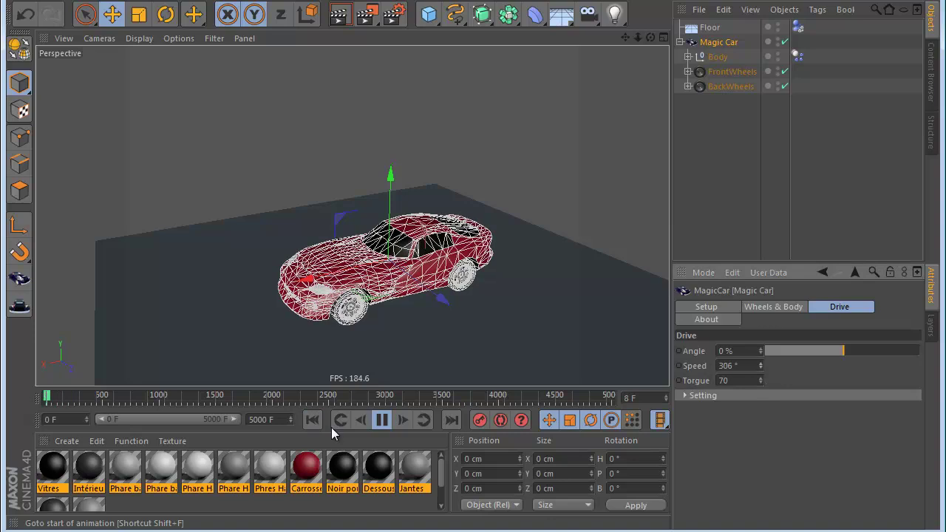
click(732, 163)
scroll(308, 347, down, 2)
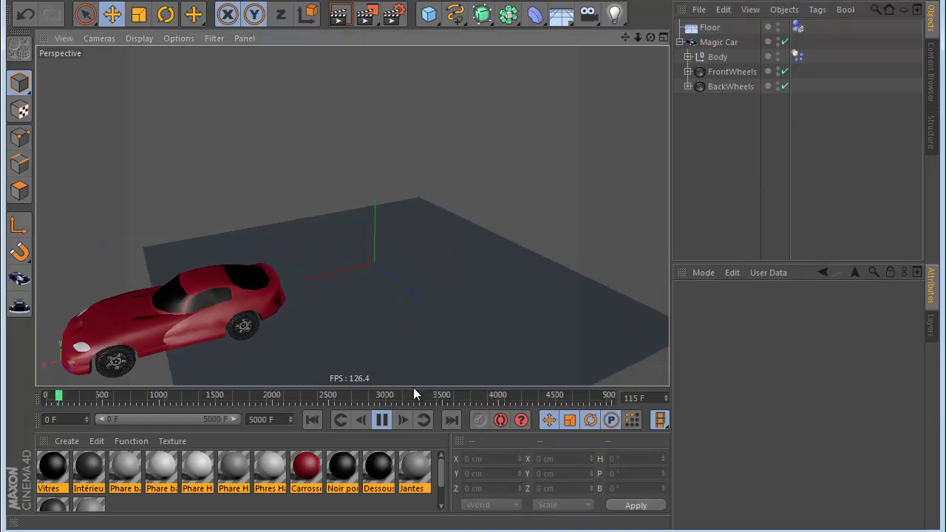
click(712, 43)
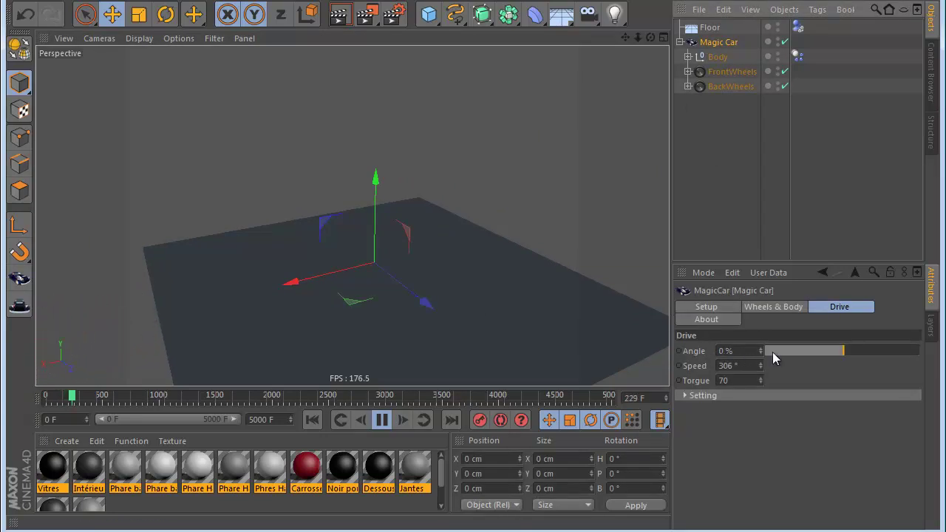
click(381, 420)
click(311, 420)
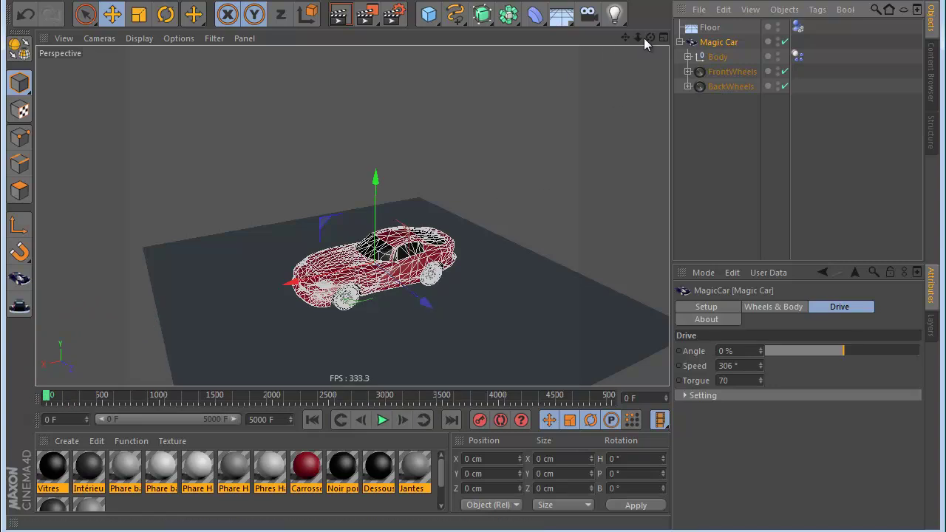
- View the car from behind, activate the Magic Car Drive tool and select the Magic Car rig
drag(649, 38, 473, 306)
click(538, 232)
scroll(456, 224, down, 2)
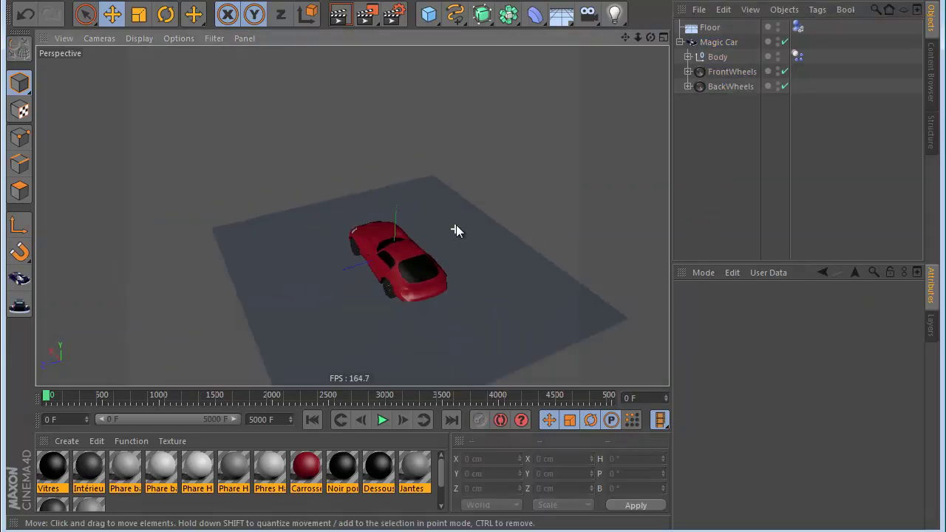
drag(622, 38, 458, 314)
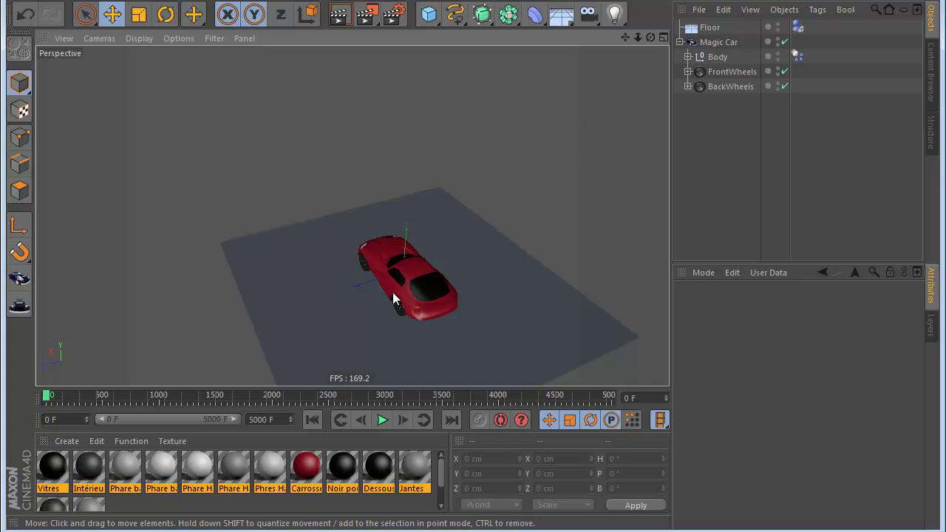
drag(649, 37, 473, 303)
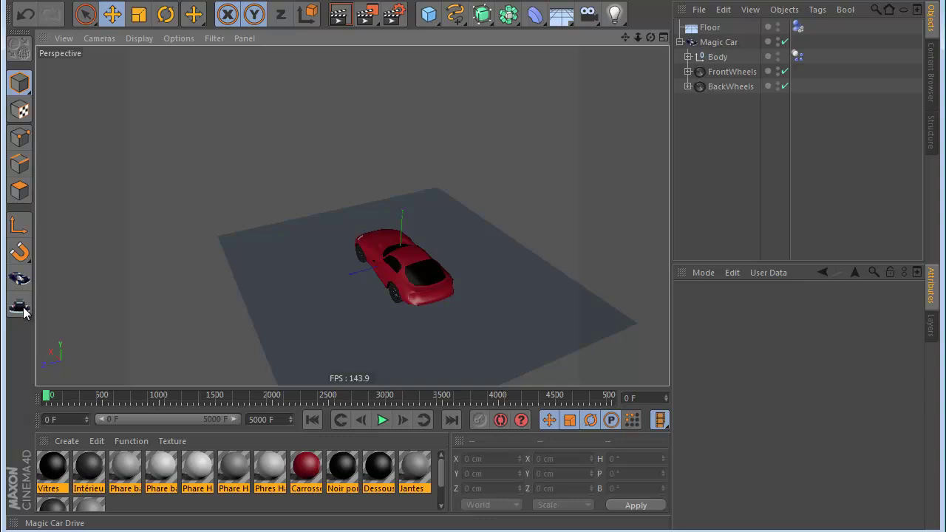
click(22, 310)
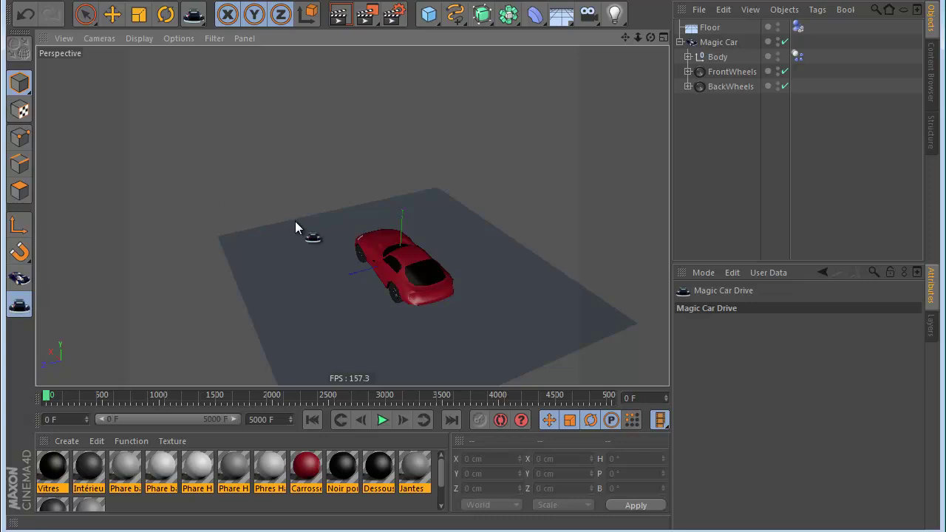
click(720, 44)
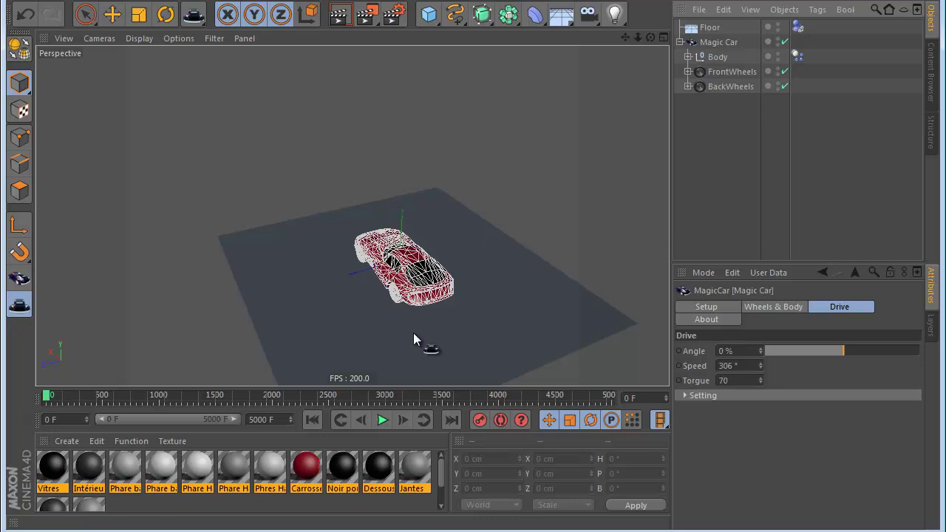
- Play the simulation and drive the car around interactively, stopping it and rewinding to the first frame
click(382, 420)
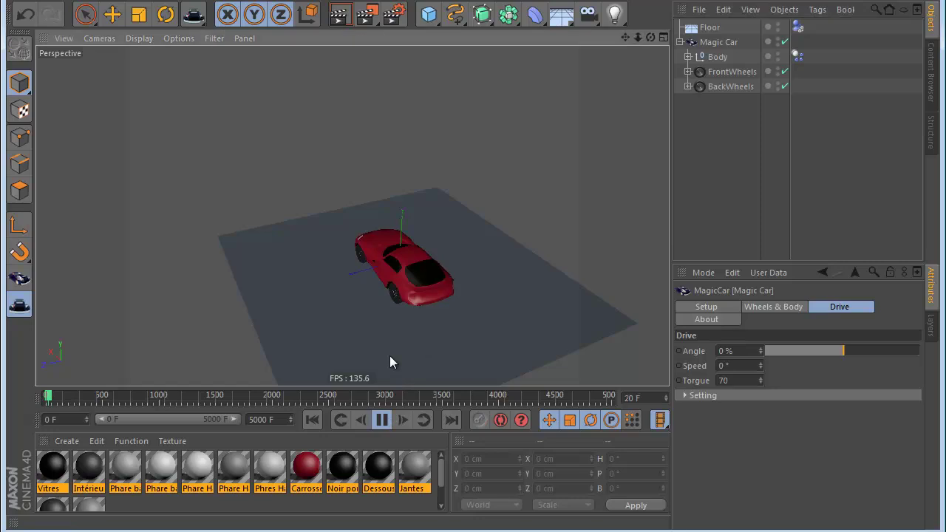
key(Up)
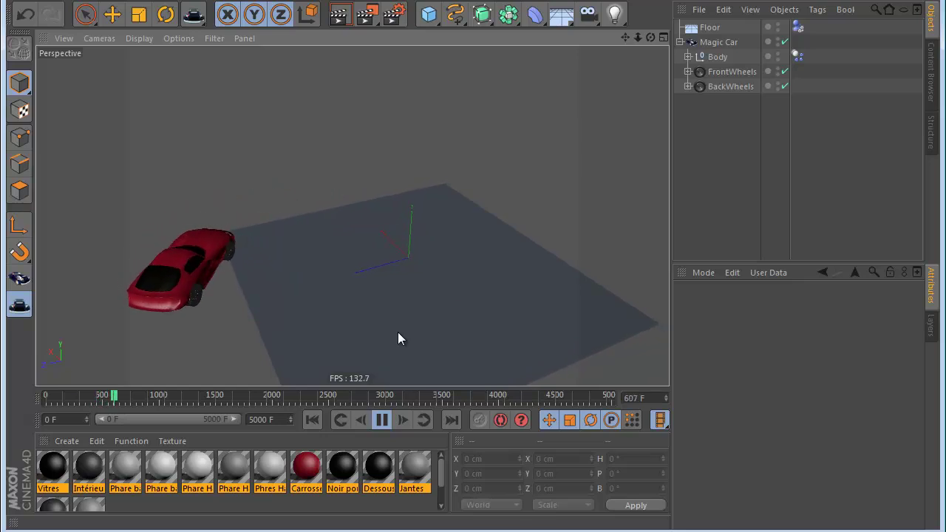
click(382, 420)
click(312, 420)
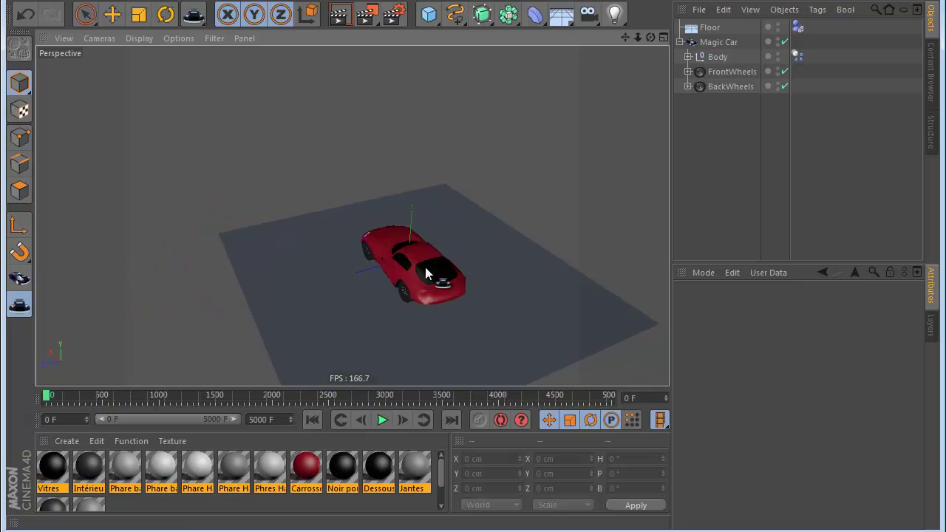
- In the Magic Car's drive settings, set Speed Value to 30 and Break Value to 60
click(716, 44)
click(702, 396)
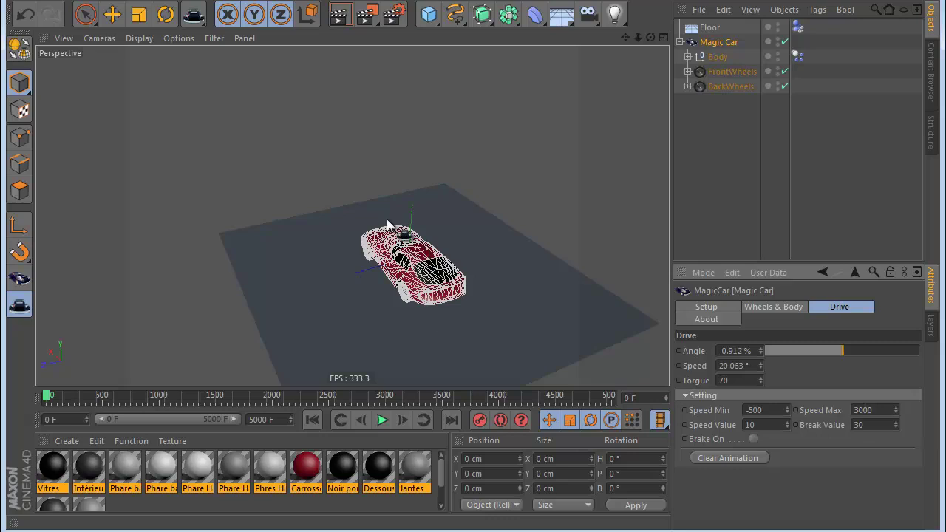
key(Return)
text(60)
key(Return)
- Test-drive the car with the changed speed and brake values, and rewind the simulation to frame 0
key(F8)
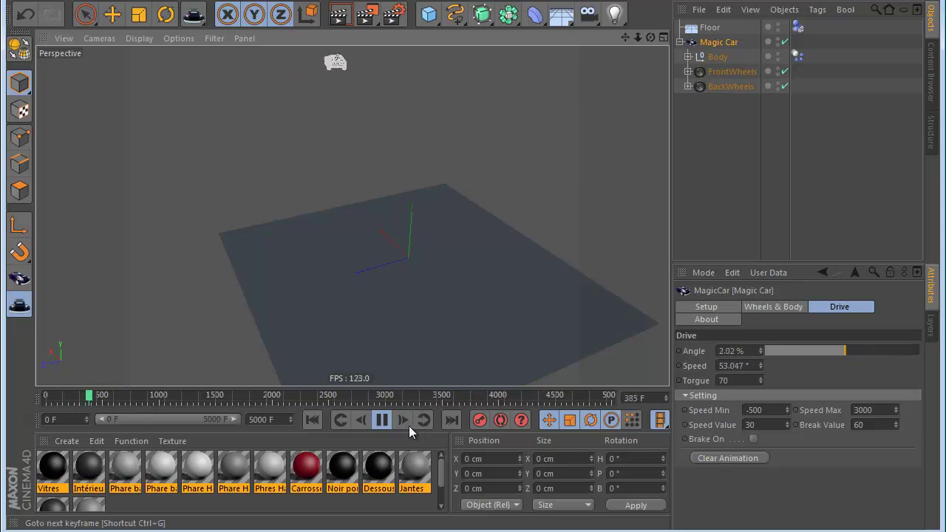
click(381, 419)
click(312, 419)
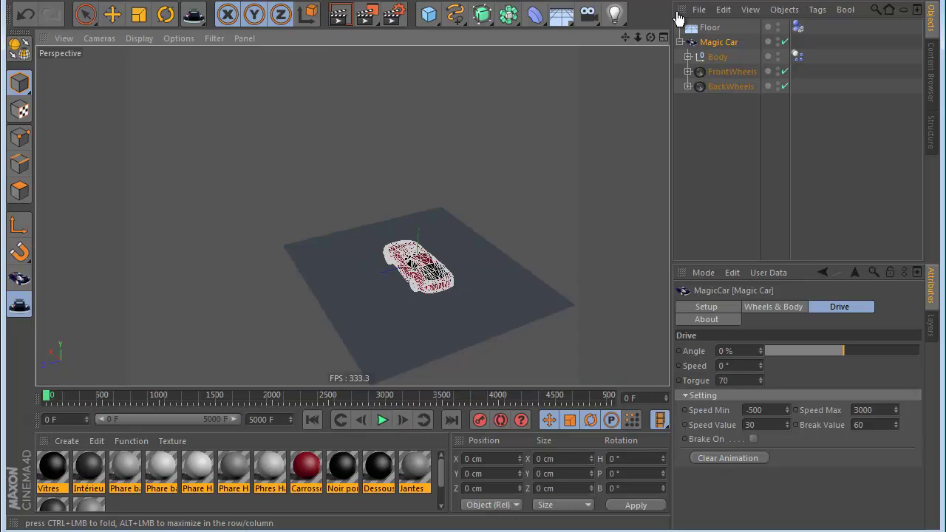
- Add a cube ahead of the car at about X 1336 cm and stretch it into a pillar about 1477 cm high and 519 cm wide
drag(651, 37, 472, 305)
scroll(526, 204, up, 5)
scroll(527, 204, down, 3)
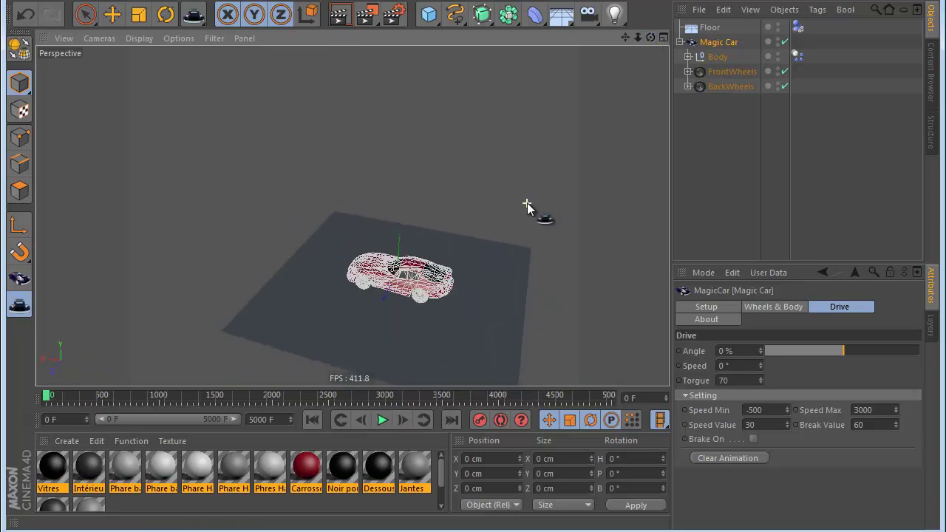
drag(428, 13, 533, 34)
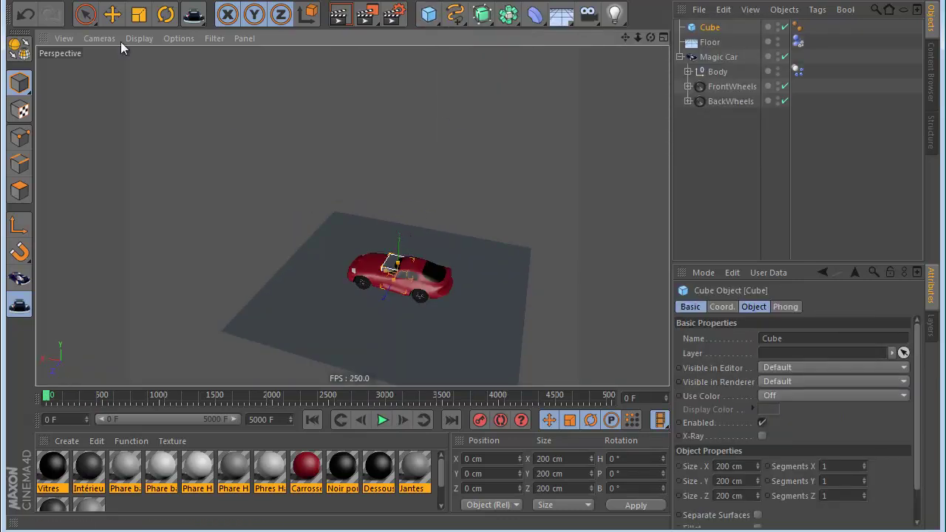
click(113, 15)
drag(346, 256, 290, 169)
drag(219, 232, 231, 303)
drag(282, 214, 288, 153)
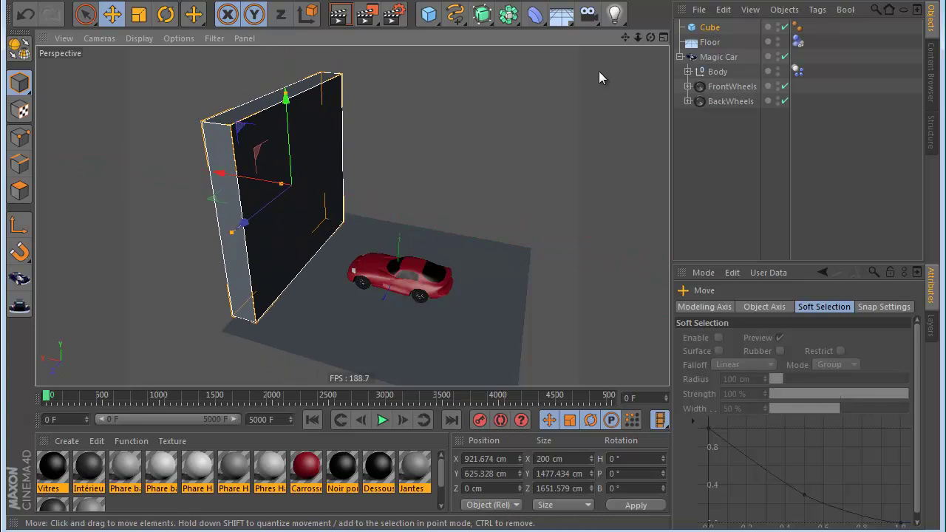
drag(247, 181, 207, 179)
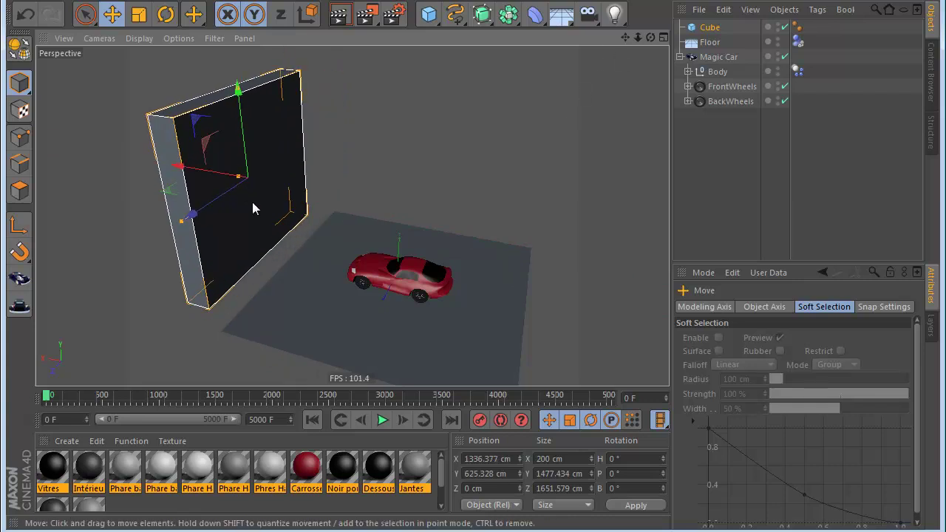
drag(184, 222, 236, 199)
- Duplicate the pillar twice and spread the copies farther ahead of the car, the first at about X 2388 cm, Z 820 cm
ctrl+drag(707, 29, 707, 35)
drag(203, 177, 181, 212)
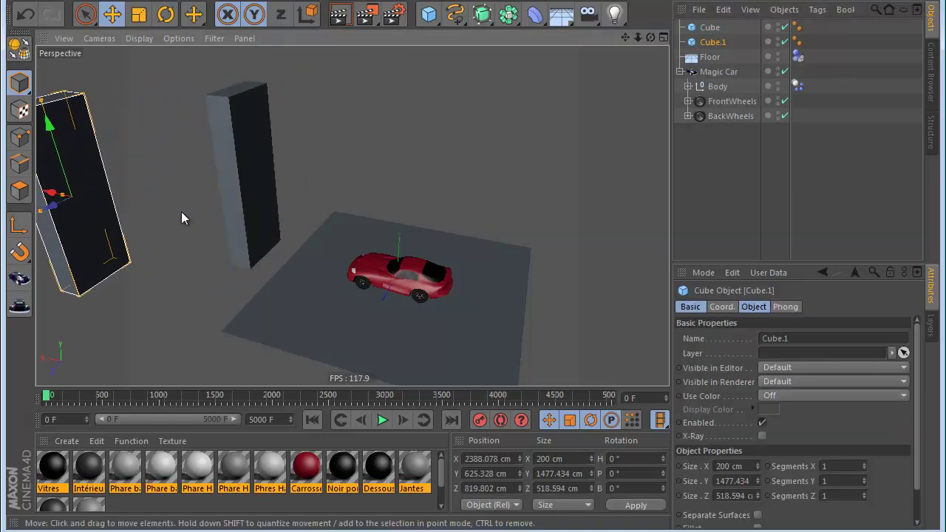
scroll(181, 211, down, 3)
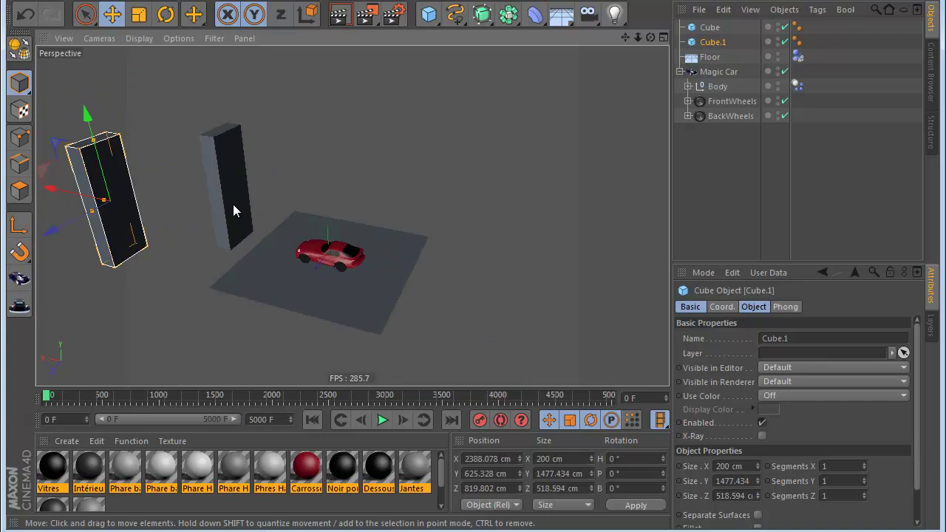
drag(625, 36, 597, 38)
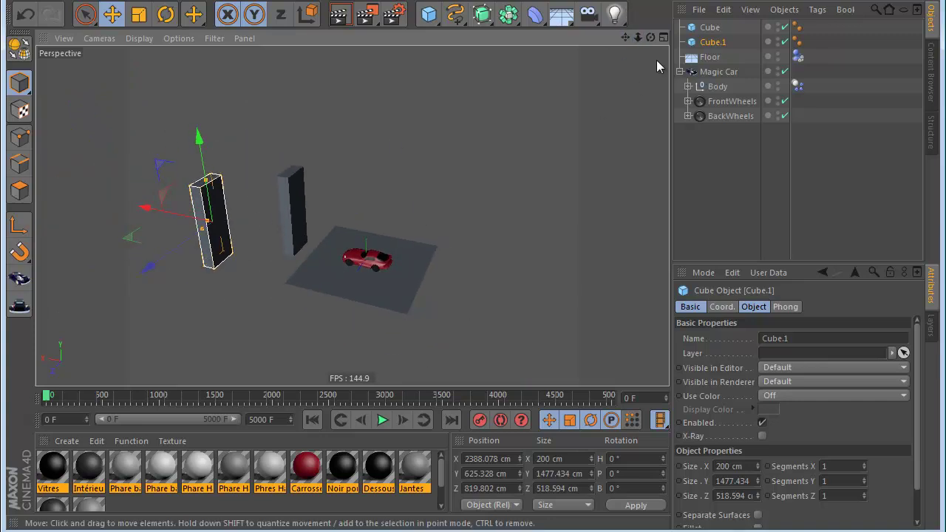
key(ctrl+c)
key(ctrl+v)
mouse_move(187, 217)
mouse_down()
mouse_move(158, 214)
mouse_move(123, 235)
mouse_move(191, 198)
mouse_up()
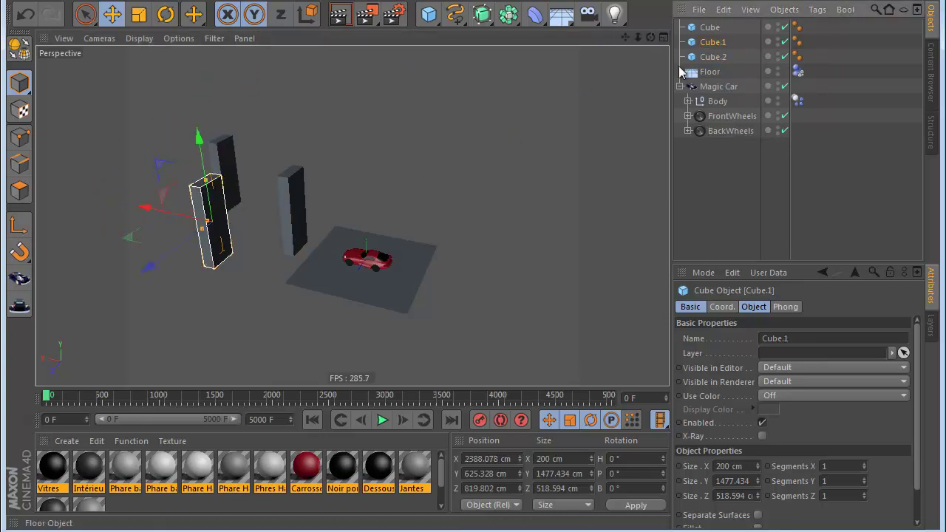
- Adjust the pillar spacing by moving Cube to about Z -283 cm and Cube.1 to about X 2284 cm
click(708, 27)
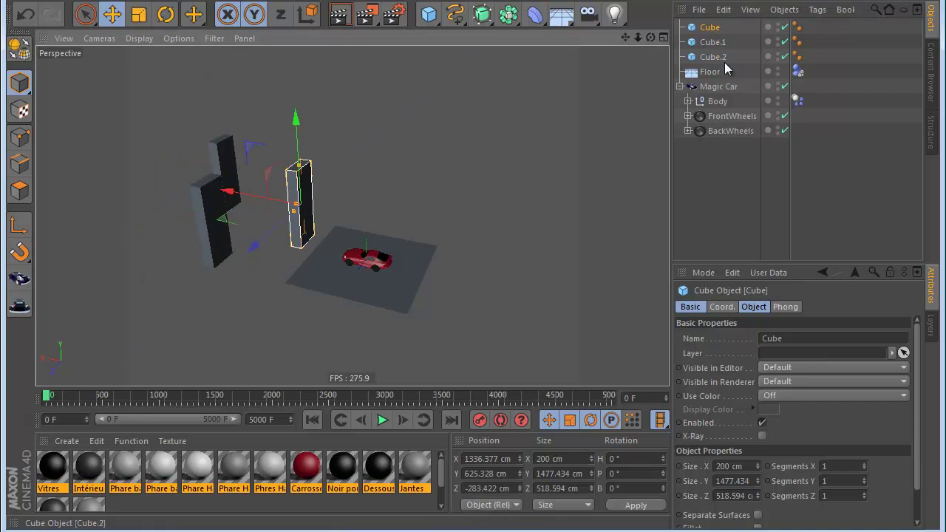
click(710, 42)
drag(209, 217, 363, 176)
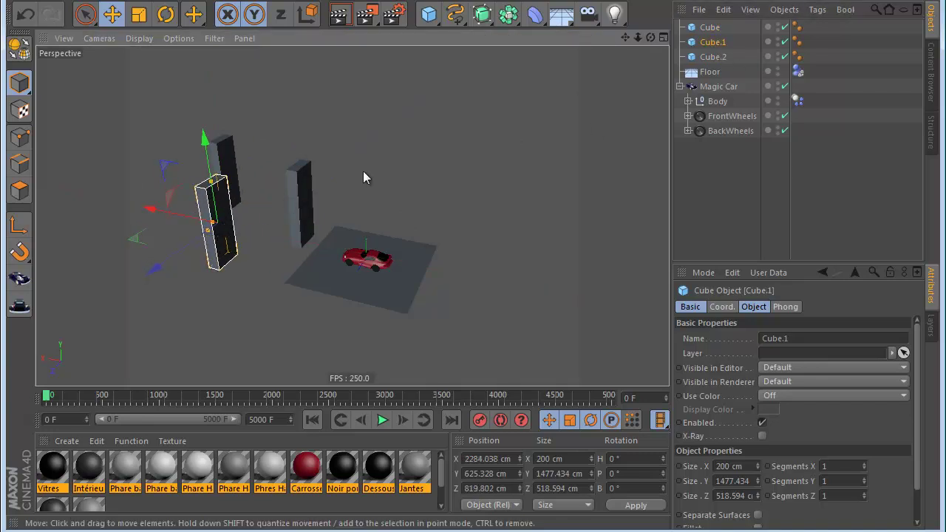
drag(651, 37, 474, 305)
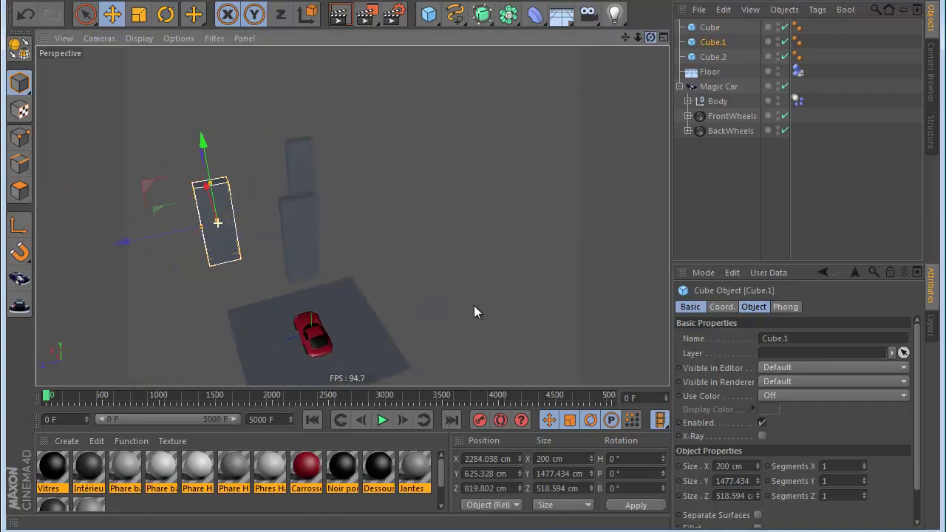
- Widen Cube.2, the farthest pillar, along Z into a broad wall behind the other two pillars
drag(627, 37, 588, 70)
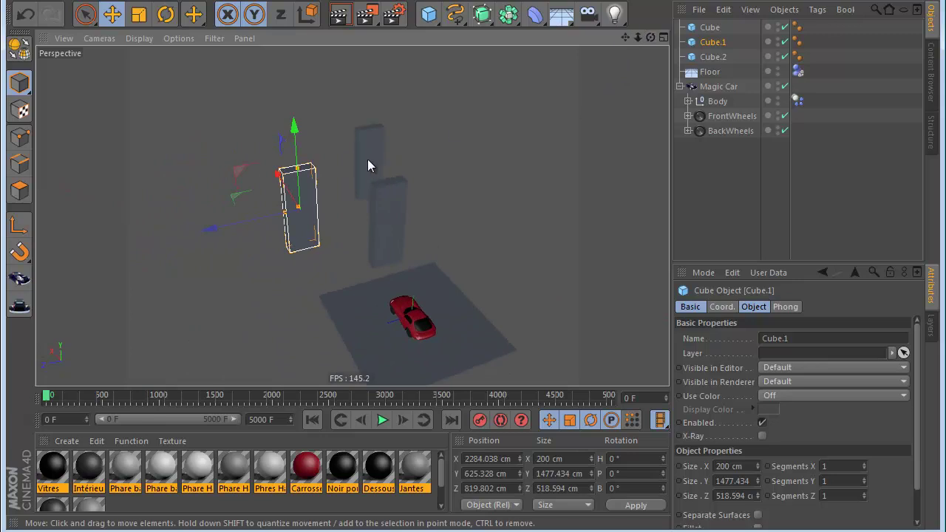
click(709, 27)
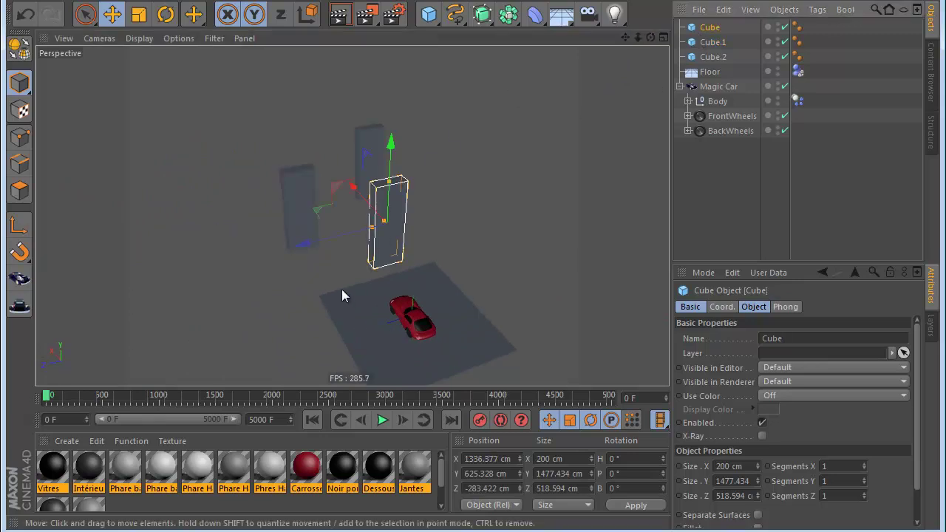
click(696, 44)
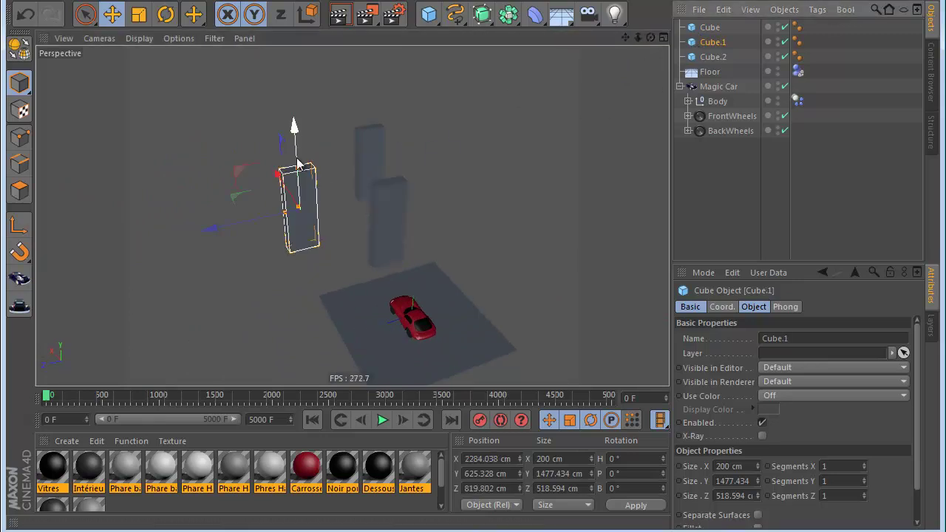
click(707, 57)
drag(356, 166, 274, 175)
click(699, 204)
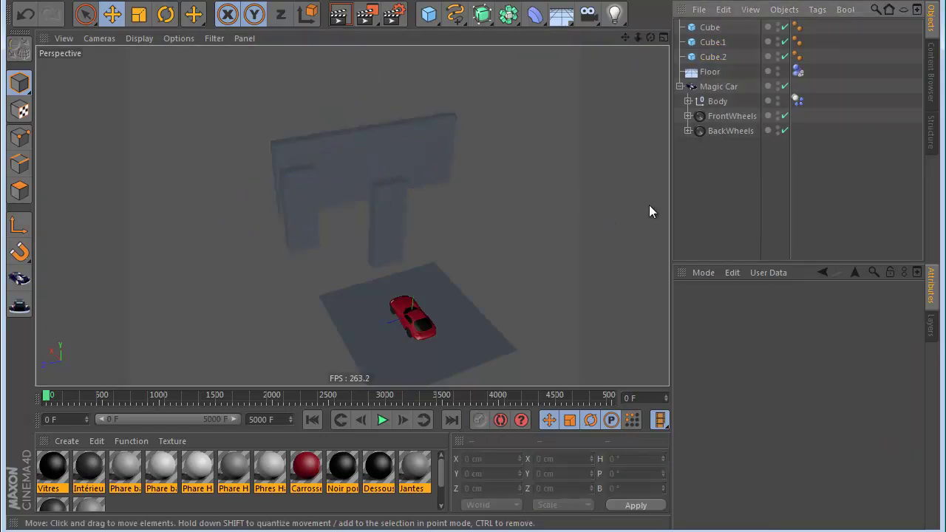
- Frame the car from behind, add a camera at that view, parent it to the car's Body and look through it
drag(627, 39, 473, 275)
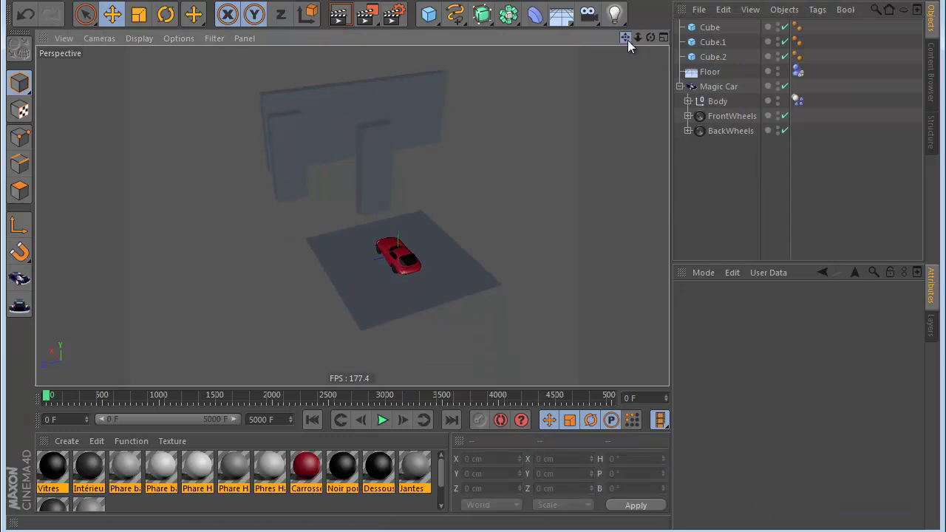
drag(627, 40, 545, 96)
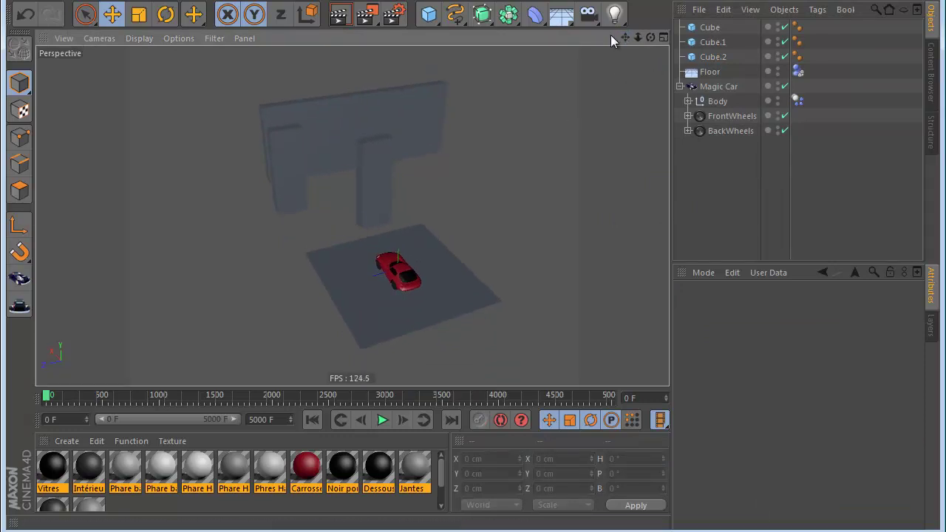
drag(649, 38, 474, 305)
scroll(449, 269, up, 6)
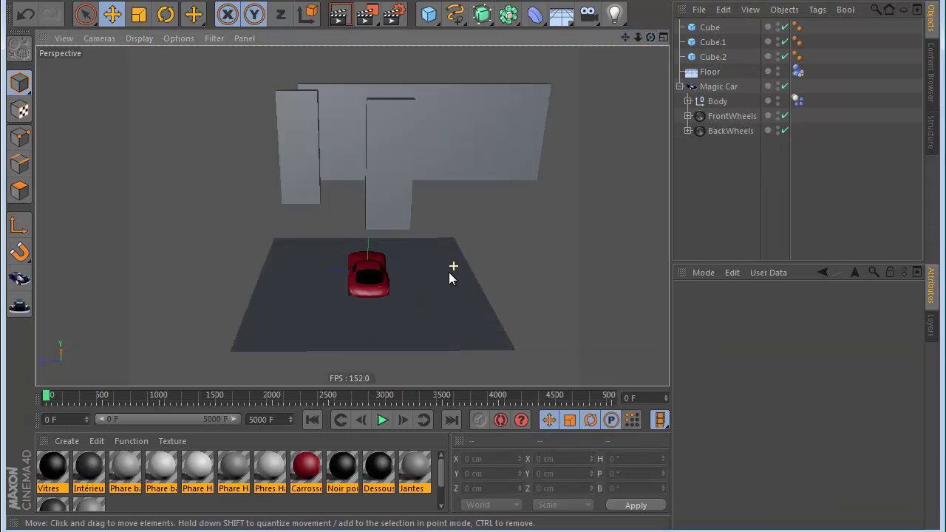
scroll(381, 259, up, 5)
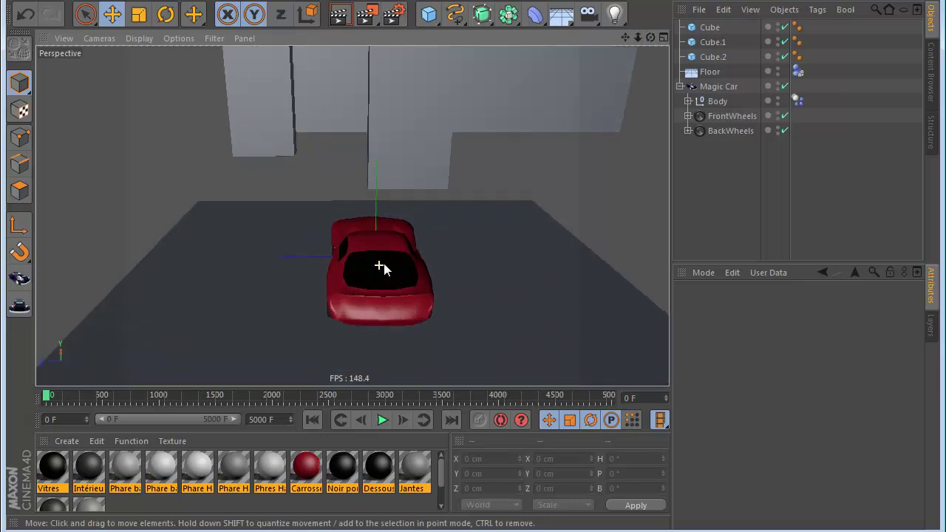
click(586, 16)
drag(717, 31, 709, 120)
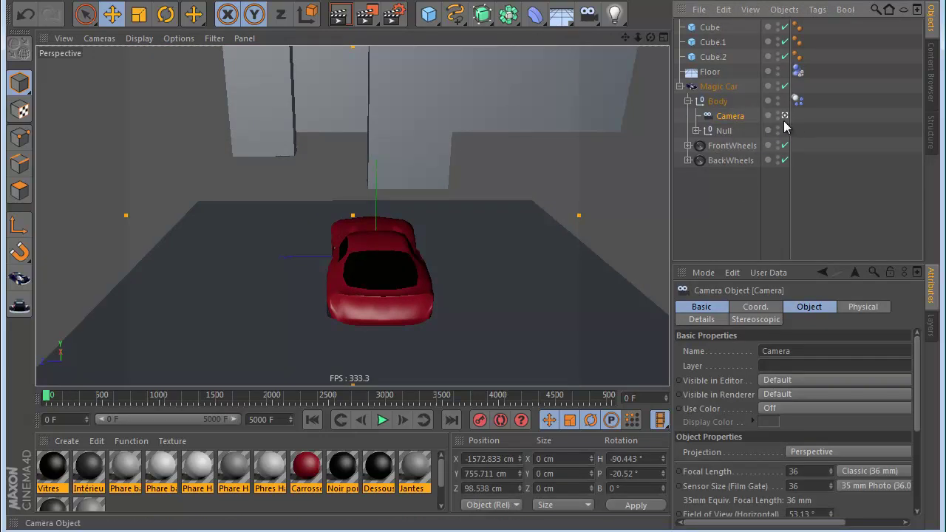
- Test-drive the Magic Car with the Magic Car Drive tool through the follow camera, and rewind the simulation to frame 0
click(713, 87)
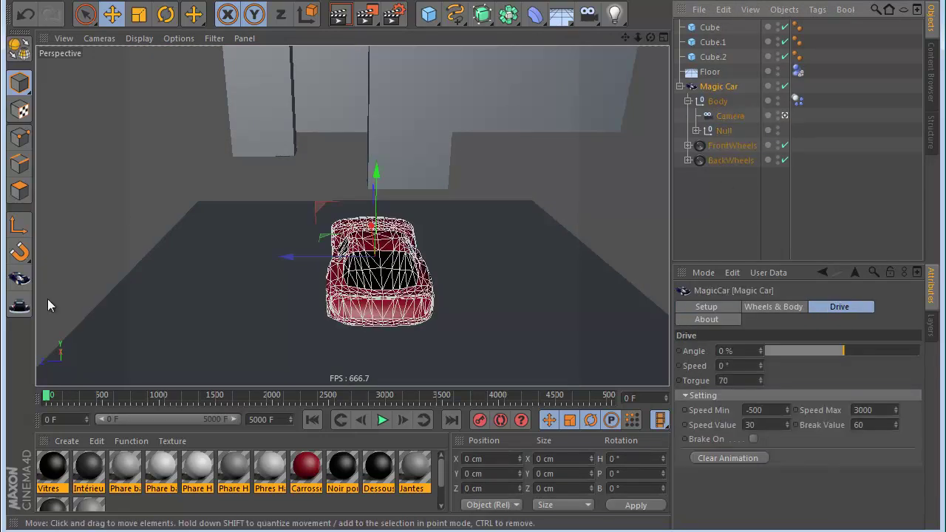
click(19, 305)
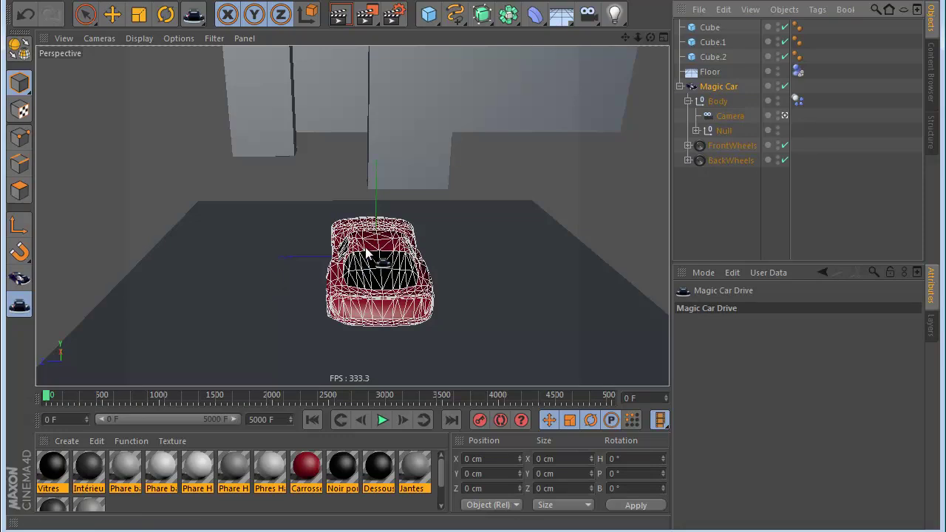
click(383, 420)
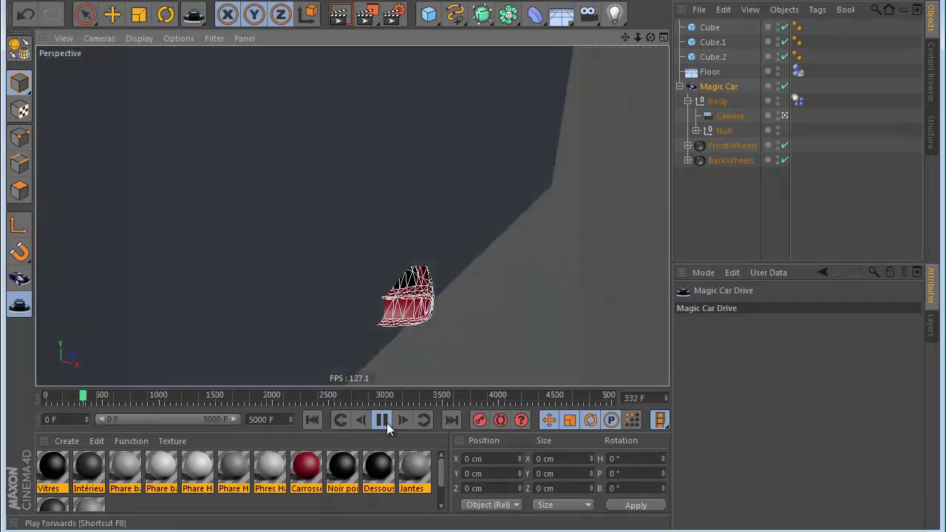
click(381, 420)
click(311, 419)
- Give Cube, Cube.1 and Cube.2 Rigid Body simulation tags
click(713, 42)
click(707, 28)
shift+click(705, 57)
right_click(704, 57)
mouse_move(739, 166)
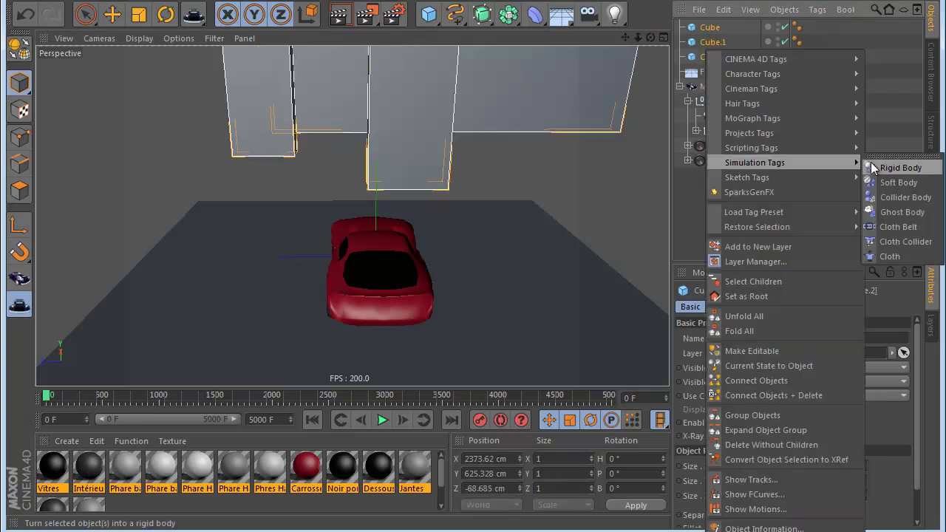
click(894, 167)
- Set the collision friction of the Floor's dynamics body to 100%
click(732, 72)
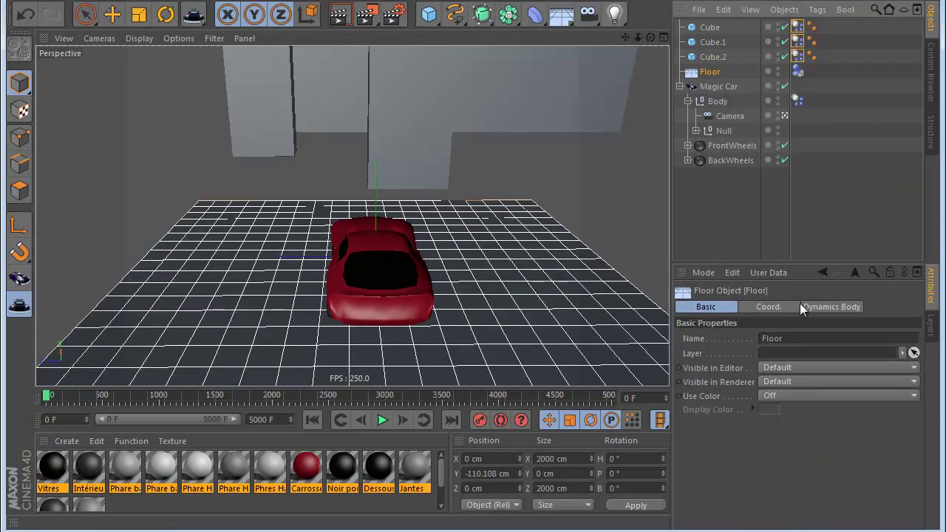
click(794, 307)
click(795, 210)
click(797, 71)
click(786, 434)
text(100)
key(Return)
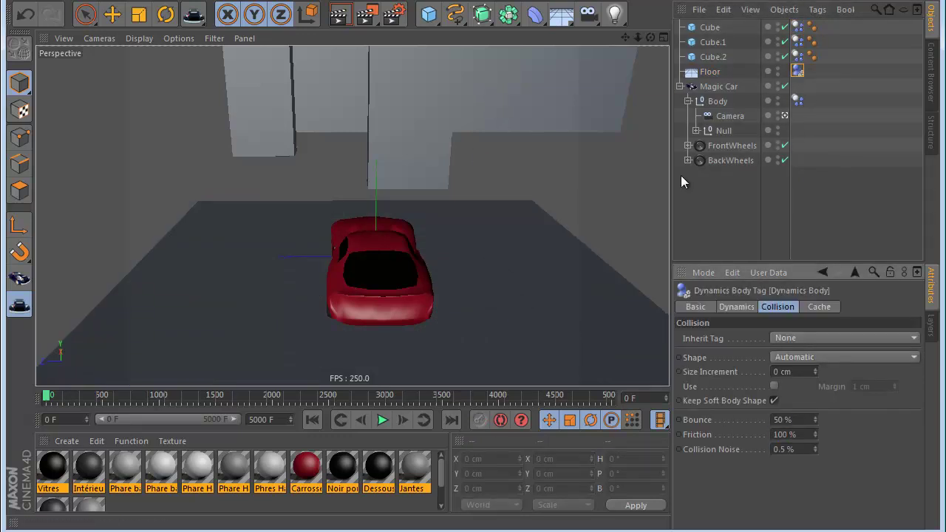
- Drive the Magic Car in reverse, forward and around the pillars, brake, and rewind the simulation to frame 0
click(682, 182)
click(680, 86)
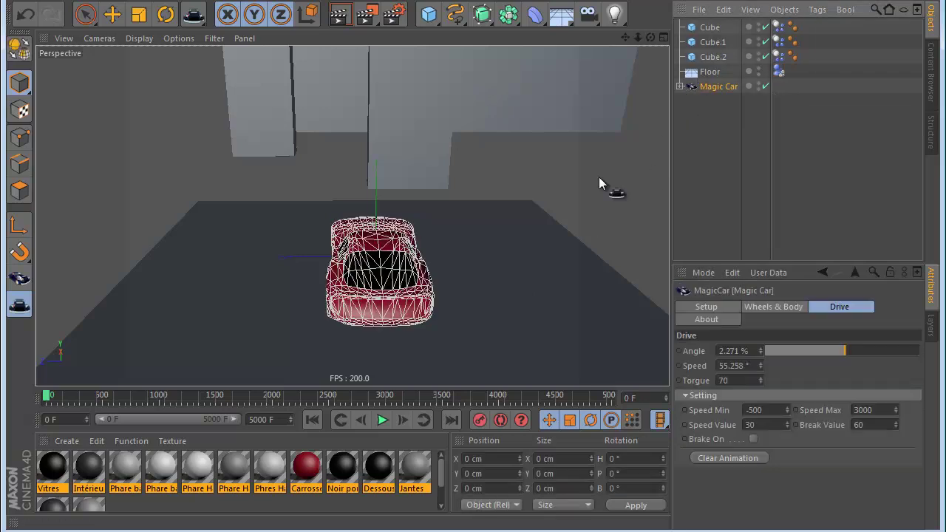
click(382, 420)
key(Down)
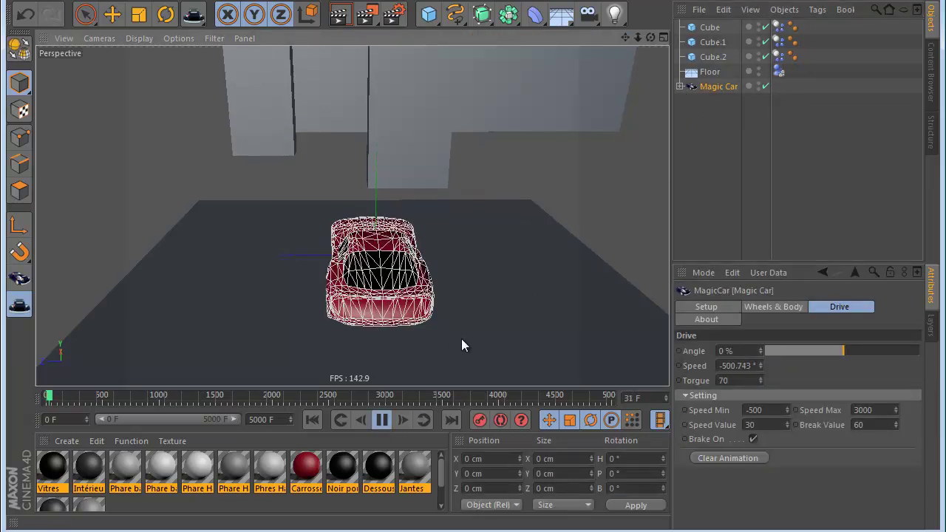
key(Up)
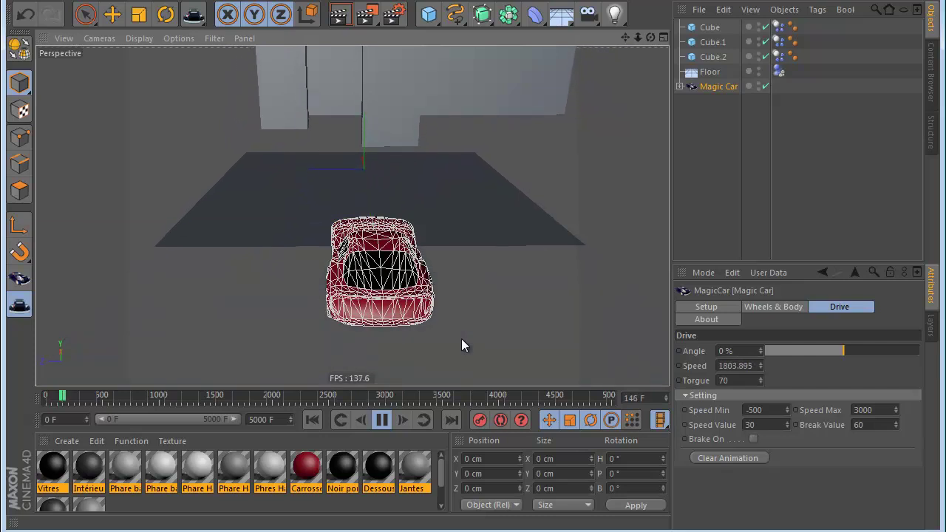
key(Left)
key(Right)
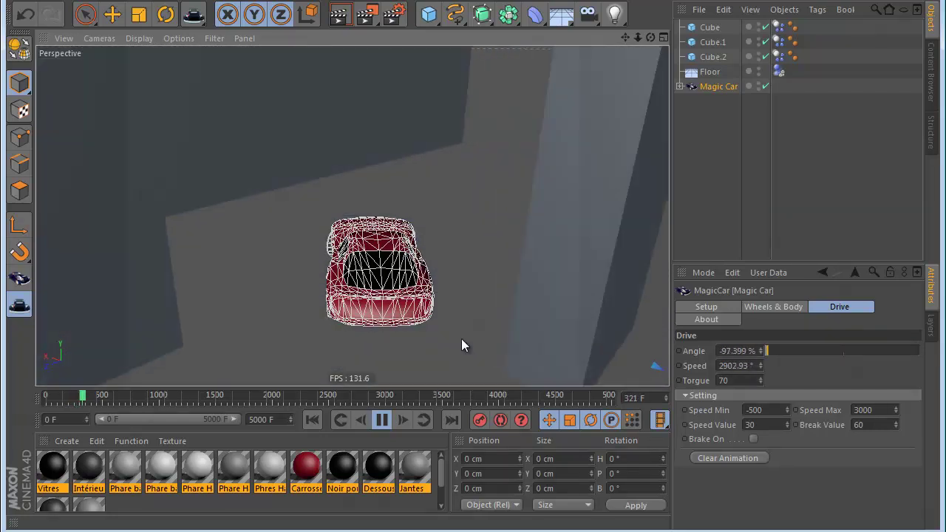
key(Left)
key(Down)
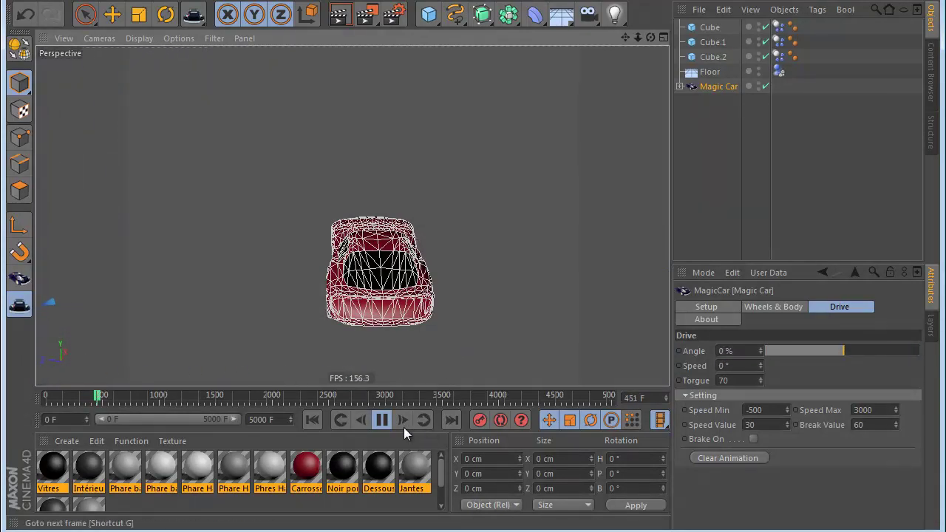
click(382, 419)
click(313, 419)
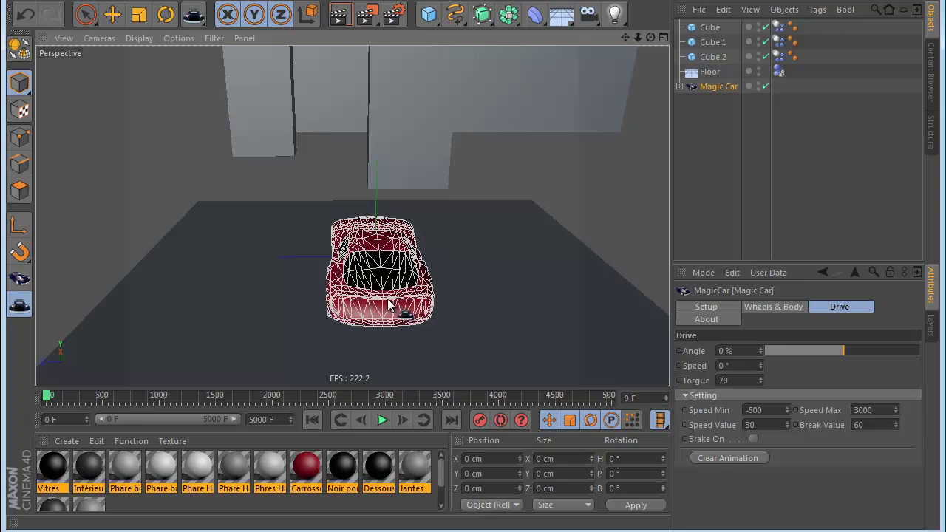
- Record a short drive, rewind to frame 0 and clear the Magic Car's recorded animation
click(383, 419)
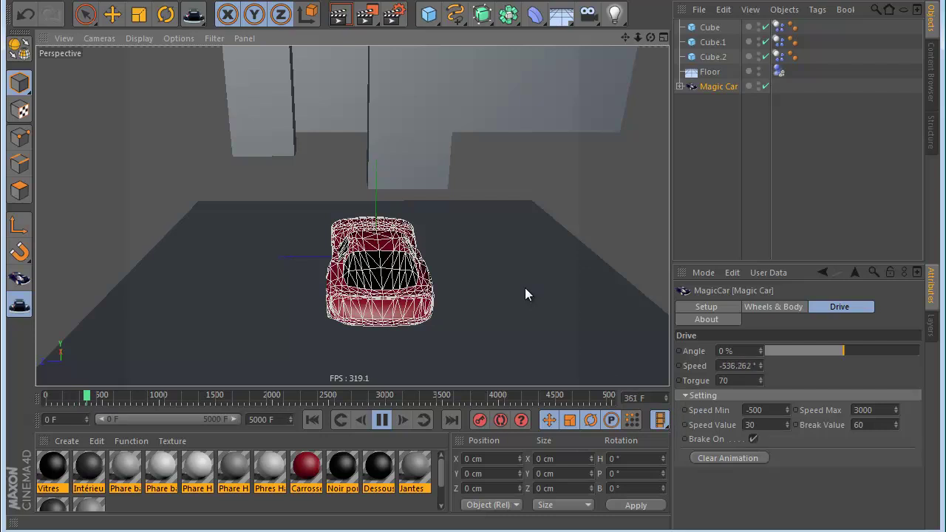
click(382, 419)
click(312, 421)
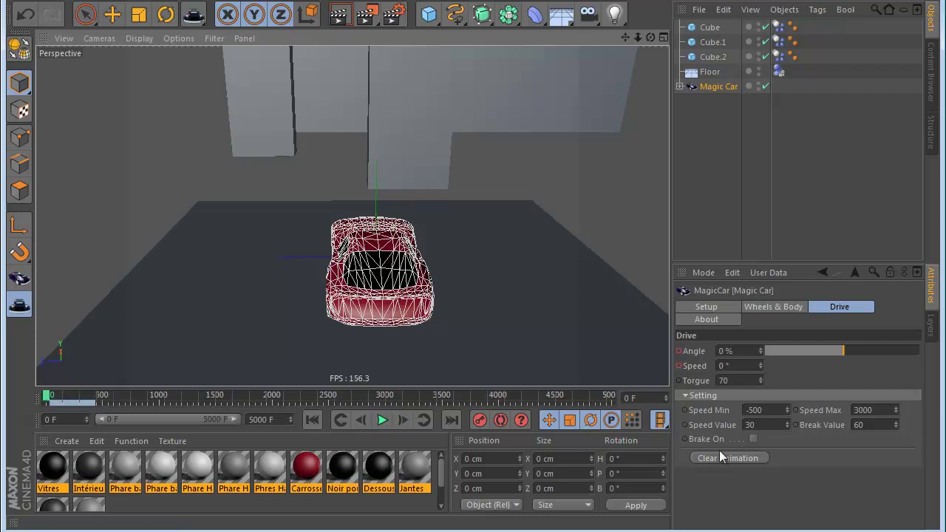
click(703, 458)
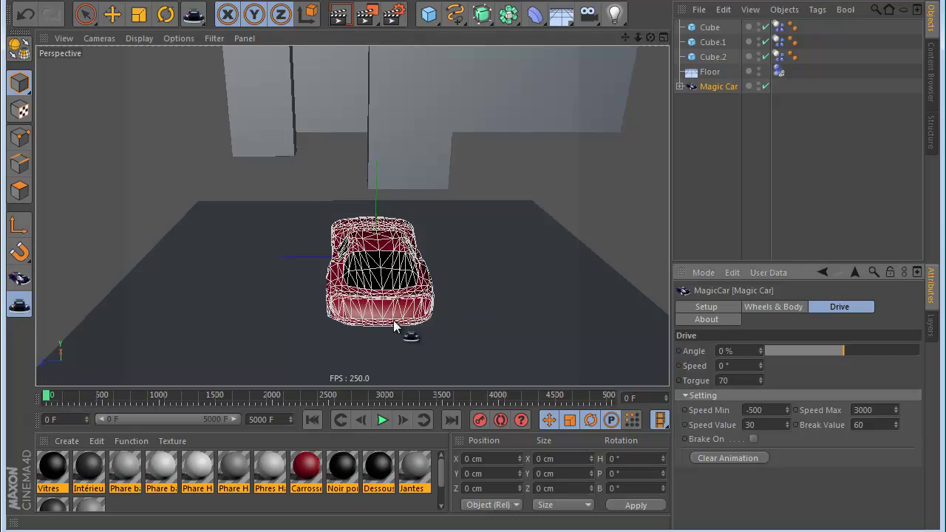
- Record a new interactive drive of the Magic Car from frame 0 to frame 874
drag(710, 89, 304, 122)
click(382, 420)
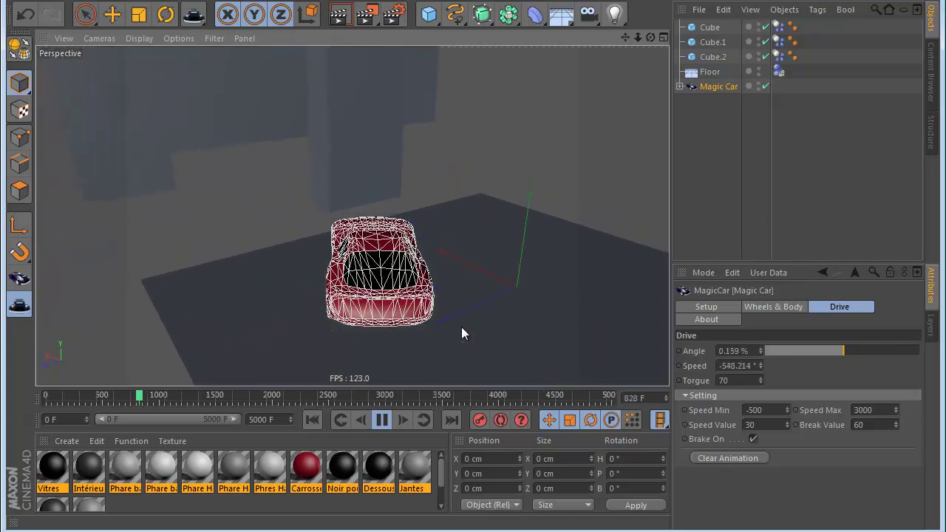
key(Escape)
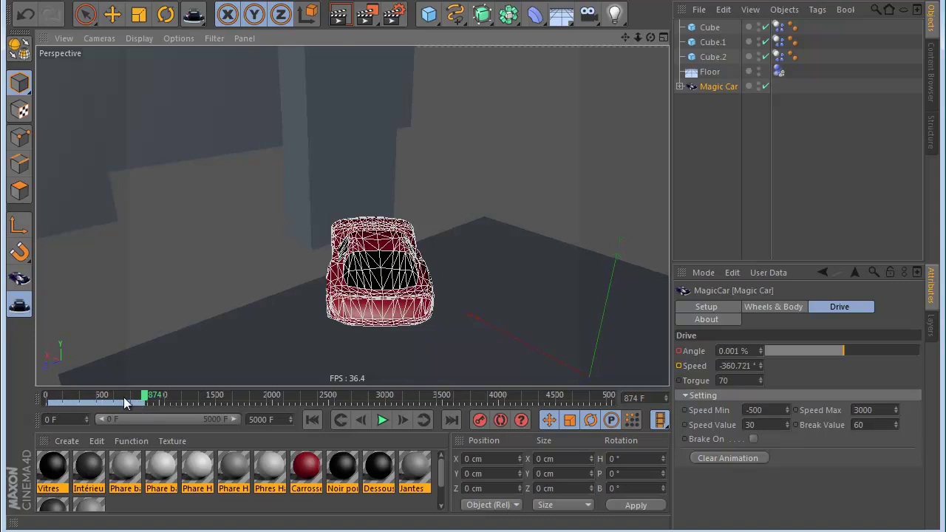
- Play back the recorded drive from frame 0 with the car deselected, and rewind to the start
click(313, 420)
click(383, 420)
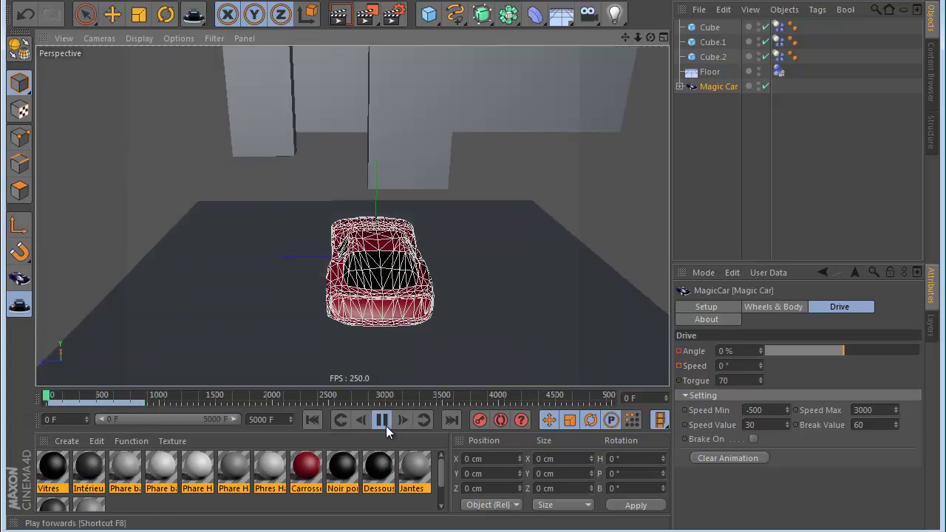
click(760, 165)
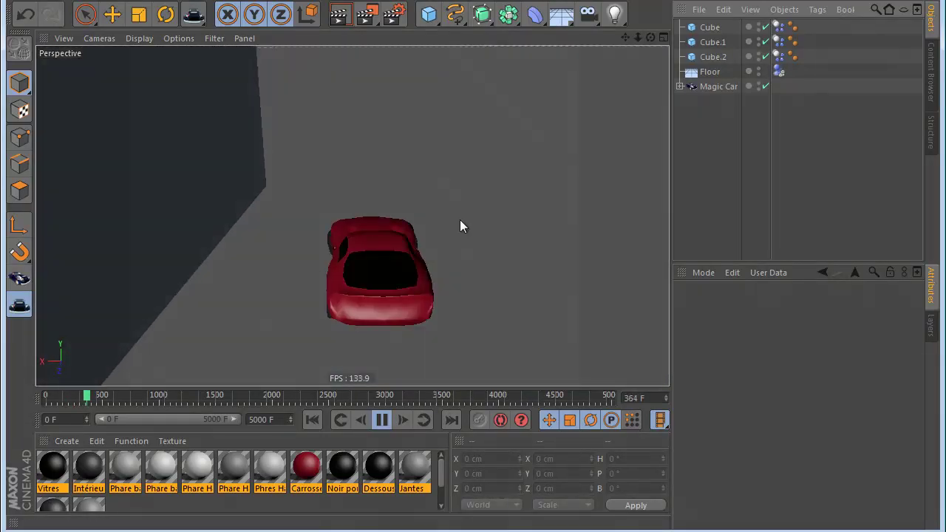
click(381, 421)
click(314, 420)
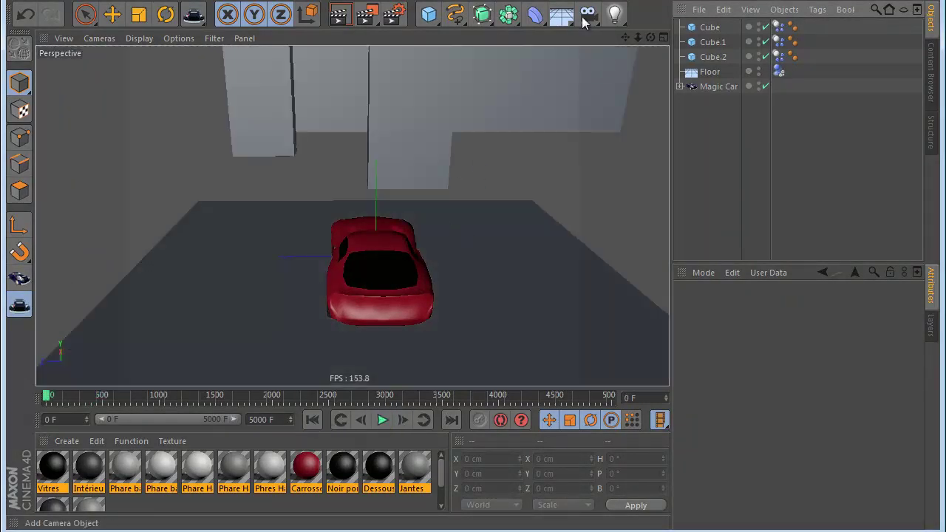
- Move the camera out of the car's Body to the top level, and reframe it to view the car and pillars from farther away
click(679, 86)
drag(735, 121, 724, 111)
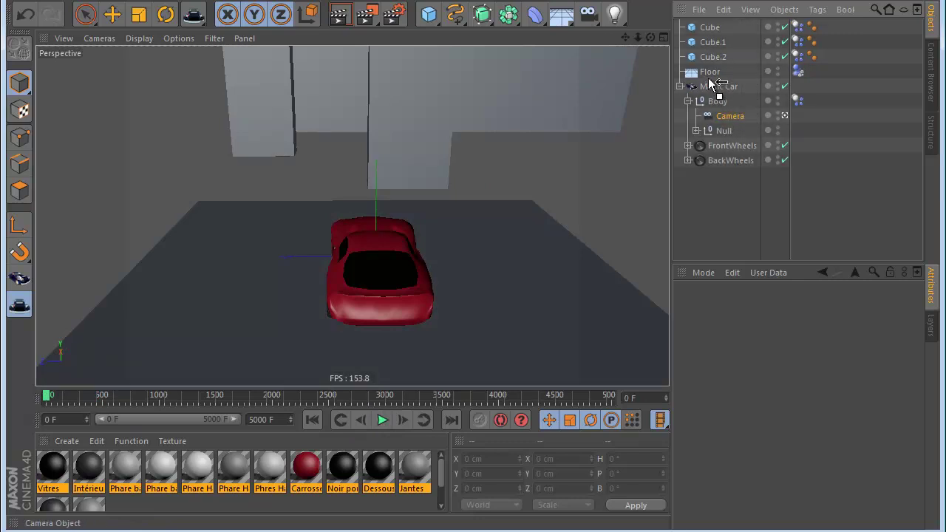
drag(708, 79, 707, 79)
click(680, 102)
scroll(507, 142, down, 6)
drag(625, 38, 475, 305)
drag(628, 40, 472, 305)
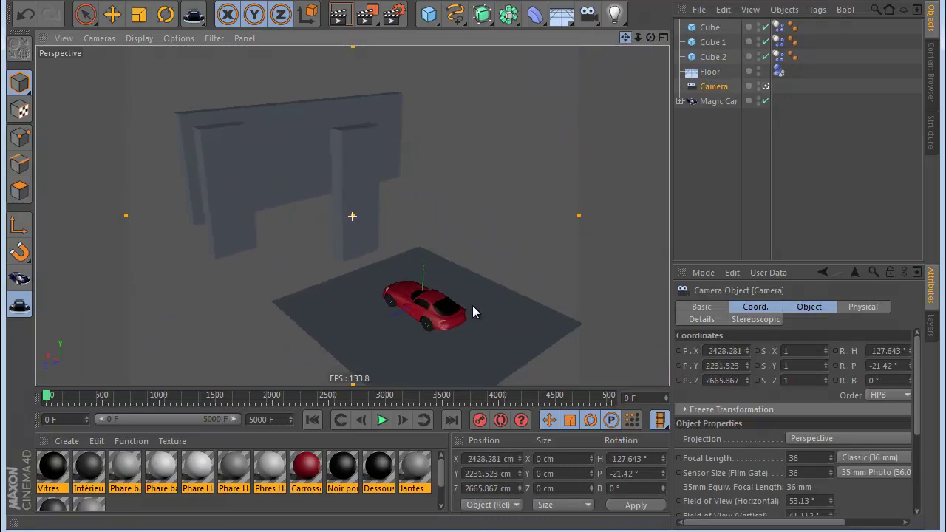
- Add a Sun tag to the Camera object
right_click(714, 87)
mouse_move(738, 96)
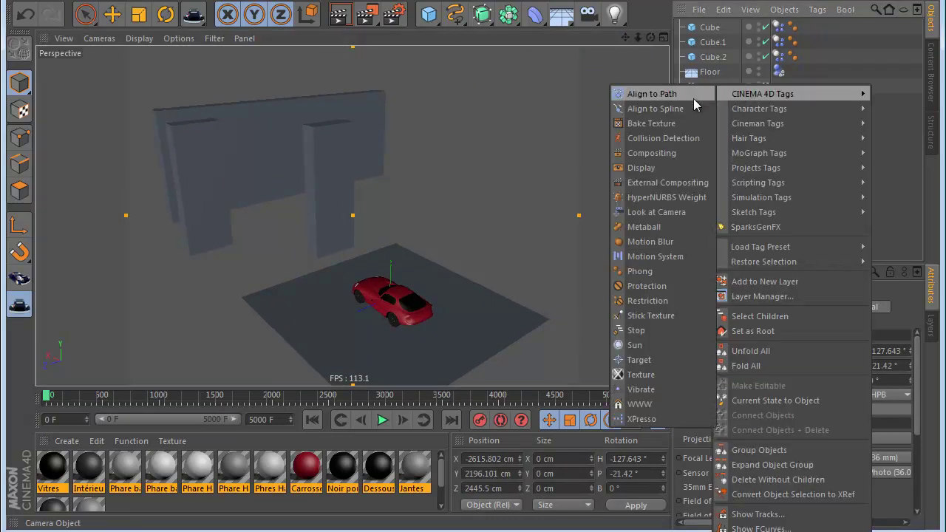
click(389, 116)
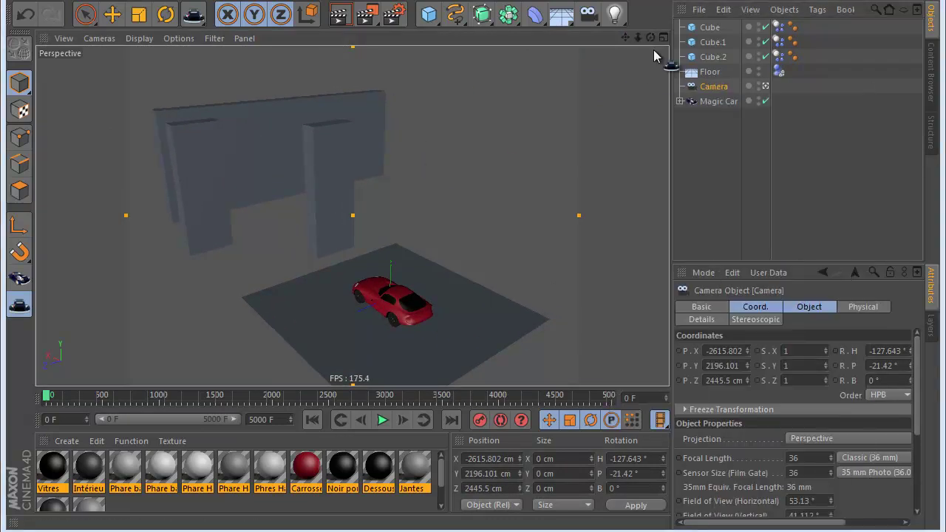
right_click(718, 89)
mouse_move(751, 97)
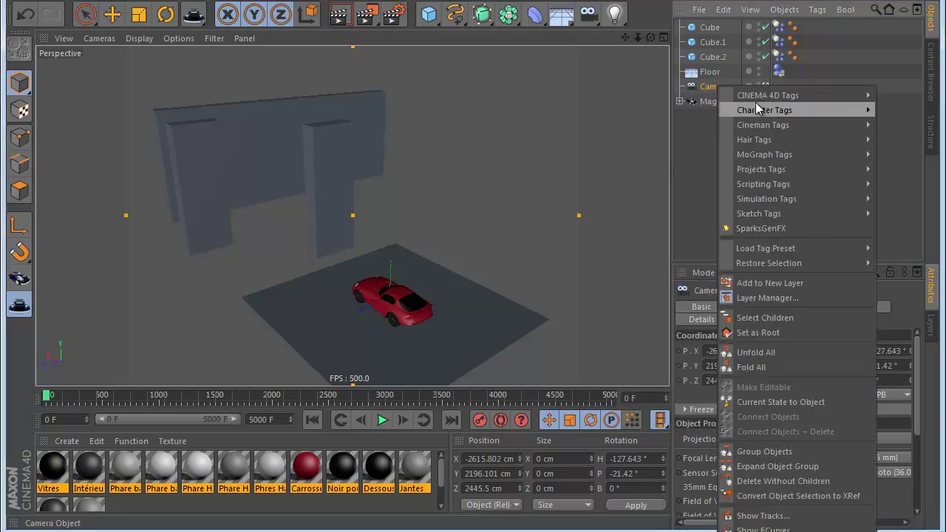
click(640, 347)
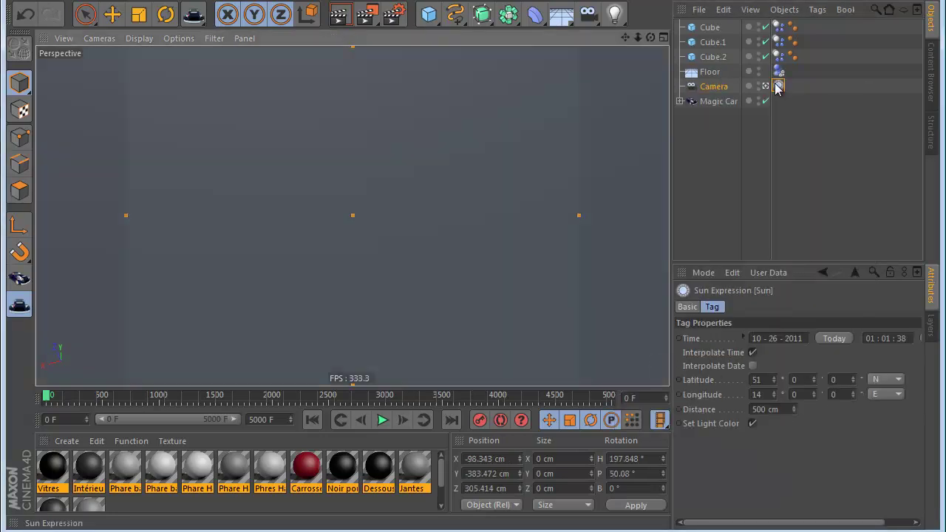
- Undo the Sun tag and add a Target tag to the Camera object instead
click(28, 17)
right_click(710, 87)
mouse_move(745, 93)
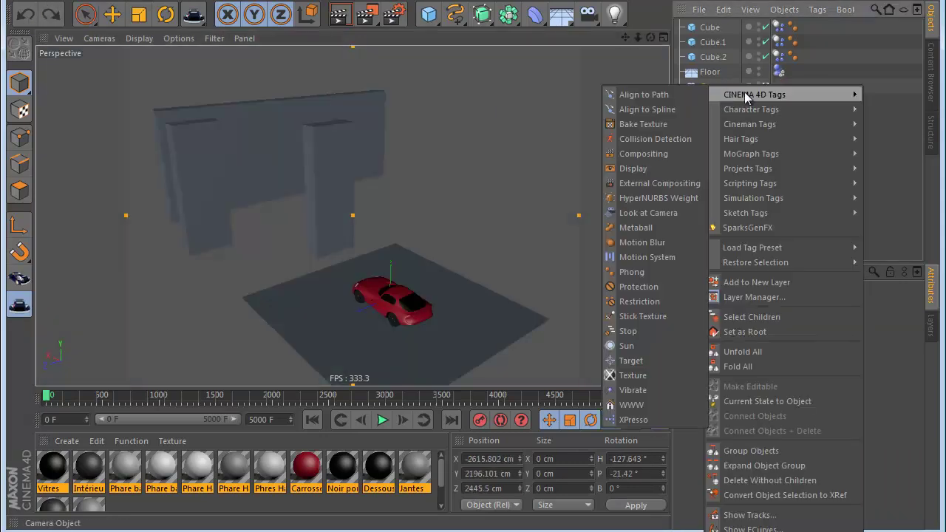
click(675, 361)
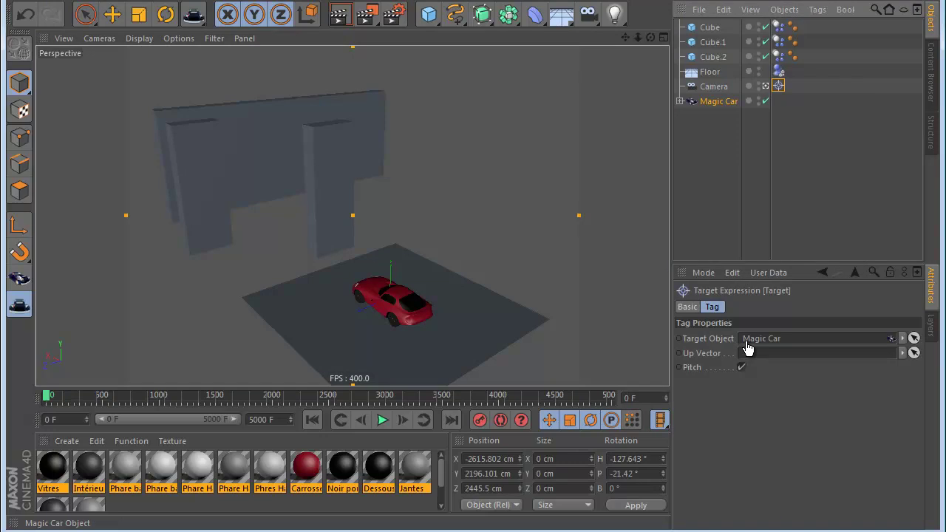
- Set Magic Car as the Target tag's Target Object and play the recorded drive through the camera
click(678, 101)
drag(731, 113, 768, 338)
click(679, 101)
click(382, 420)
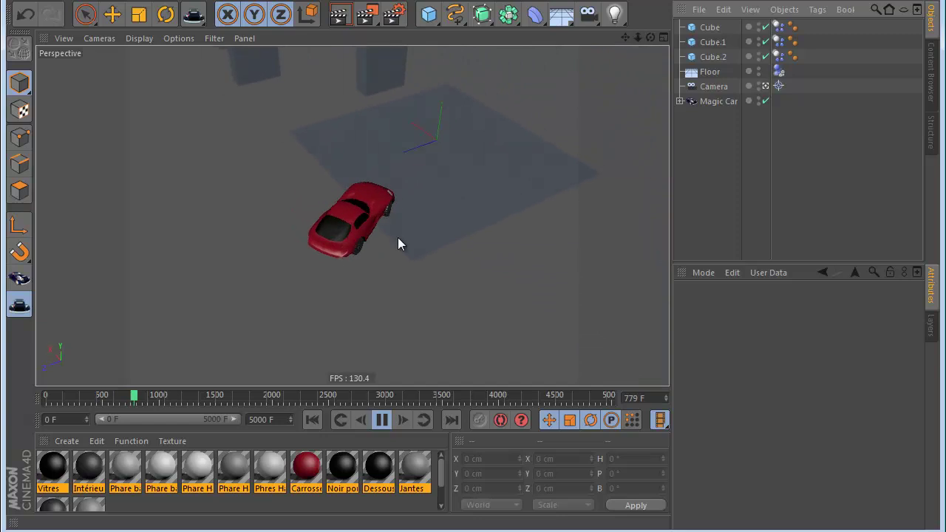
click(735, 103)
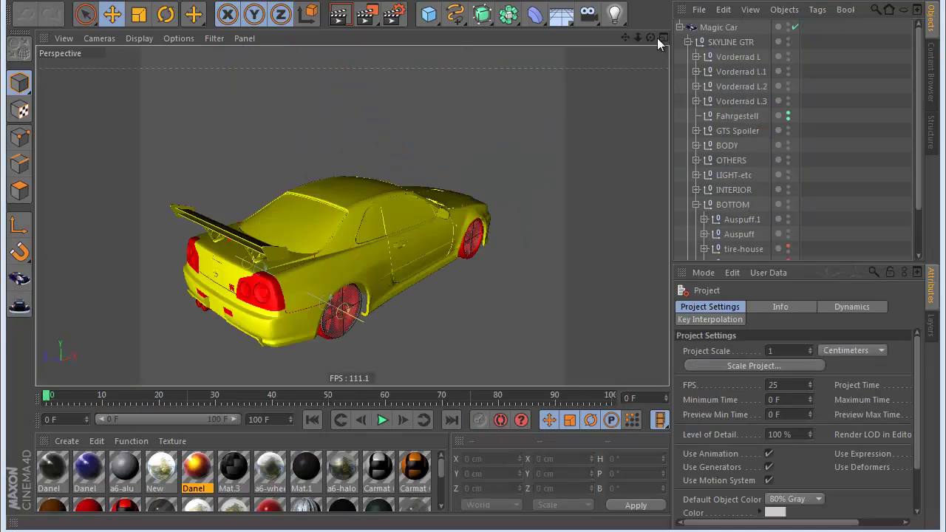
- Examine the Skyline GTR model's body and wheels, and how the wheel helpers sit on them, from several angles
drag(652, 38, 473, 306)
drag(625, 38, 406, 129)
click(329, 277)
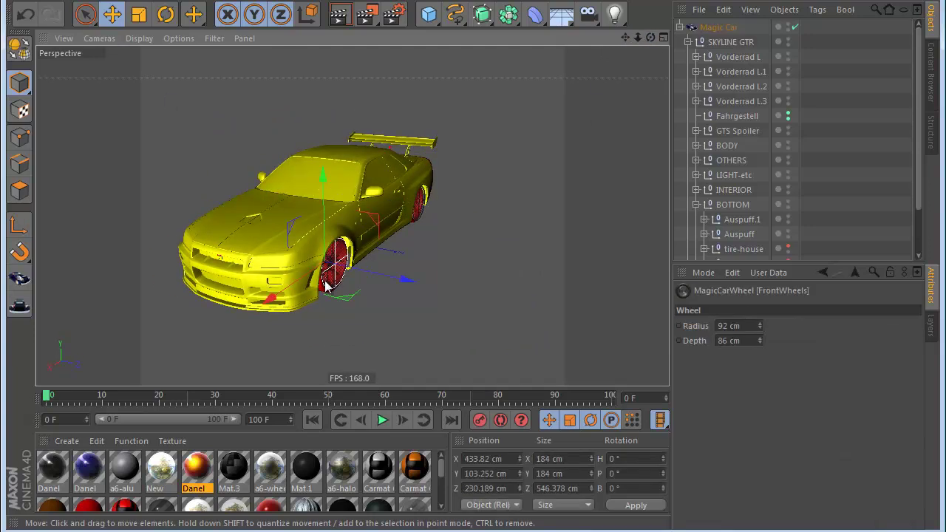
scroll(370, 271, up, 2)
drag(385, 266, 383, 266)
scroll(335, 285, up, 2)
drag(649, 37, 369, 269)
scroll(316, 269, up, 5)
scroll(317, 269, up, 1)
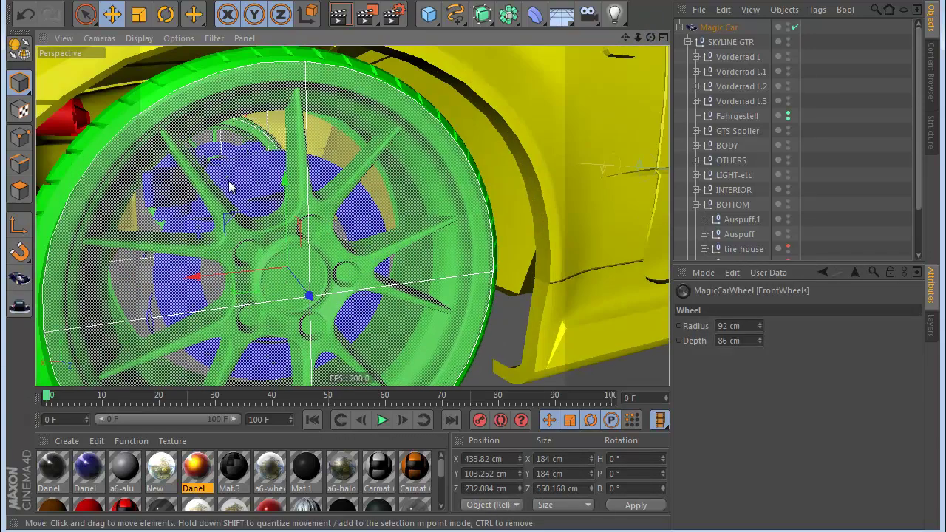
drag(625, 37, 289, 241)
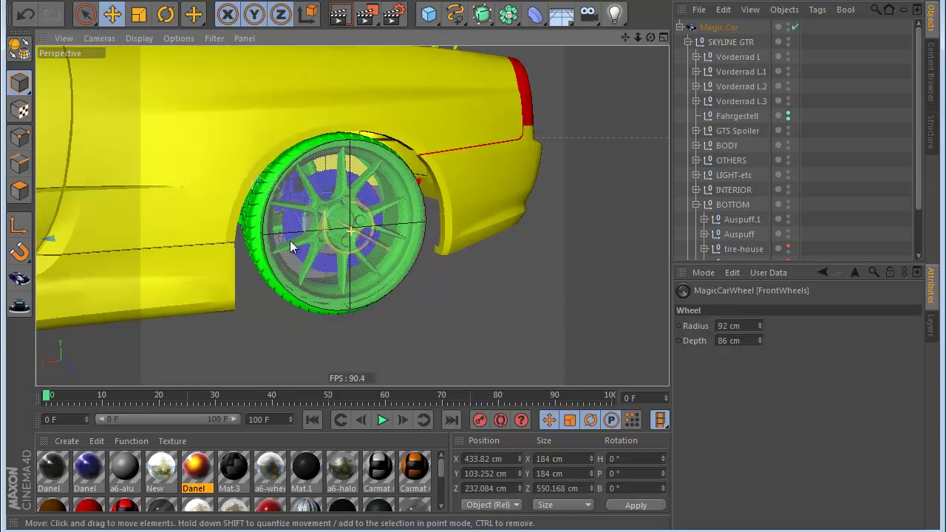
drag(650, 37, 456, 305)
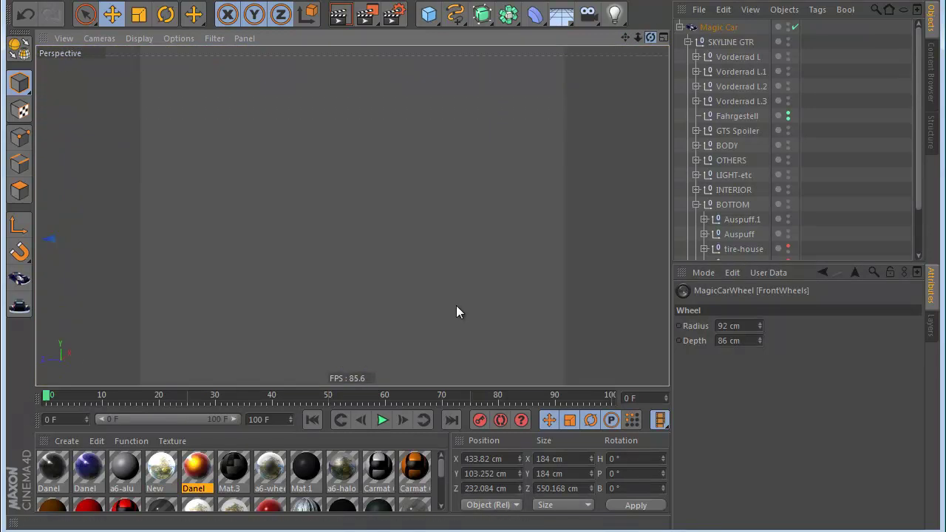
key(ctrl+shift+z)
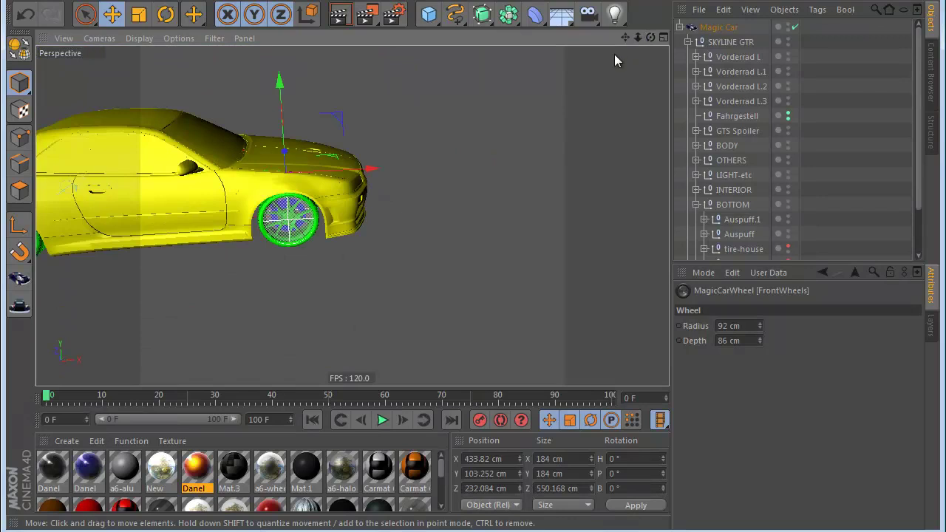
drag(625, 37, 641, 39)
drag(461, 305, 627, 39)
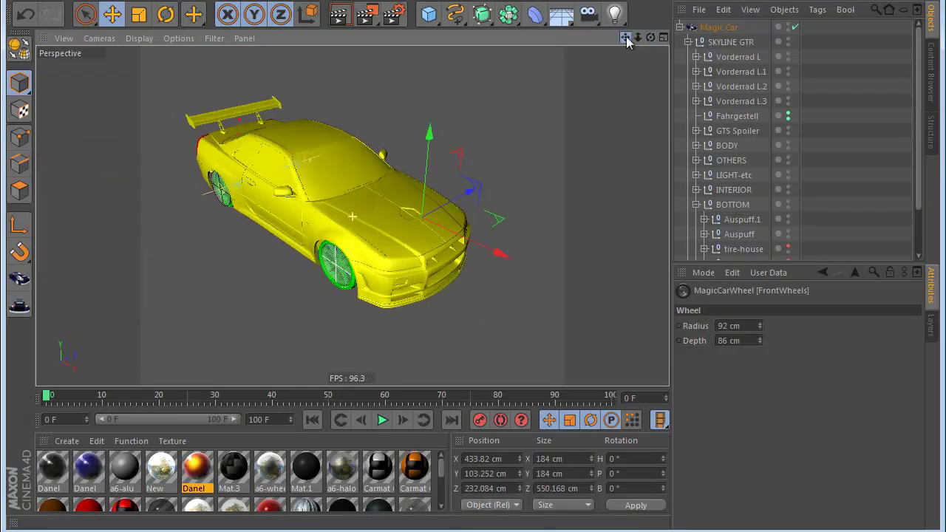
- Collapse the SKYLINE GTR hierarchy and select the Magic Car object to review its setup
click(688, 41)
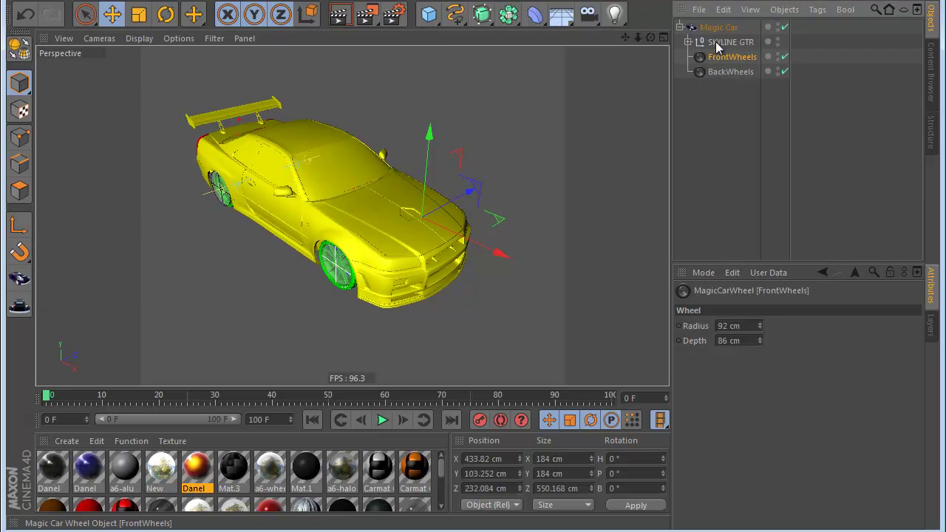
click(717, 28)
drag(651, 36, 702, 52)
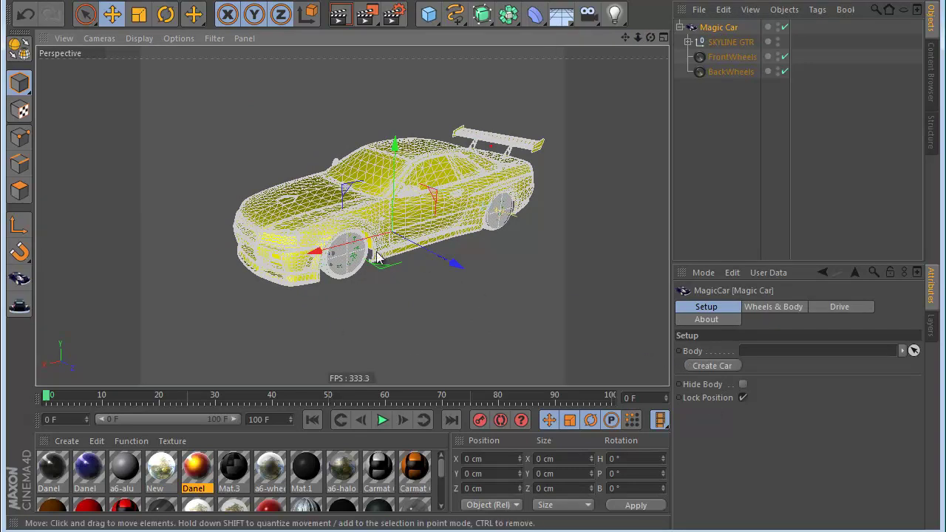
- Add a cube over the car, sized about 1068 x 200 x 828 cm, and raise it to about Y 294 cm
click(428, 13)
drag(396, 172, 400, 145)
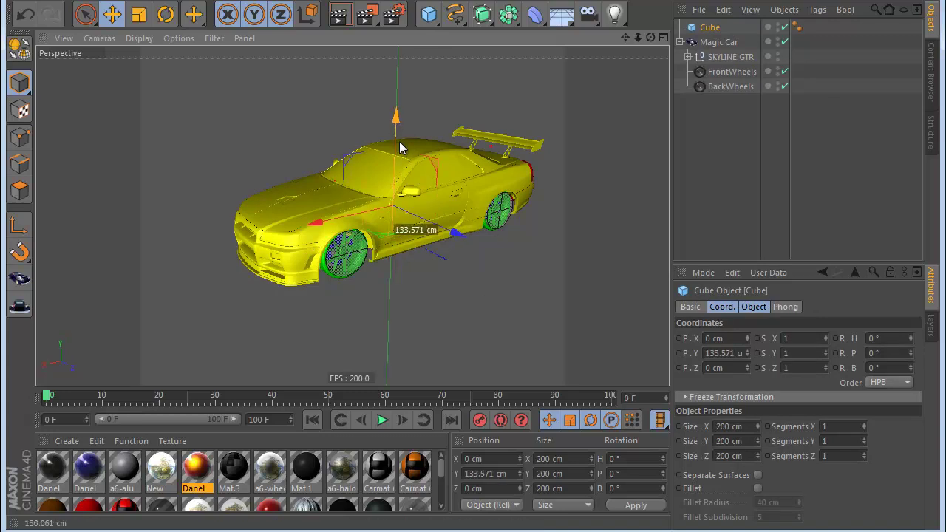
drag(375, 209, 285, 211)
drag(456, 234, 454, 236)
drag(395, 197, 395, 164)
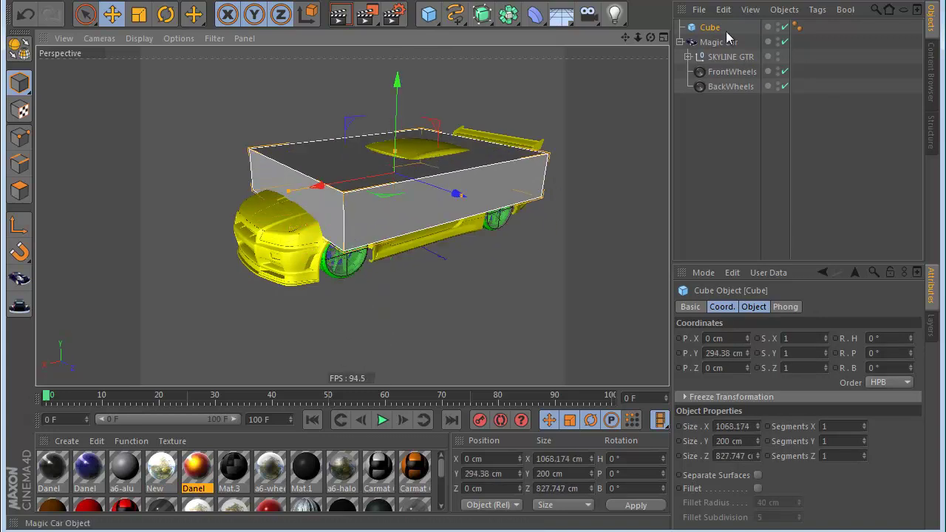
- Turn on X-Ray for the cube and enlarge it around the car to about 1502 cm long and 559 cm high
click(691, 307)
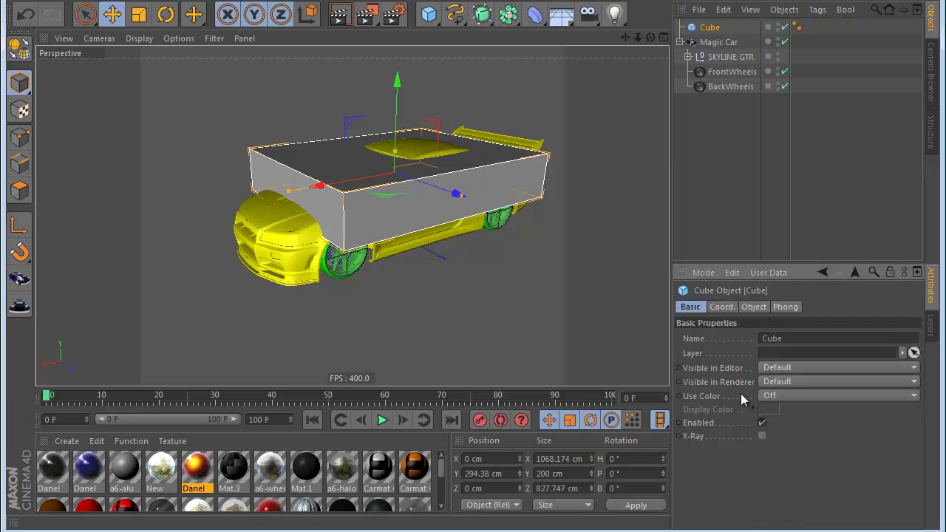
click(761, 436)
drag(399, 154, 396, 110)
drag(292, 194, 224, 211)
- Narrow the cube to about 600 cm to fit the car's width in the right view
middle_click(449, 294)
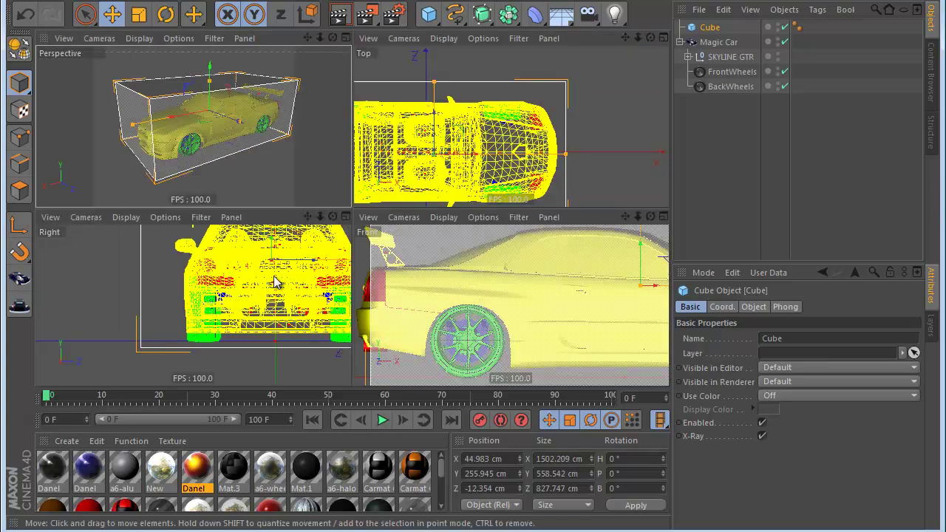
key(F3)
drag(576, 178, 535, 177)
key(F5)
- Reduce the cube's height to about 461 cm and lower it to about Y 246 cm to fit the car's side profile
middle_click(548, 258)
scroll(561, 249, down, 4)
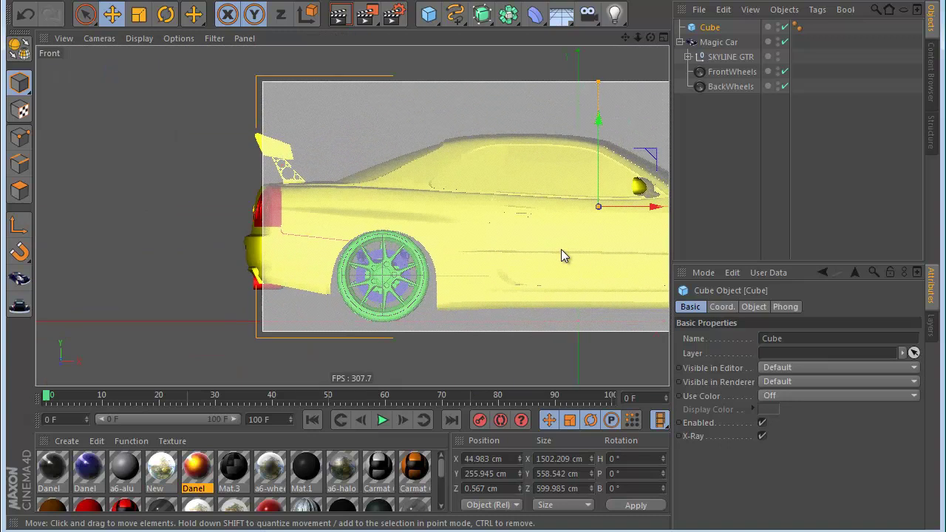
drag(586, 135, 586, 150)
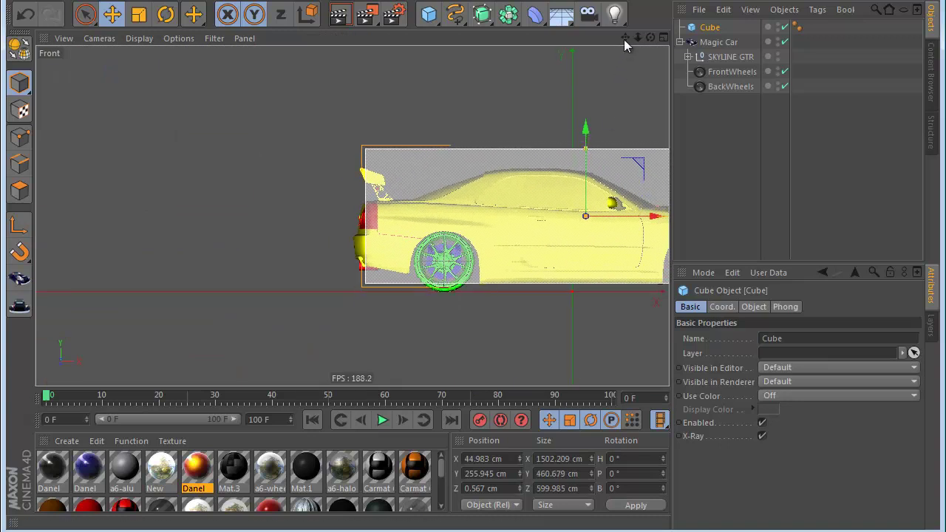
drag(625, 38, 523, 45)
drag(484, 136, 484, 139)
scroll(510, 164, down, 1)
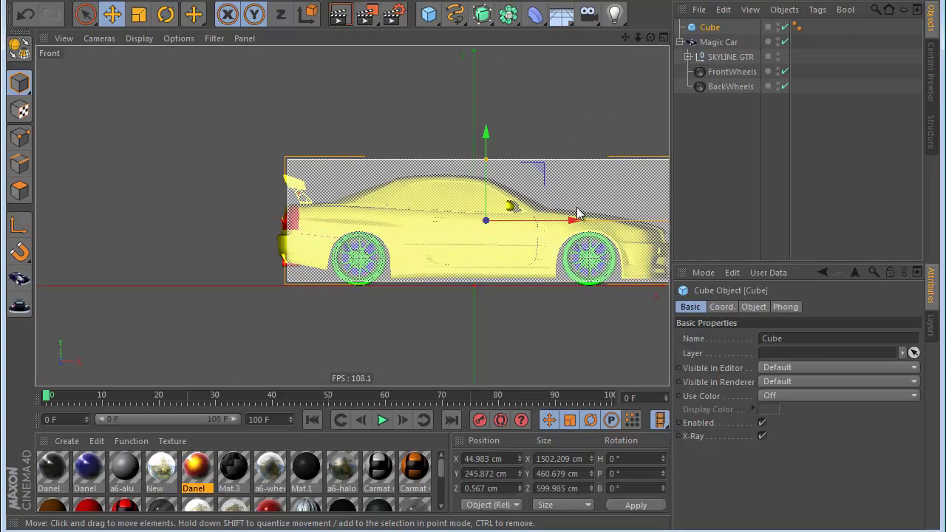
key(F5)
key(F1)
drag(649, 37, 473, 306)
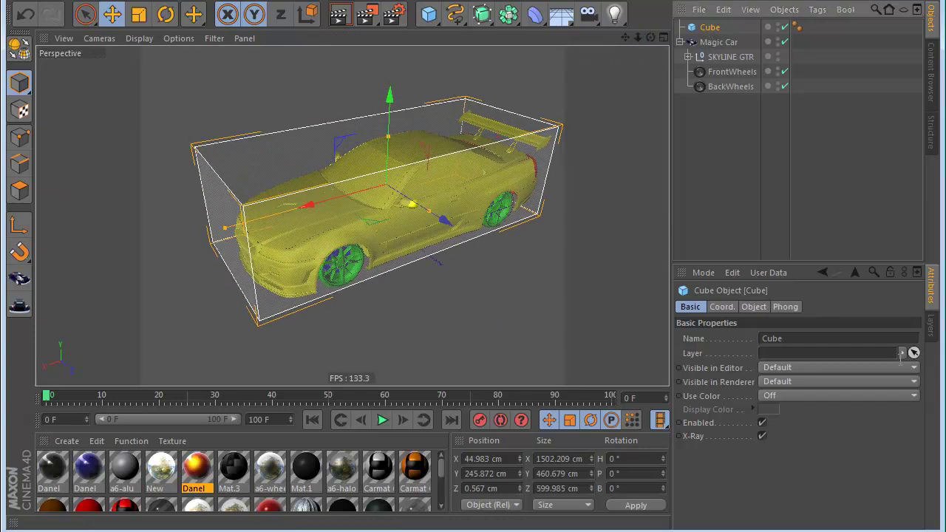
- Set the cube's X segments to 7, keeping a single segment in Y and Z
click(754, 306)
click(865, 337)
click(866, 337)
click(865, 336)
click(865, 337)
click(866, 336)
click(865, 336)
click(862, 351)
click(862, 352)
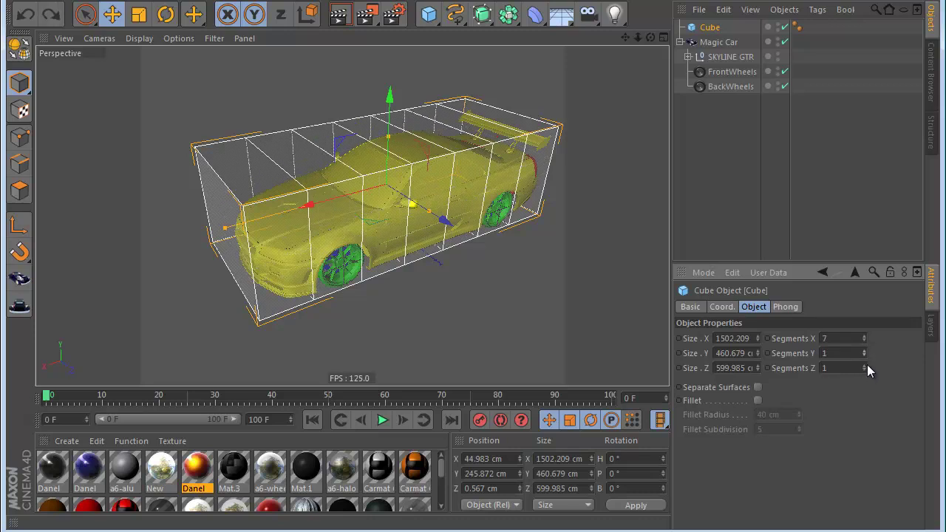
- Make the cube editable and prepare Rectangle Selection of its points in the front view
click(20, 46)
key(F5)
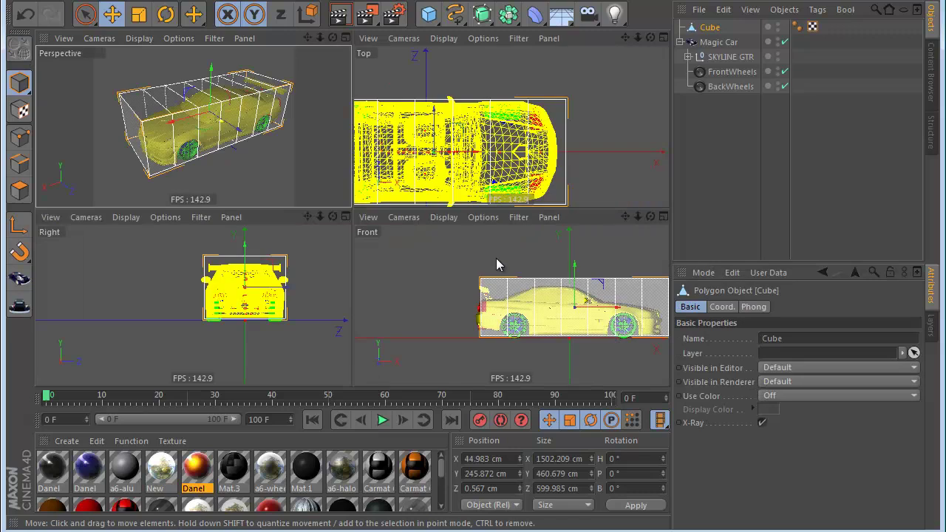
middle_click(590, 72)
middle_click(613, 56)
middle_click(549, 249)
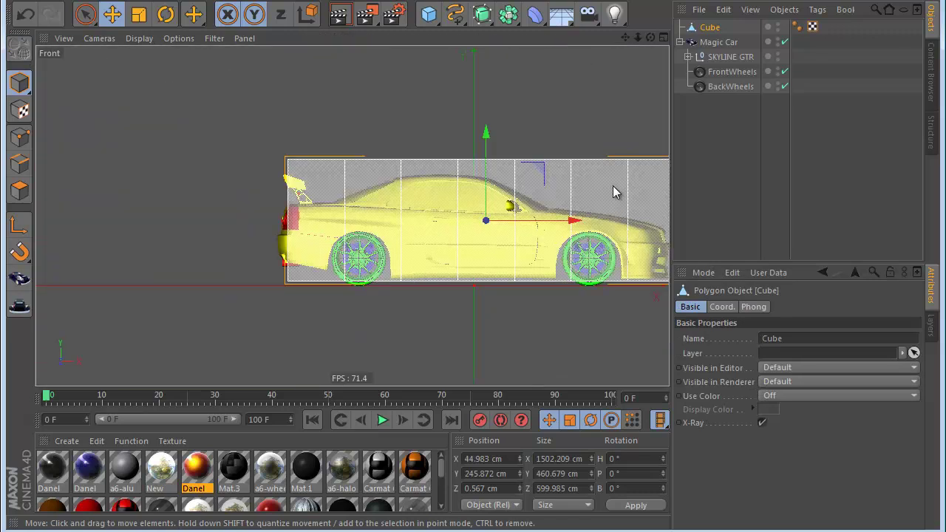
alt+middle_drag(540, 280, 438, 320)
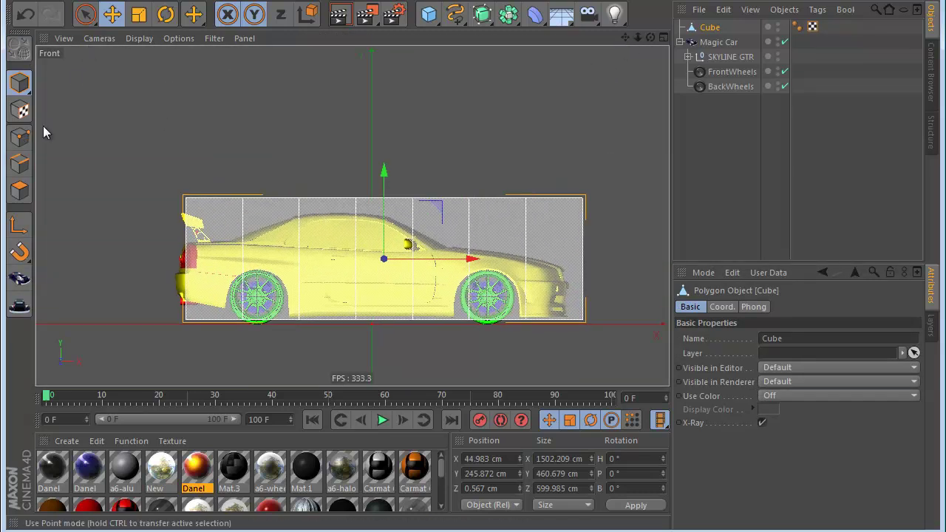
click(22, 137)
drag(85, 14, 137, 72)
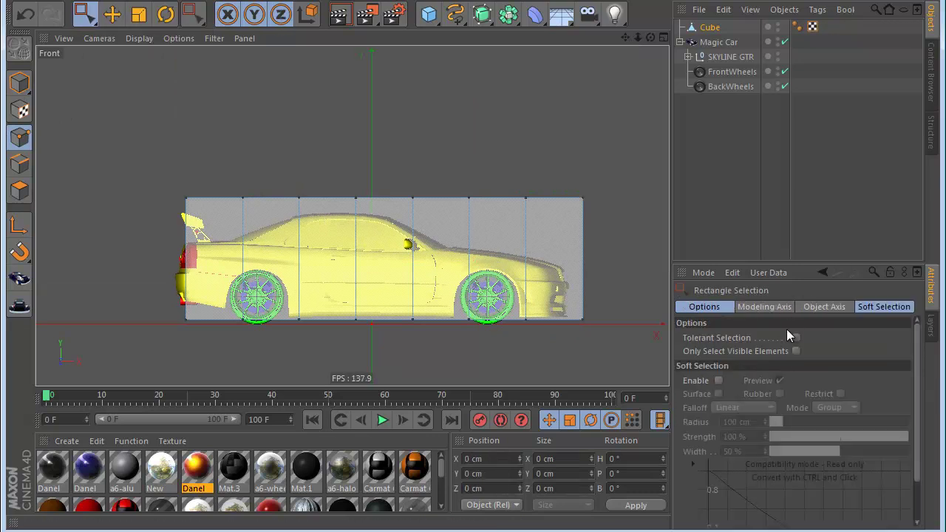
- Lower the cube's upper points behind the roof, over the roof and at the windshield to follow the car's profile
drag(285, 247, 285, 247)
drag(242, 146, 242, 189)
drag(266, 172, 370, 202)
click(295, 150)
drag(328, 150, 328, 162)
drag(405, 174, 428, 203)
drag(412, 137, 412, 156)
- Lower the cube's upper points along the hood, and pull its front end points in toward the bumper
drag(463, 176, 483, 214)
drag(469, 154, 469, 199)
drag(511, 191, 596, 215)
drag(554, 163, 554, 222)
drag(629, 312, 568, 244)
drag(632, 380, 571, 248)
drag(627, 288, 618, 294)
middle_click(314, 260)
middle_click(243, 143)
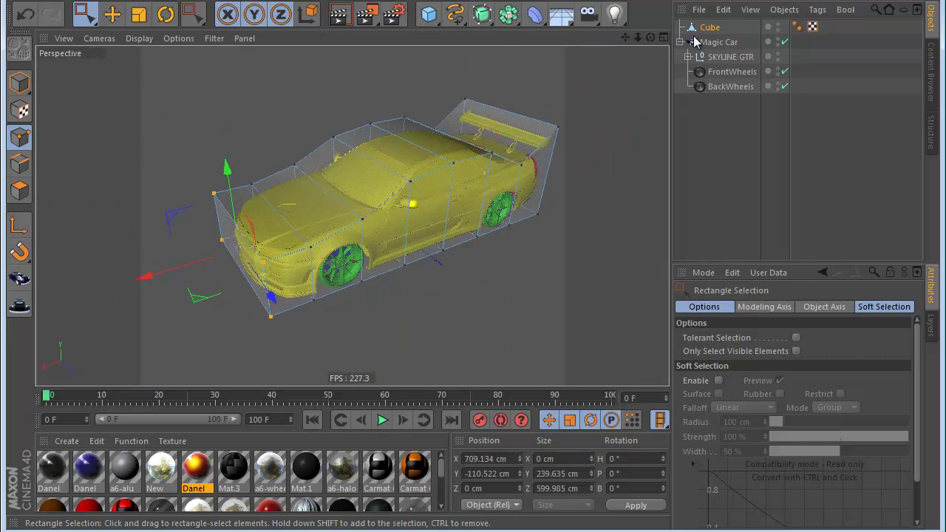
- Try the Cube as the Magic Car's Body, then clear the Body assignment
click(718, 42)
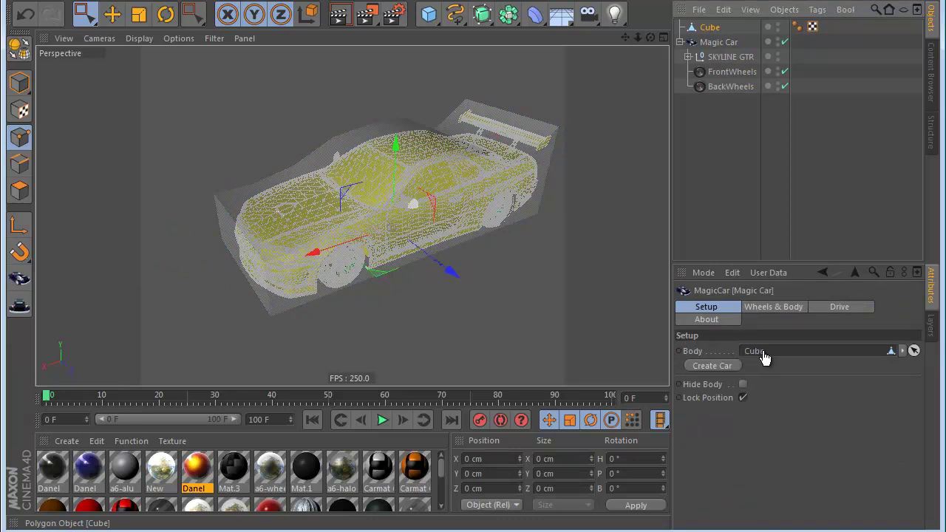
drag(762, 352, 767, 352)
click(712, 365)
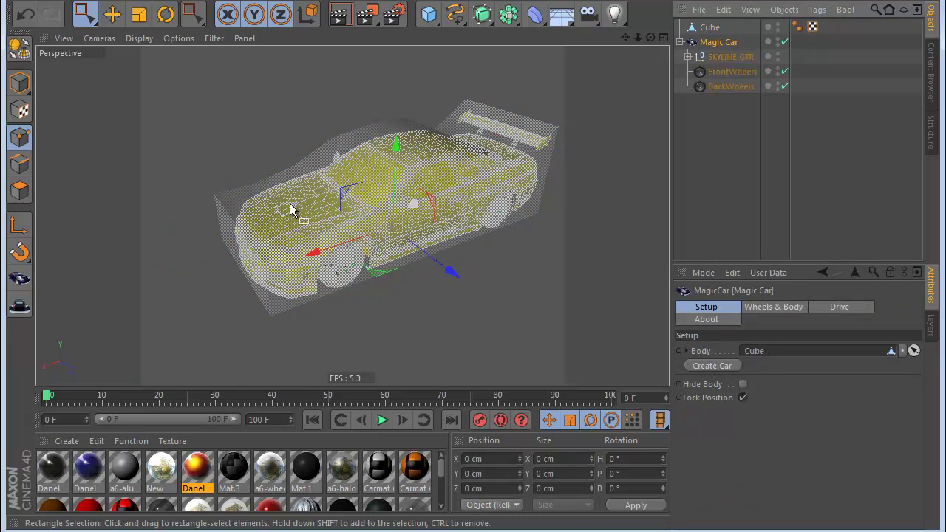
scroll(480, 306, up, 10)
scroll(472, 307, down, 10)
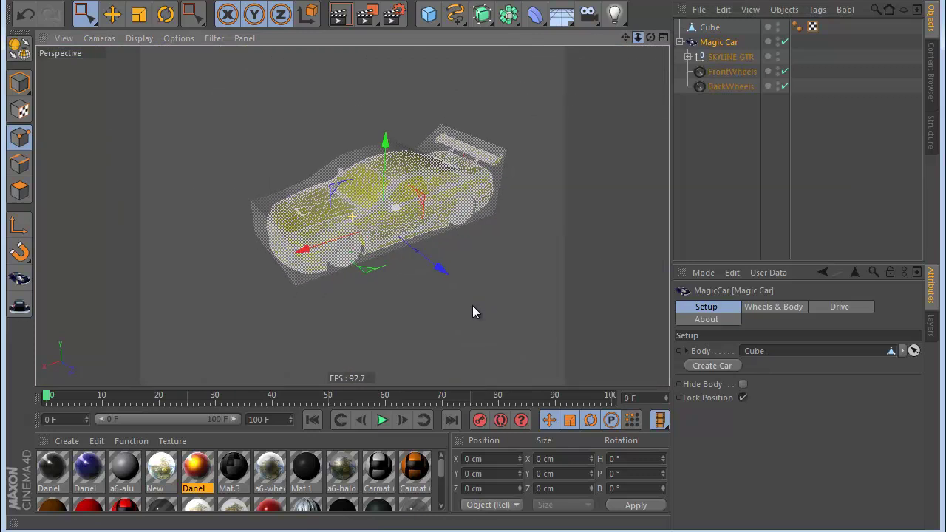
click(901, 351)
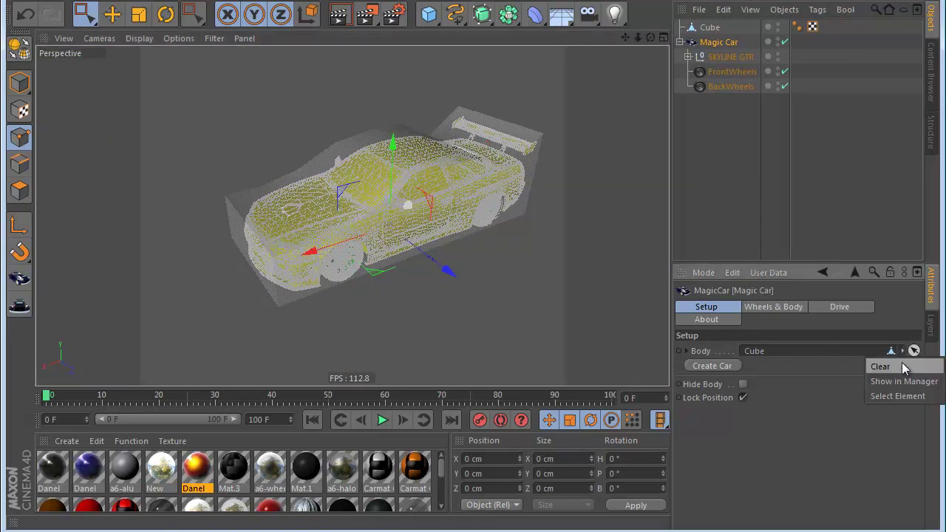
click(901, 367)
- Add a Floor object and give it a Collider Body tag
click(554, 22)
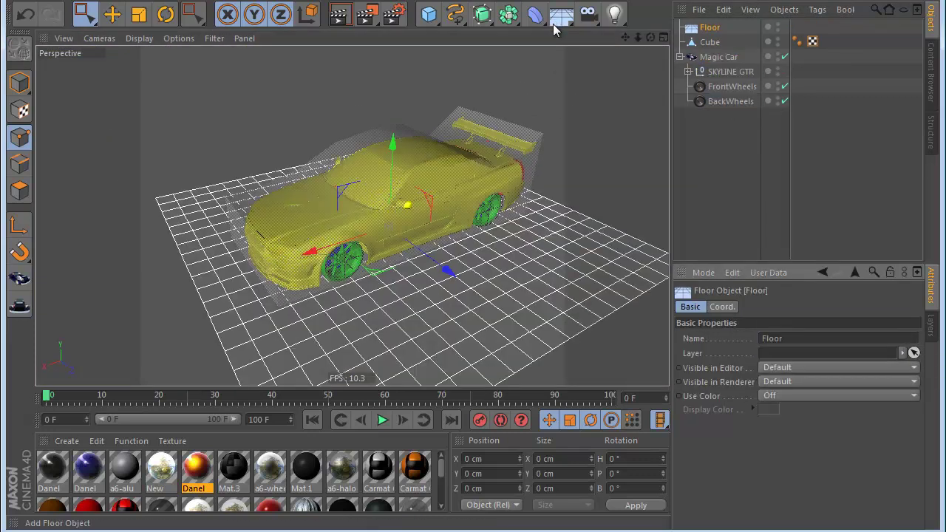
right_click(711, 28)
mouse_move(768, 142)
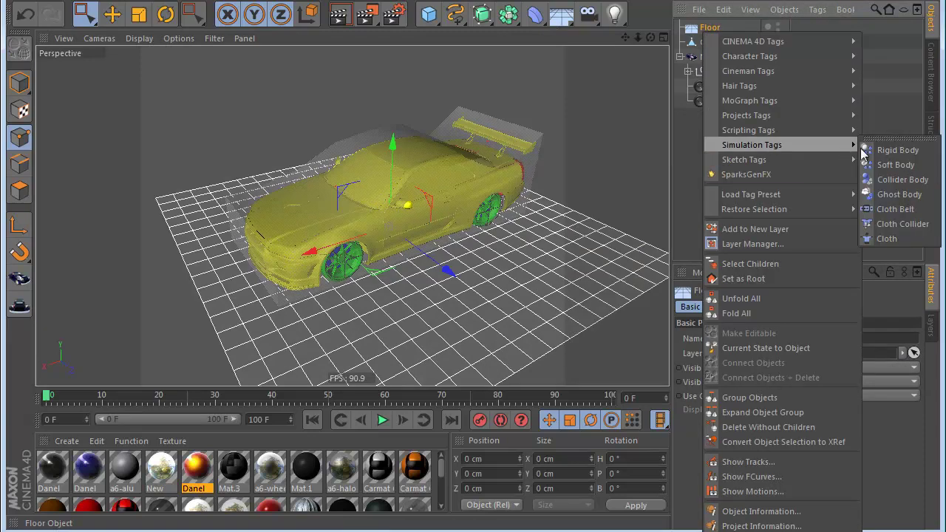
click(879, 150)
- Expand SKYLINE GTR and Vorderrad L to inspect the front wheel's parts, and select the Reifen.1 tire
scroll(596, 152, down, 3)
drag(624, 39, 375, 260)
scroll(377, 258, up, 6)
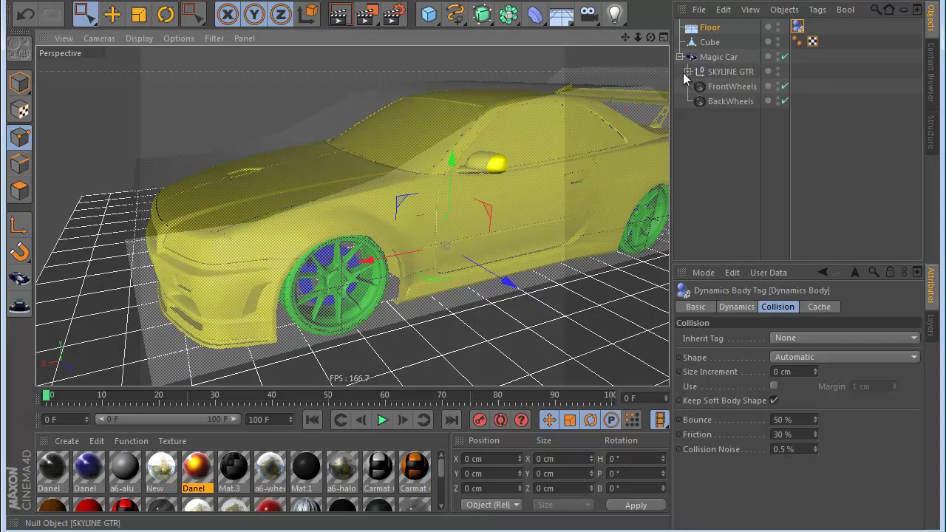
click(688, 72)
scroll(731, 104, down, 1)
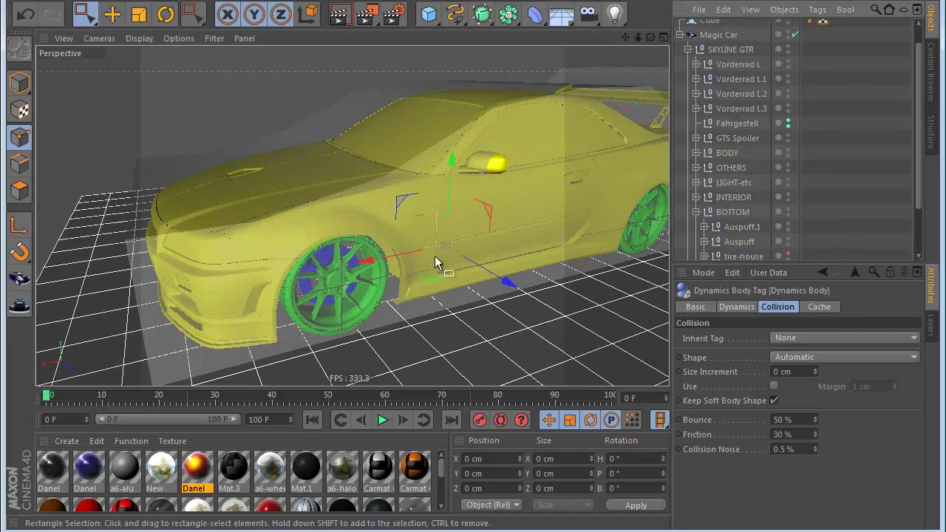
click(694, 64)
click(719, 79)
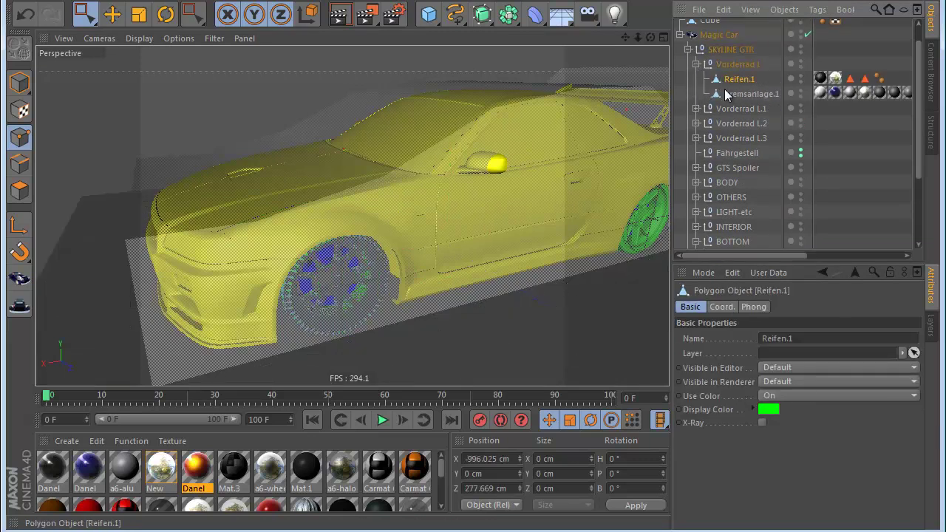
- In Model mode, move the Reifen.1 tire and the Bremsanlage.1 brake of Vorderrad L outward along X, away from the car
click(16, 84)
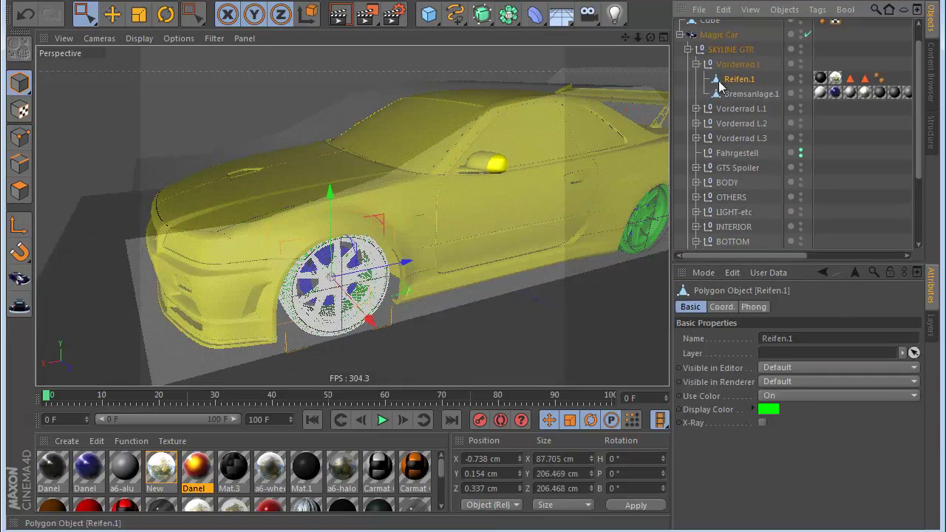
drag(370, 320, 434, 371)
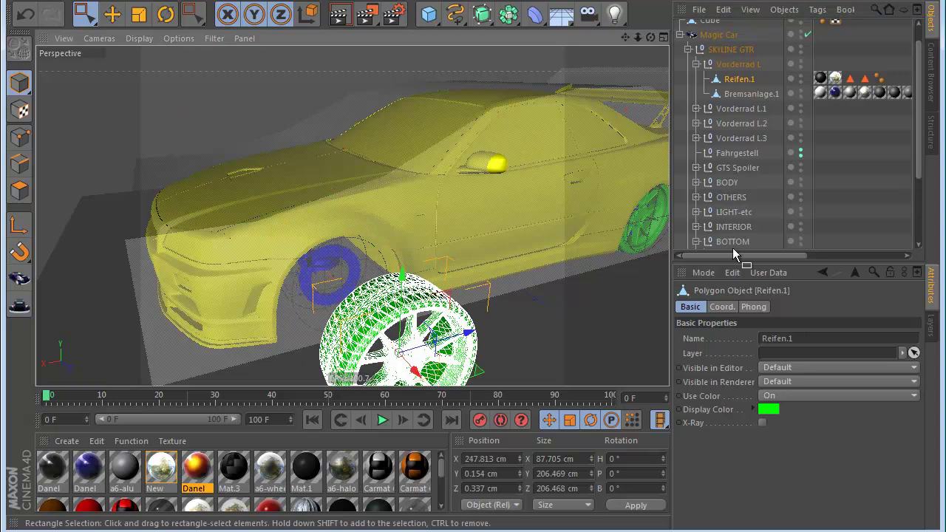
click(734, 94)
drag(374, 326, 472, 306)
scroll(376, 300, down, 2)
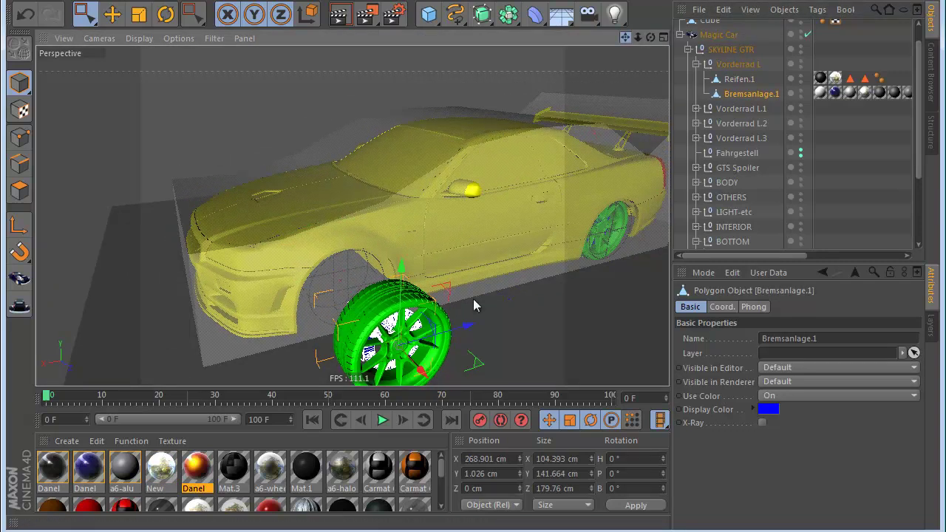
alt+middle_drag(473, 305, 377, 244)
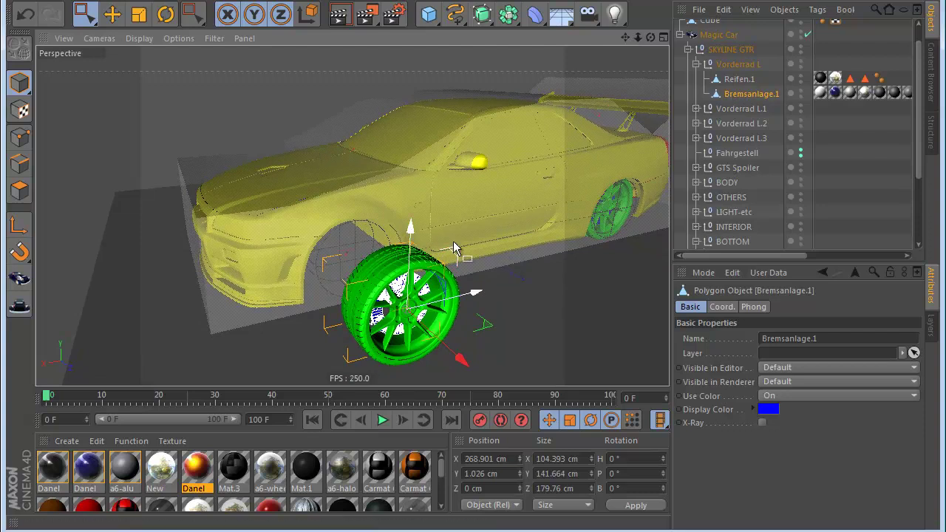
- Undo the outward moves of the front wheel's tire and brake
key(ctrl+z)
key(ctrl+z)
key(z)
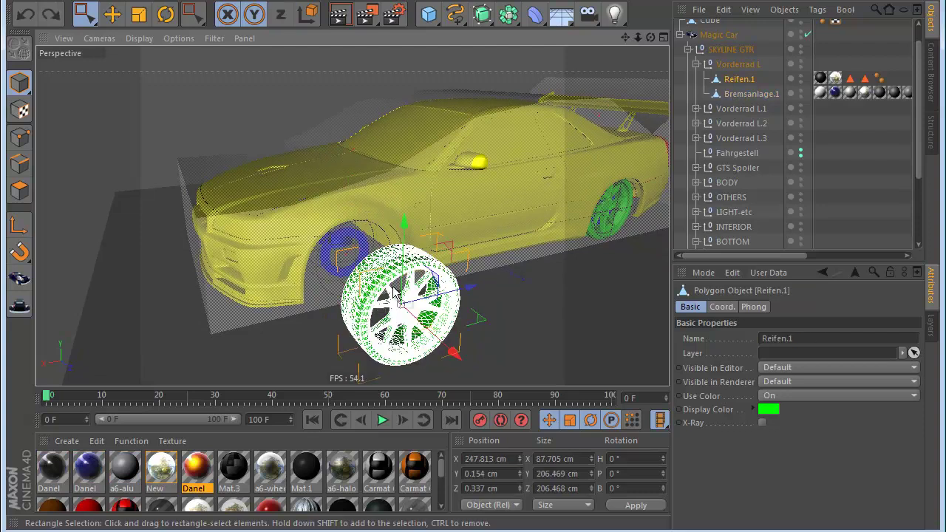
key(ctrl+z)
- Expand Vorderrad L.2, Vorderrad L.3 and the BODY group to examine how the wheel and body parts are organized
click(696, 124)
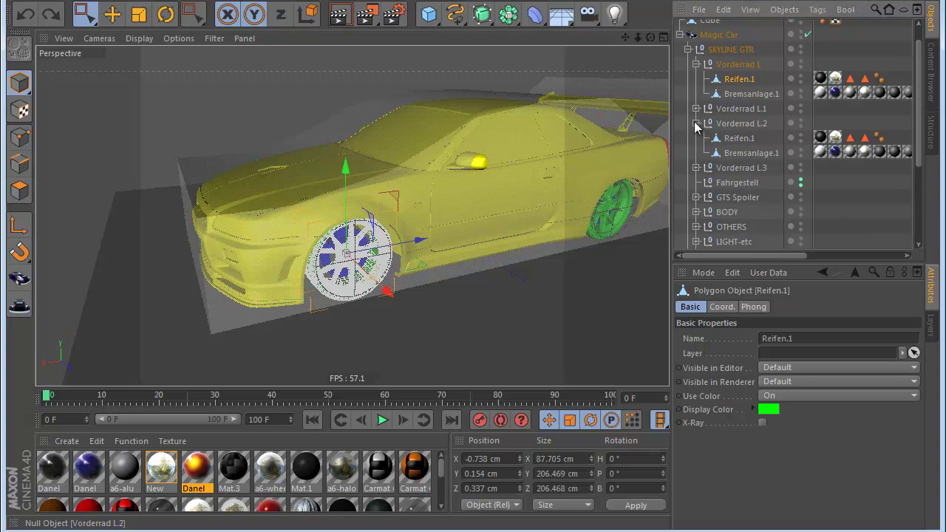
click(695, 127)
click(696, 168)
click(696, 170)
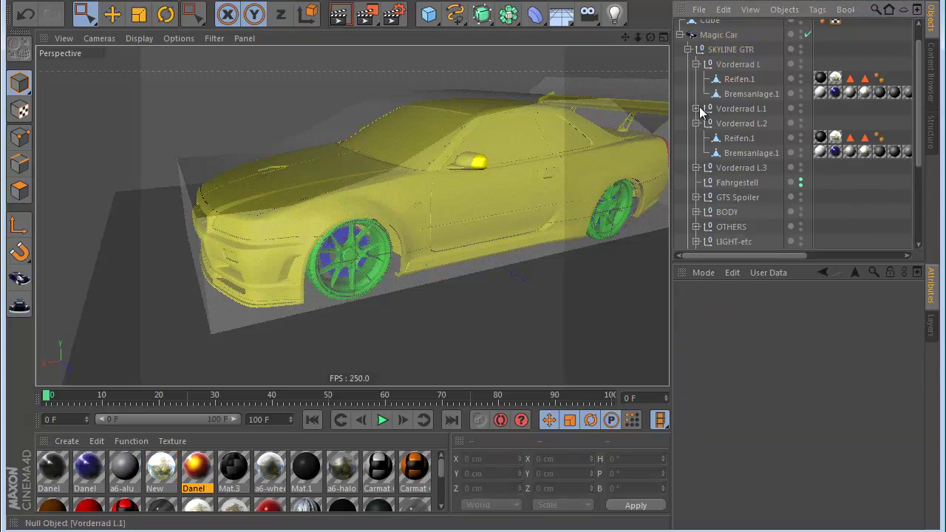
scroll(702, 133, down, 3)
click(695, 124)
click(722, 132)
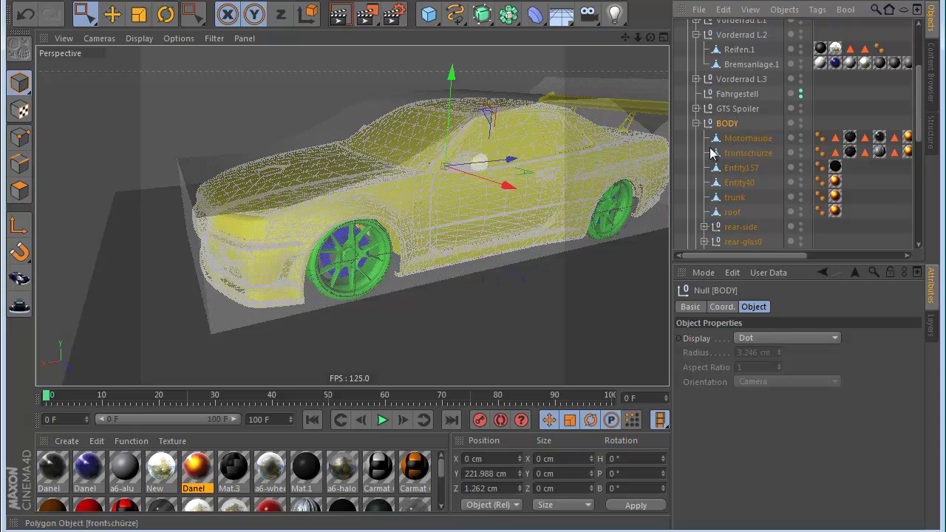
click(696, 123)
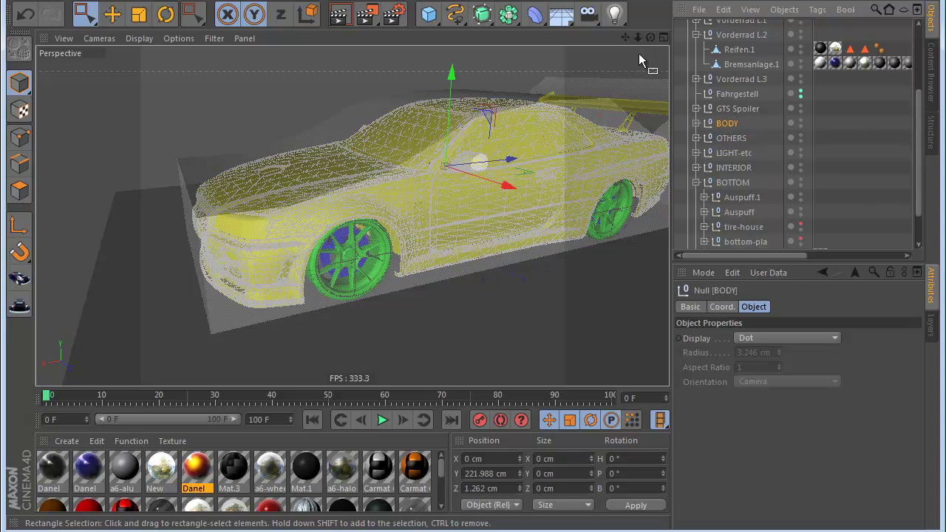
- Select the Reifen.1 tire in Vorderrad L.2 to check which wheel it belongs to
alt+middle_drag(473, 311, 486, 359)
click(733, 54)
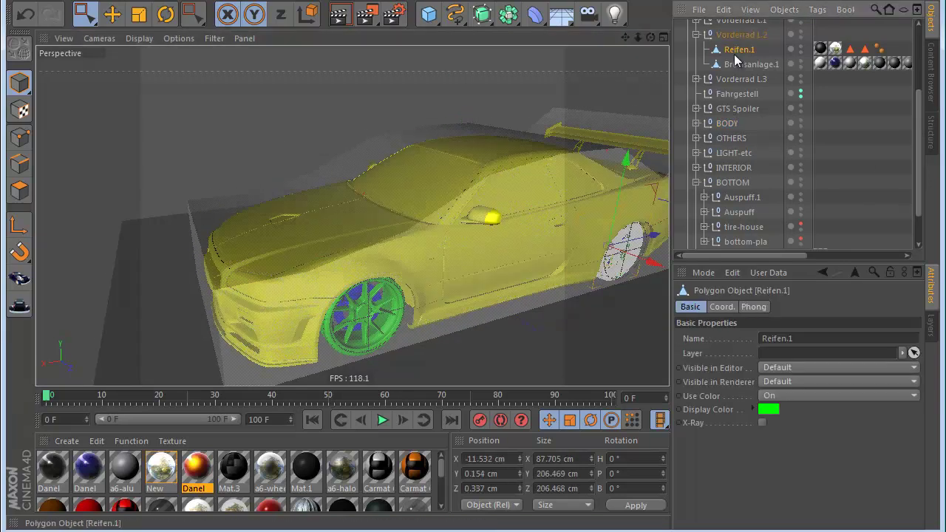
drag(625, 37, 617, 4)
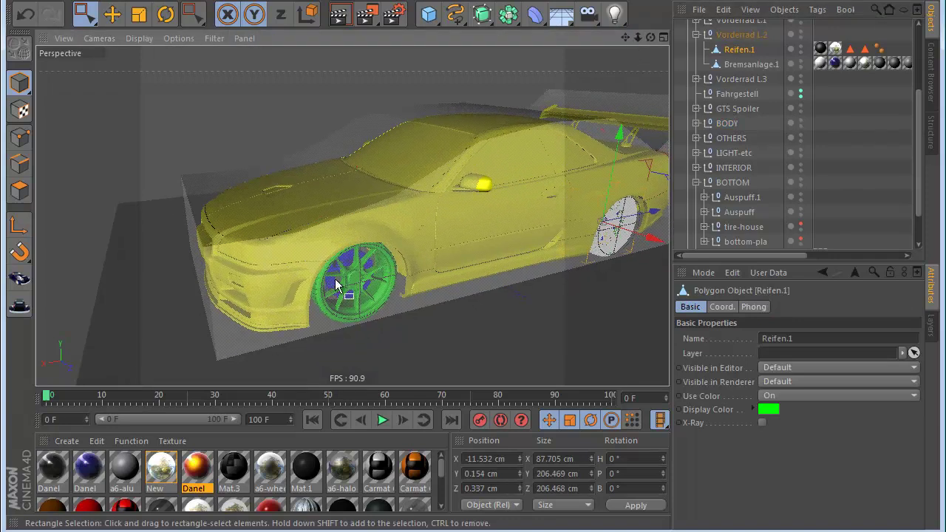
scroll(452, 212, down, 3)
scroll(711, 48, up, 3)
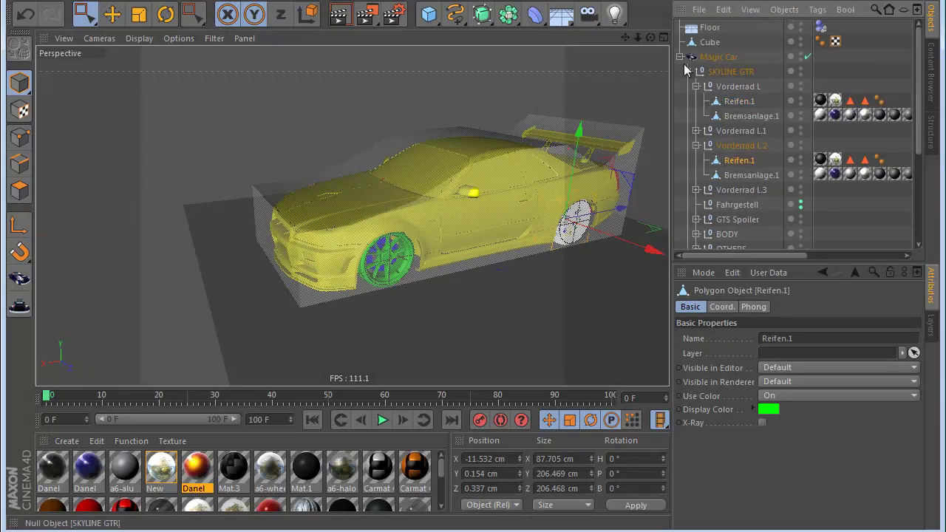
- Create the car from the Magic Car object with the Body link left empty, and hide the Cube
click(680, 57)
click(710, 57)
drag(625, 37, 601, 70)
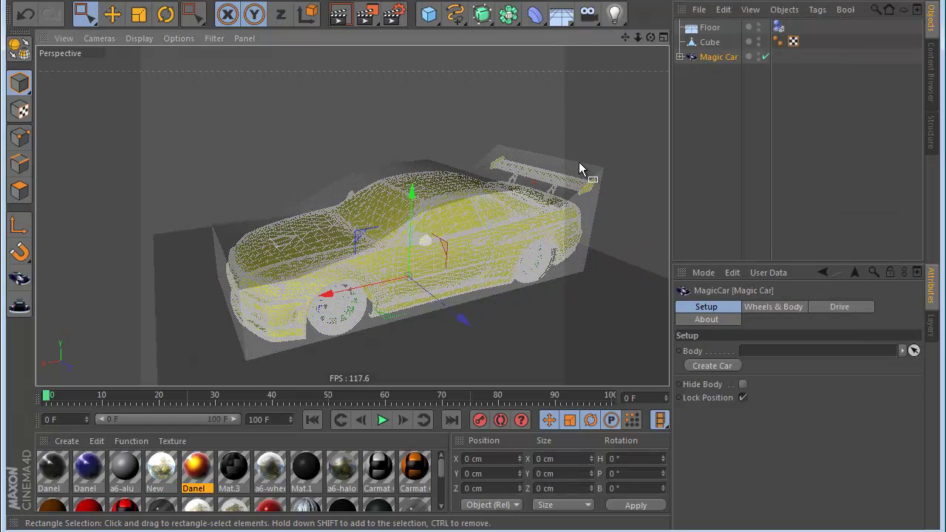
scroll(579, 162, down, 1)
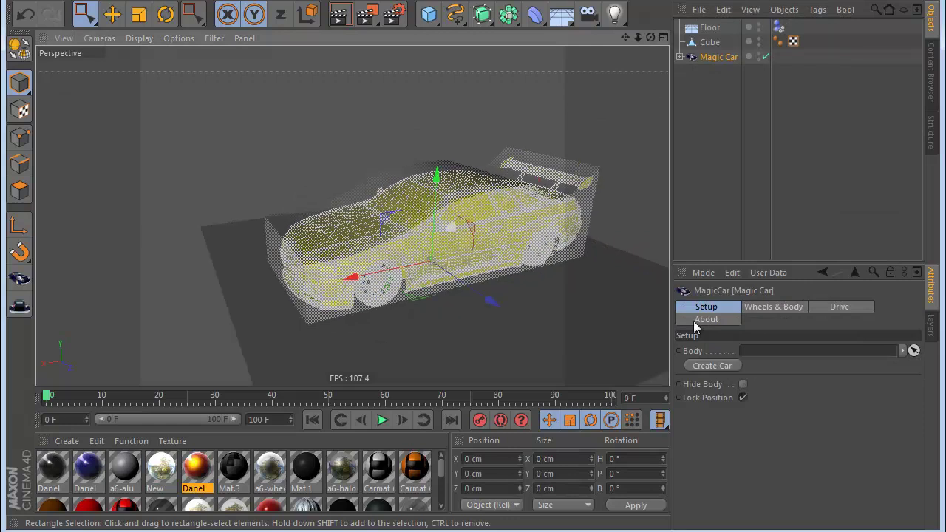
click(713, 365)
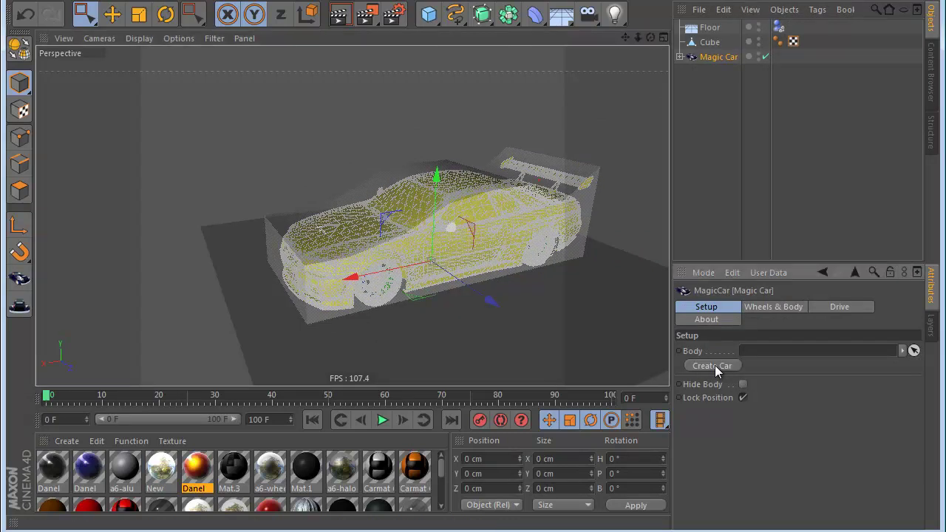
click(758, 41)
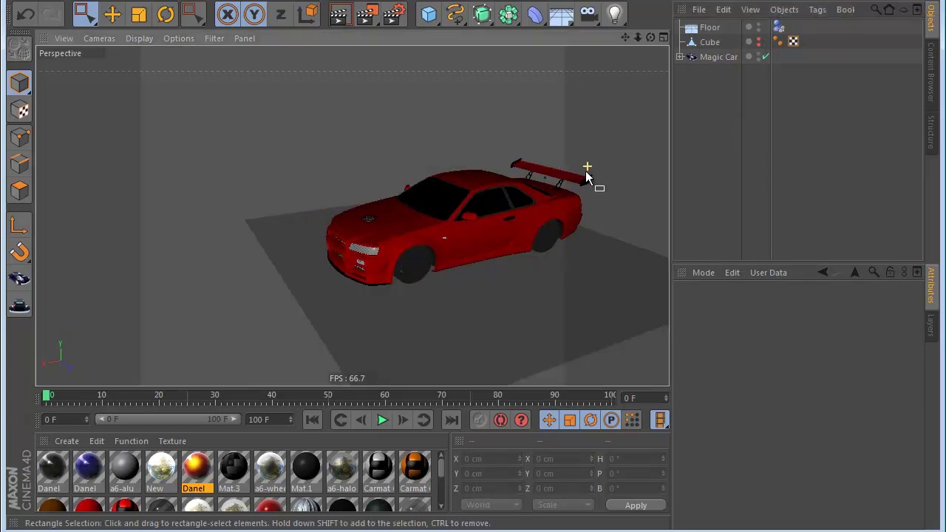
- Play the simulation while raising the Floor to Y 78.584 cm under the car, and return to the start frame
click(382, 419)
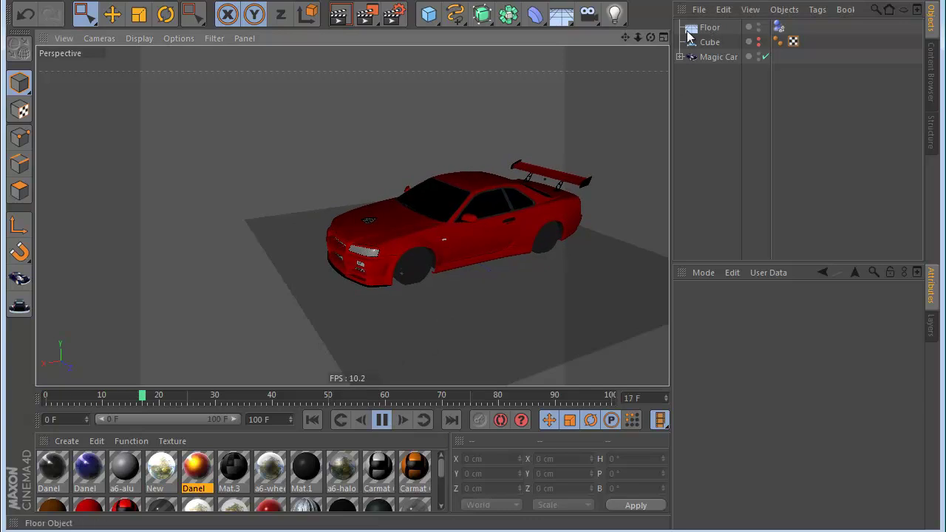
click(687, 31)
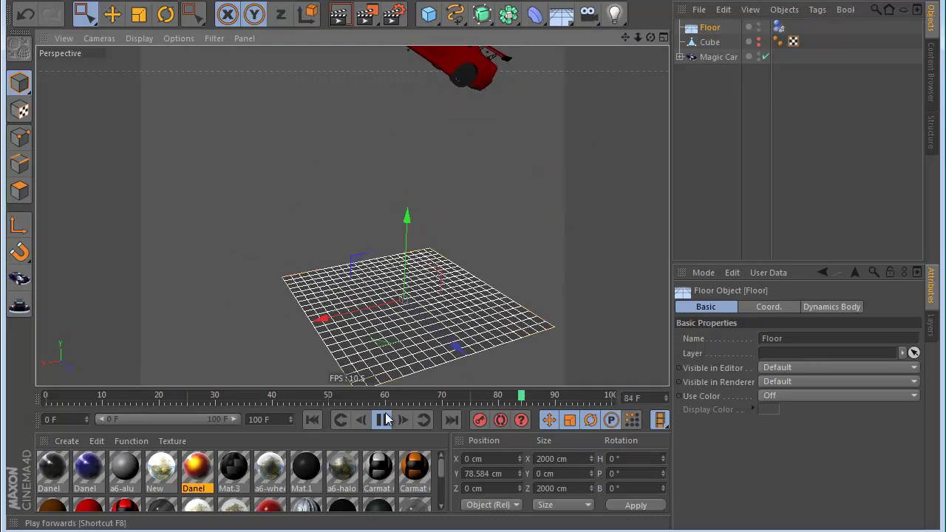
click(382, 419)
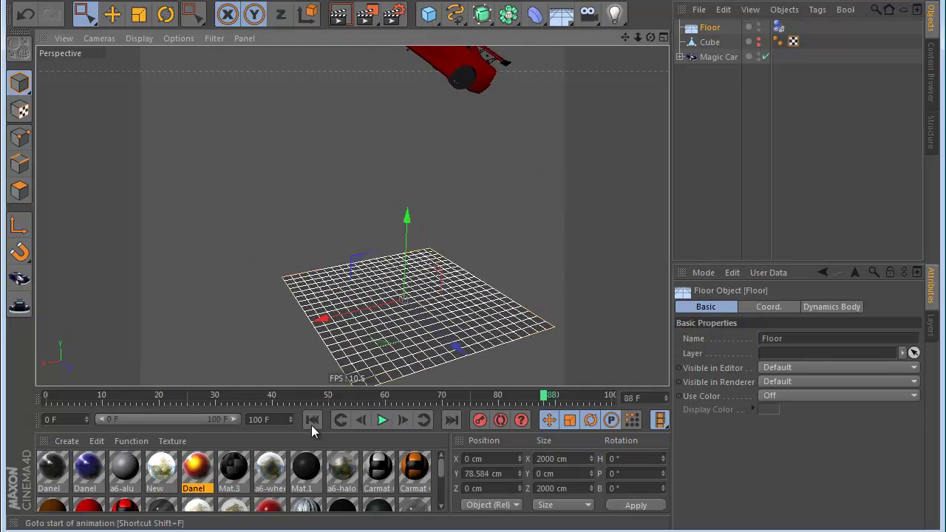
click(312, 419)
- Preview the car with an interactive render region, enlarged to enclose the whole car including the rear spoiler and wheels
scroll(367, 233, up, 4)
drag(625, 37, 475, 303)
mouse_move(373, 37)
mouse_down()
mouse_move(414, 179)
mouse_move(449, 213)
mouse_up()
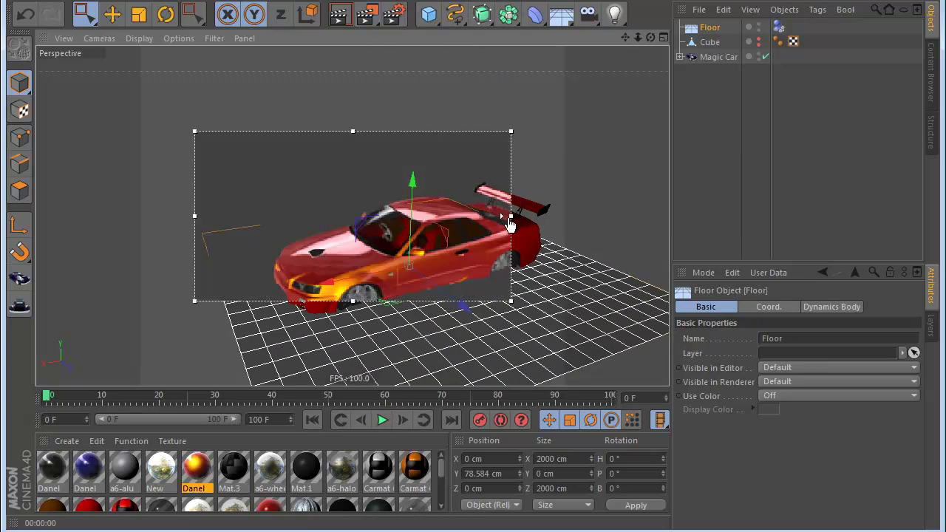
drag(512, 202, 569, 202)
drag(382, 300, 382, 364)
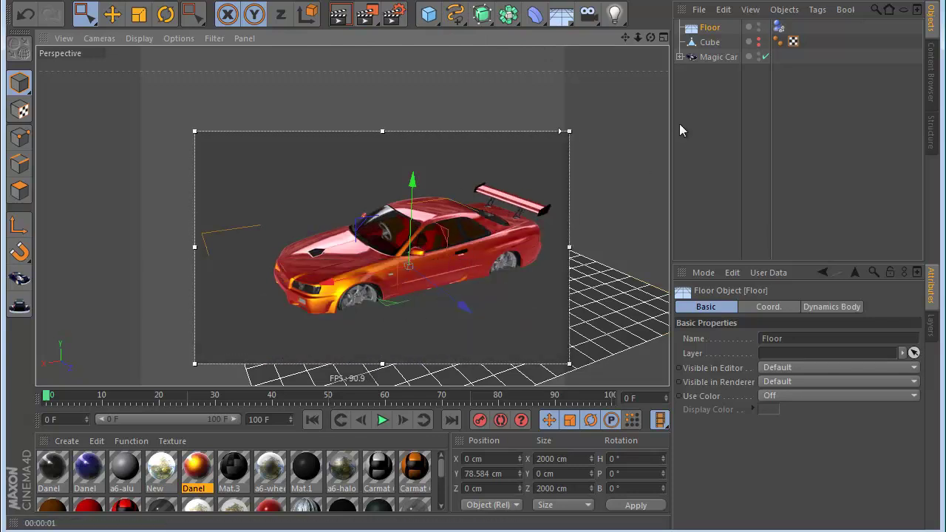
- Lower the Floor to Y -46.778 cm below the wheels, and turn off the interactive render region
drag(414, 198, 415, 217)
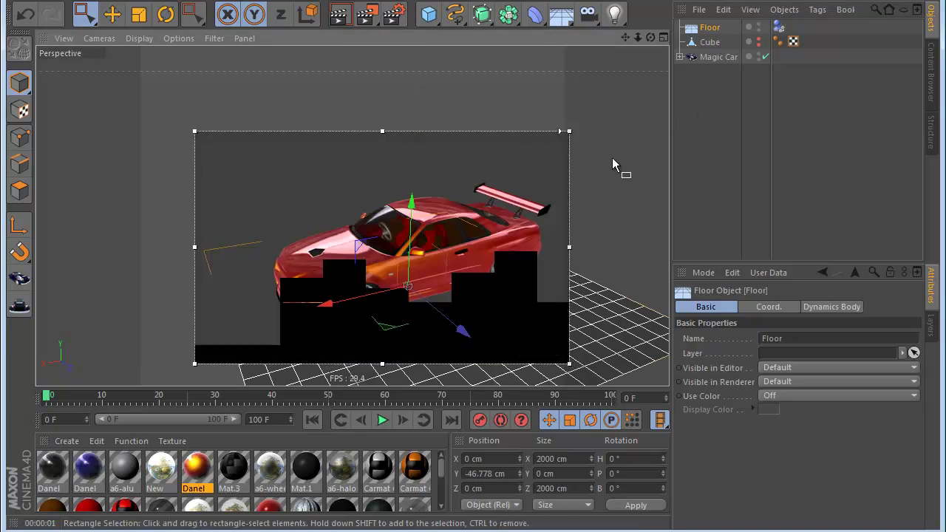
click(743, 96)
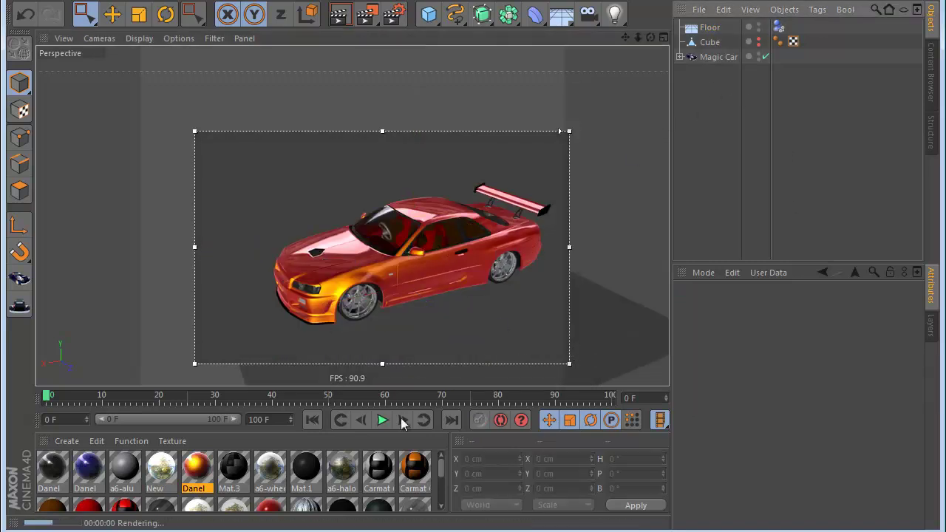
click(378, 28)
click(443, 211)
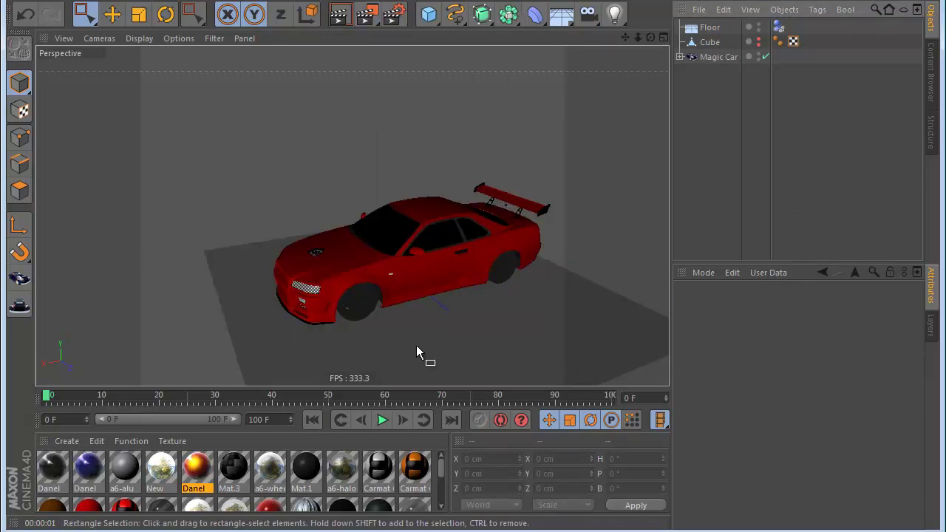
- Play the simulation to check how the car settles on the lowered Floor, and return to the start frame
click(378, 420)
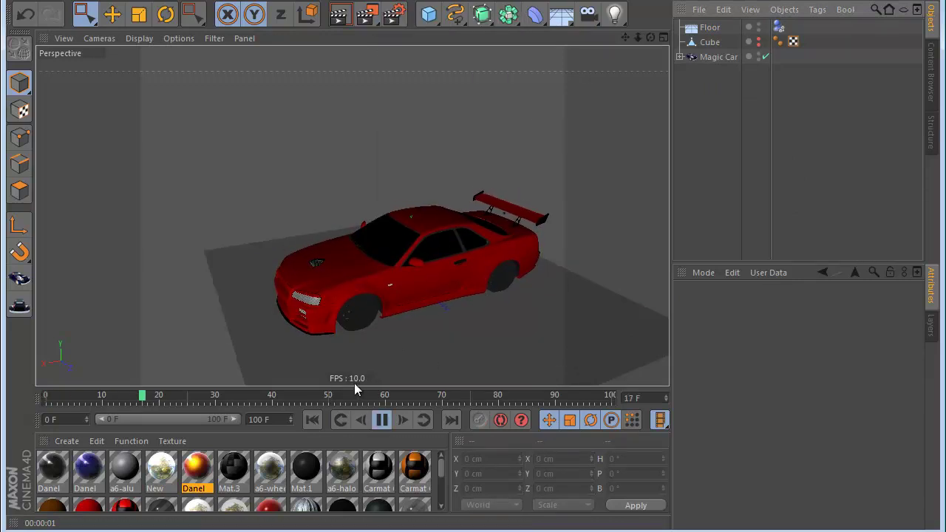
click(381, 419)
click(313, 420)
- Undo the recent Floor height changes
click(718, 59)
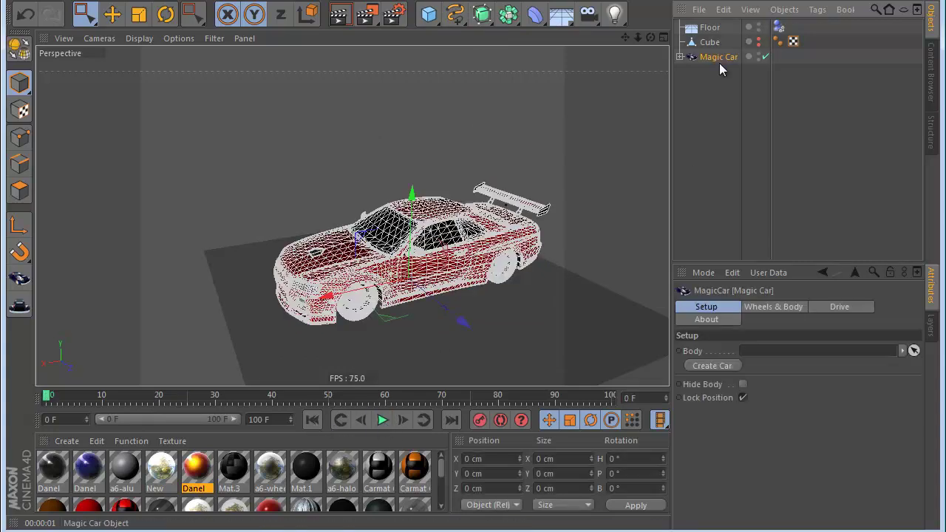
click(27, 24)
click(28, 24)
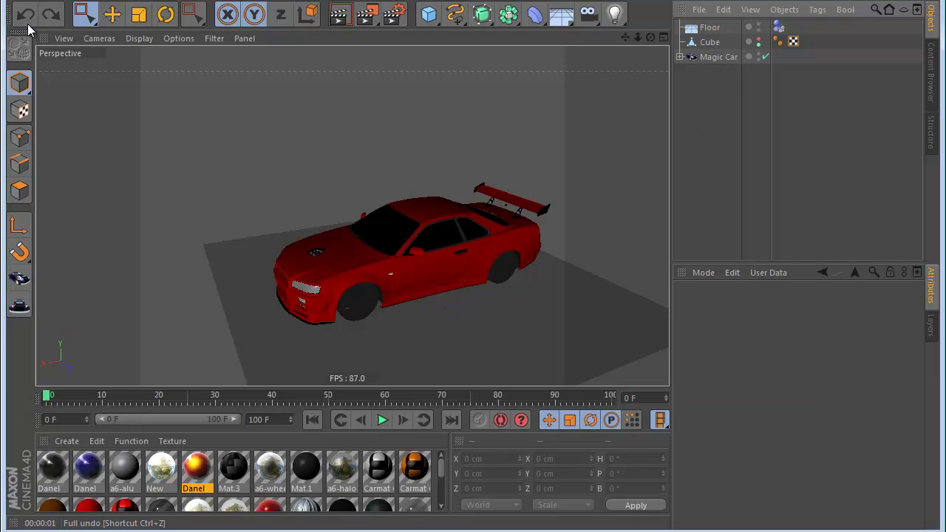
- Expand Magic Car, its Body and FrontWheels to examine the generated hierarchy and wheel pivots
click(678, 57)
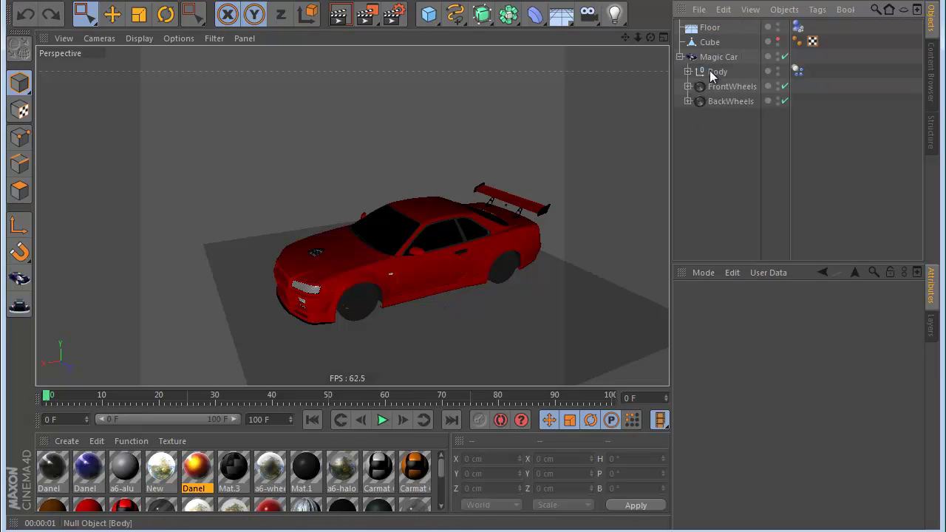
click(714, 58)
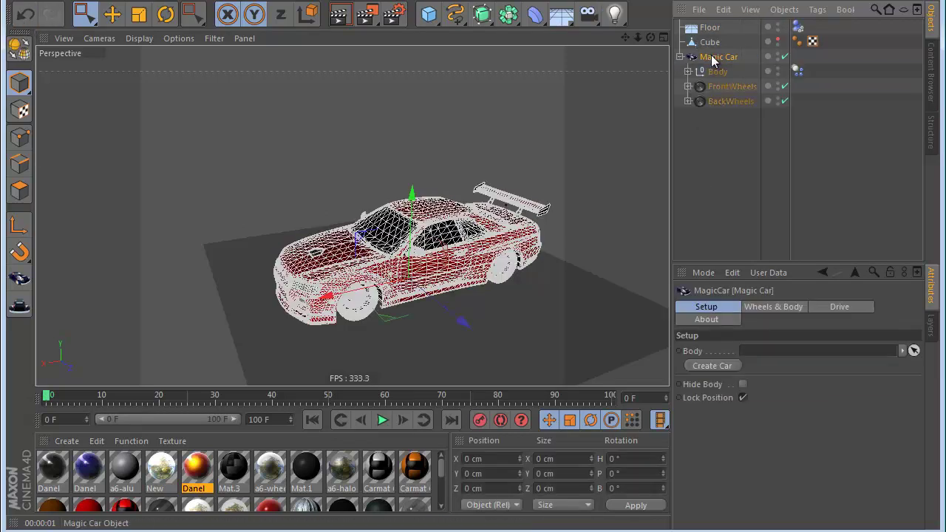
click(686, 72)
click(686, 72)
click(689, 87)
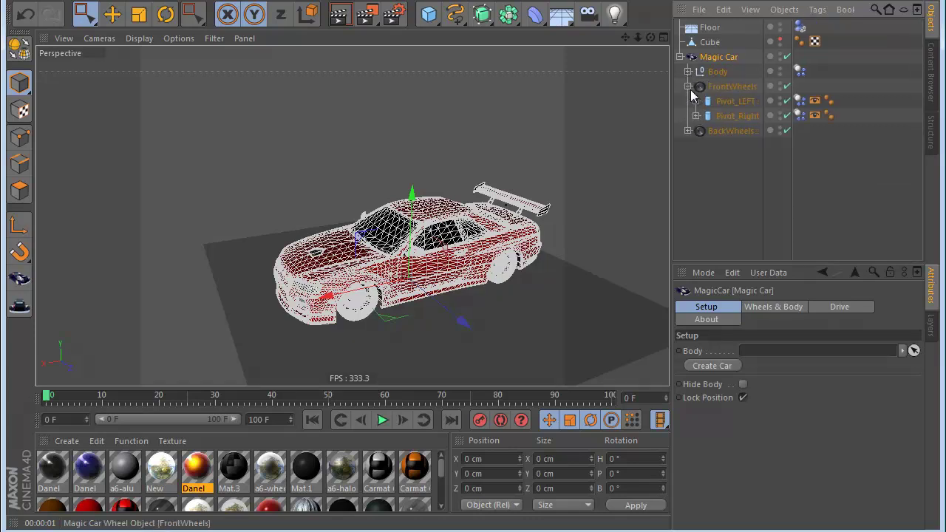
click(688, 86)
- Undo hiding the Cube and creating the car without a body
click(26, 14)
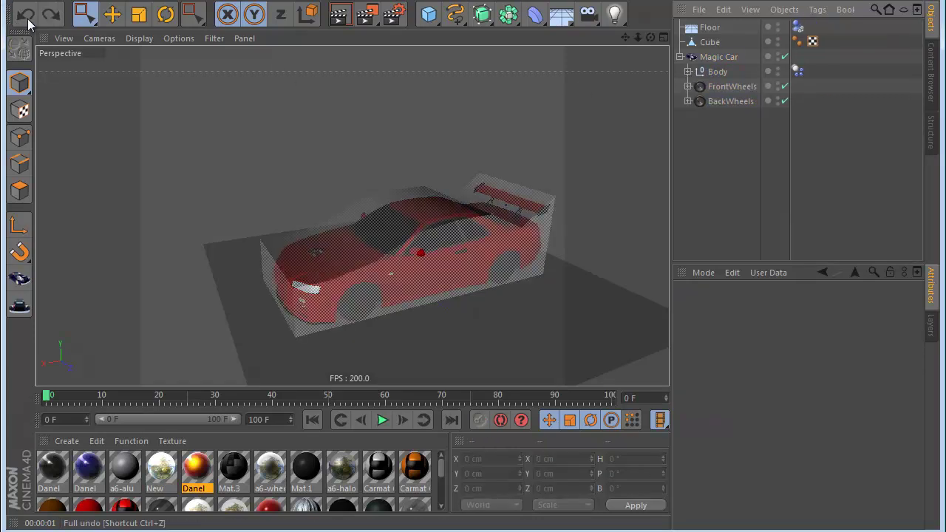
click(27, 23)
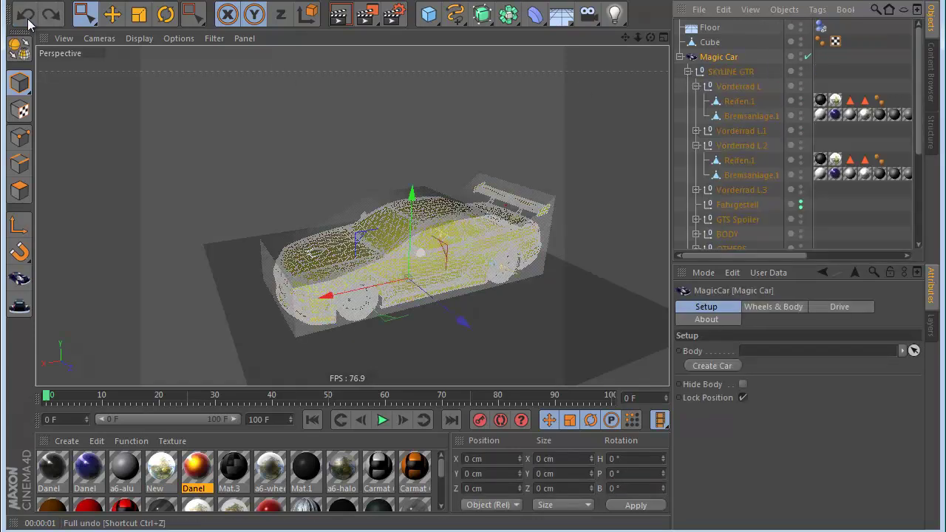
- Assign the Cube as the Magic Car's Body, and create the car
click(688, 72)
click(714, 120)
click(715, 57)
drag(709, 42, 751, 354)
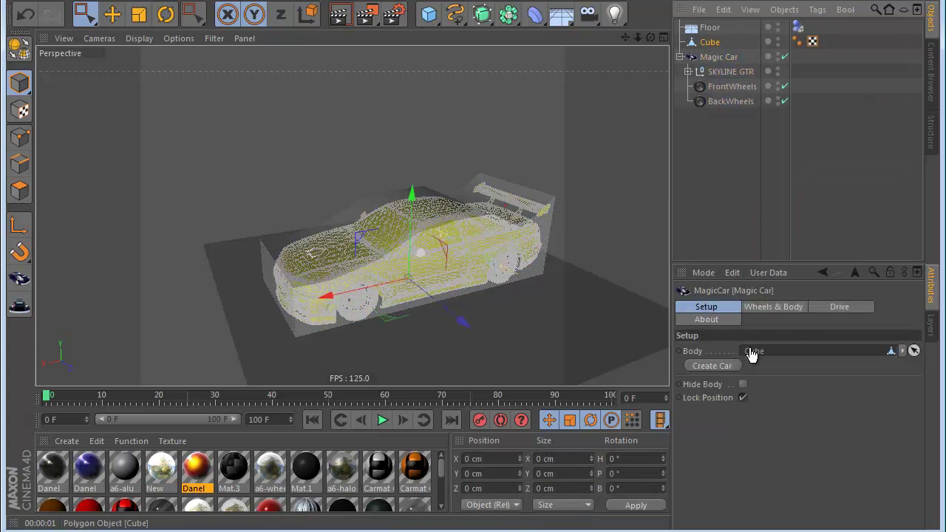
click(708, 367)
click(722, 234)
- Play the simulation, view the Magic Car's Drive settings, and inspect the car and its wheels up close
click(384, 421)
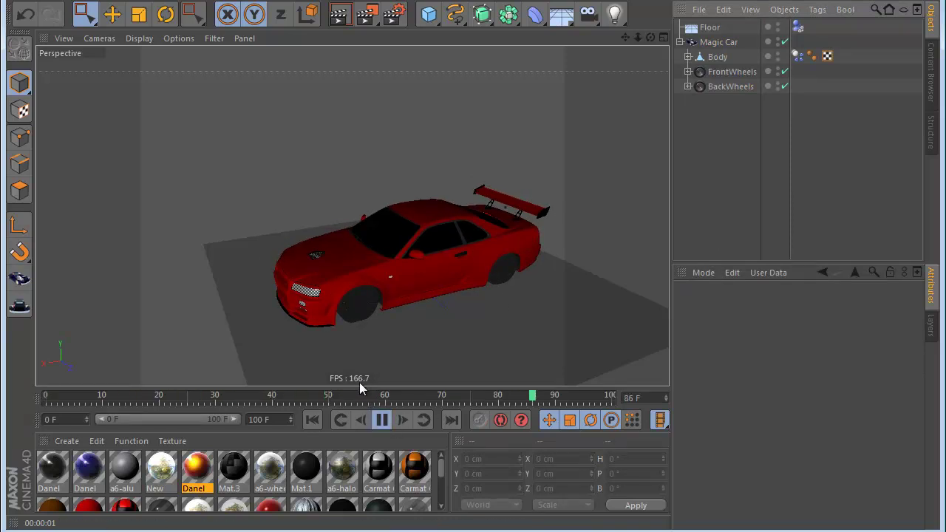
click(733, 42)
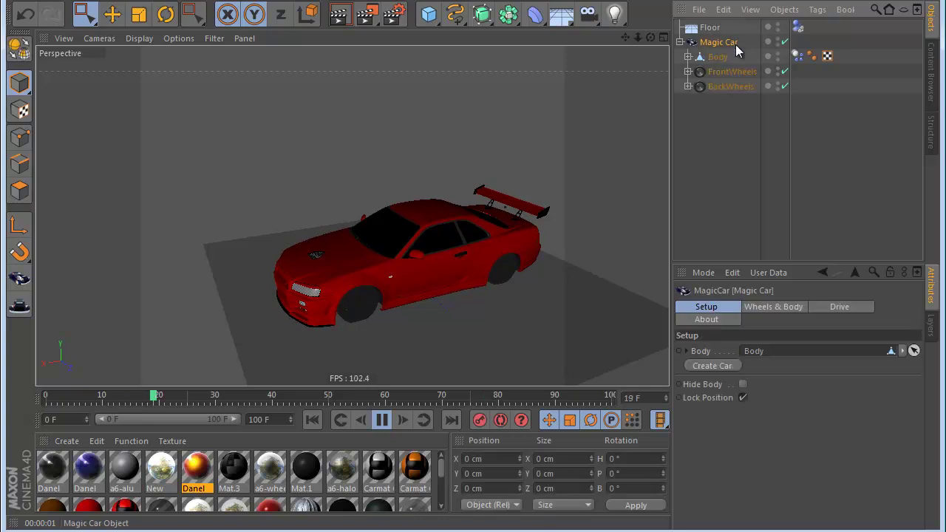
click(828, 307)
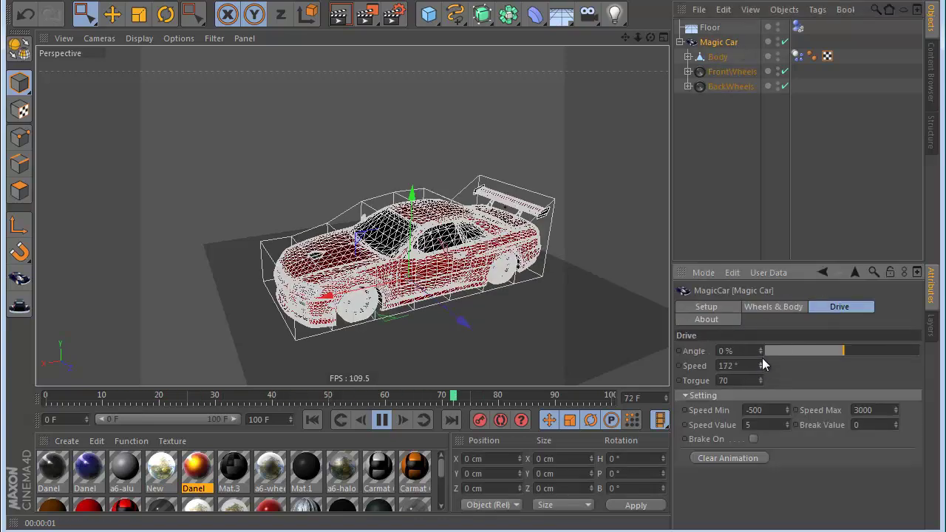
click(716, 206)
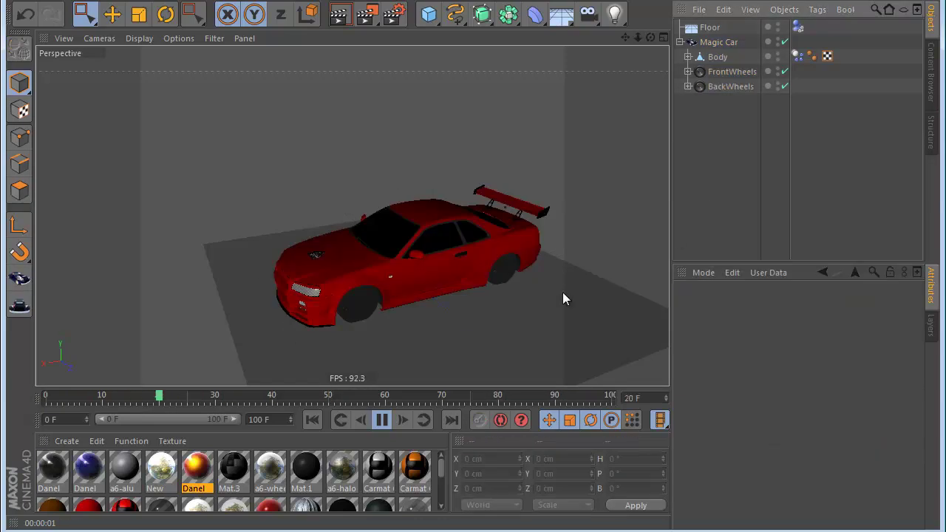
scroll(405, 317, up, 2)
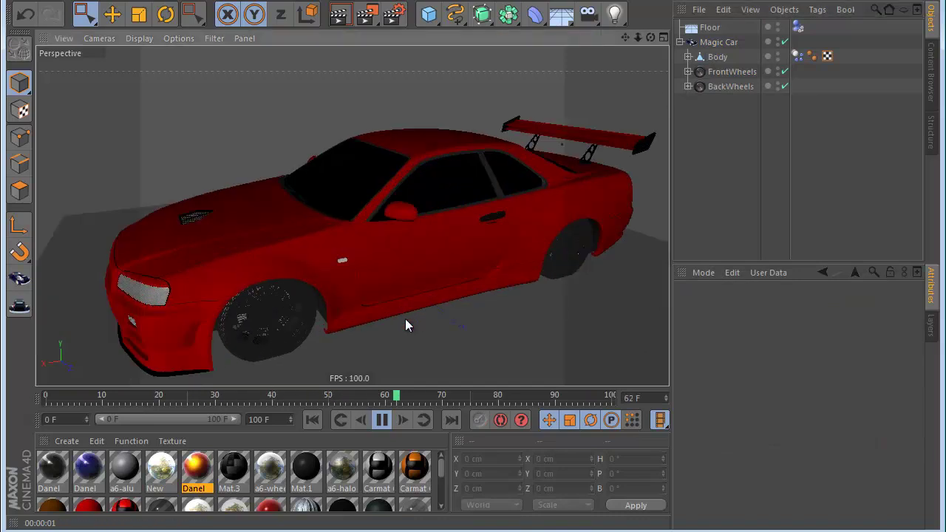
scroll(405, 314, down, 1)
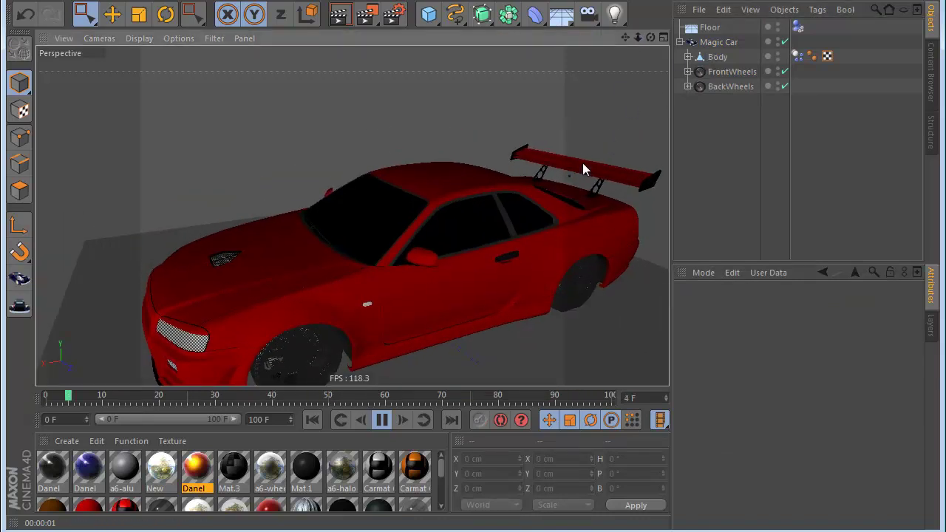
- Expand the Magic Car's front and back suspension settings, and set the front suspension position to -9 cm
click(352, 305)
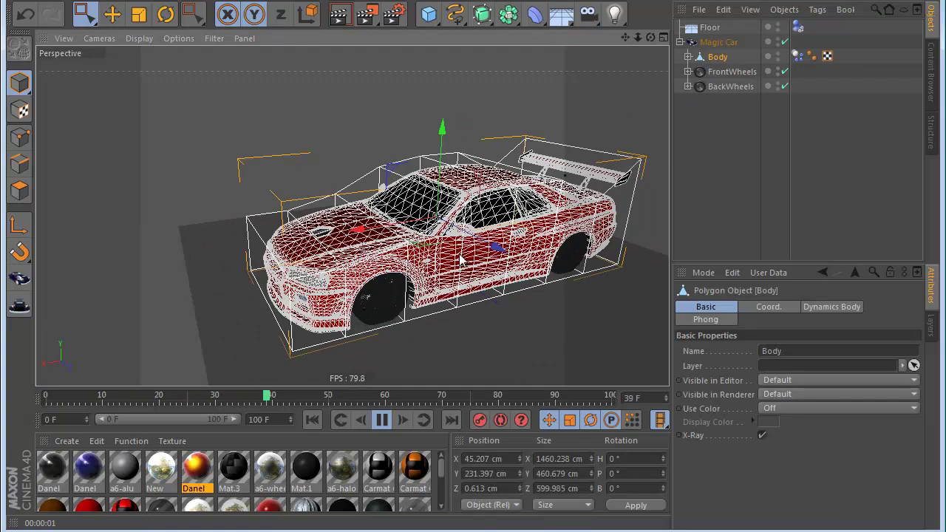
click(720, 43)
click(773, 306)
click(745, 364)
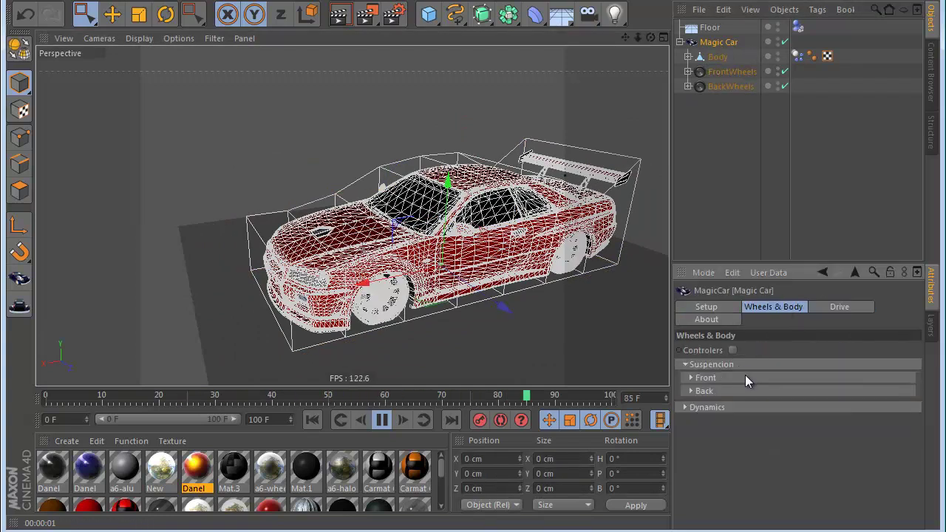
click(745, 377)
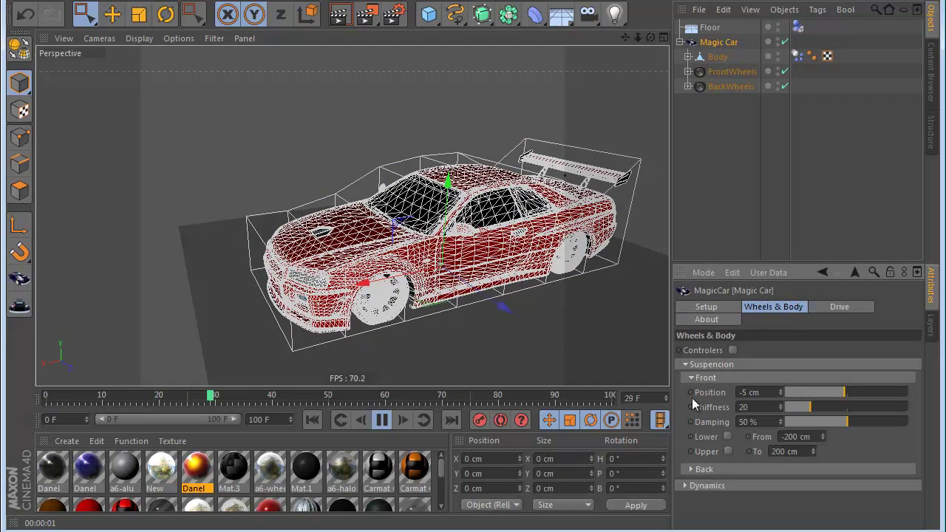
click(697, 470)
text(20)
key(Return)
click(782, 395)
- Lower the back suspension position to -11 cm, and deselect the car to check its stance
click(779, 489)
click(779, 489)
click(780, 488)
click(779, 488)
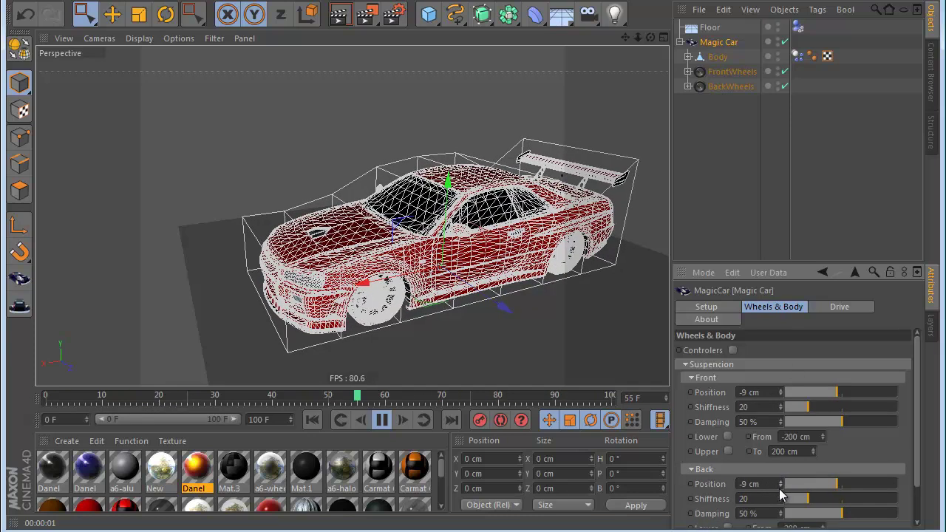
click(446, 374)
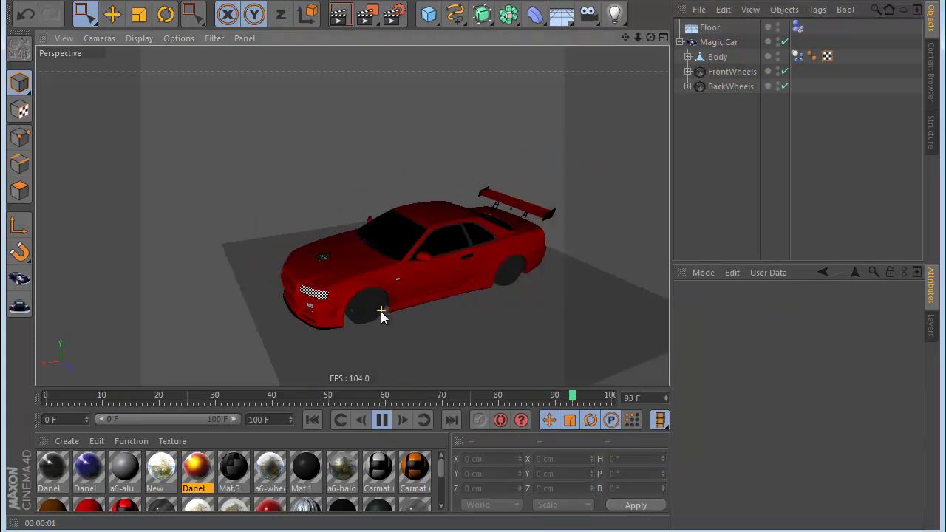
- Review the Magic Car's suspension settings, deselect the rig, and stop the simulation playback
click(703, 42)
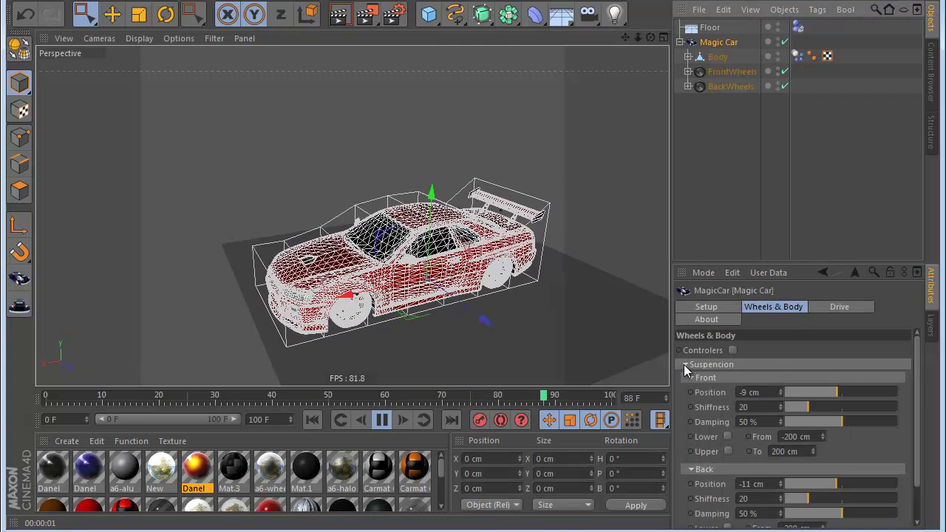
click(540, 223)
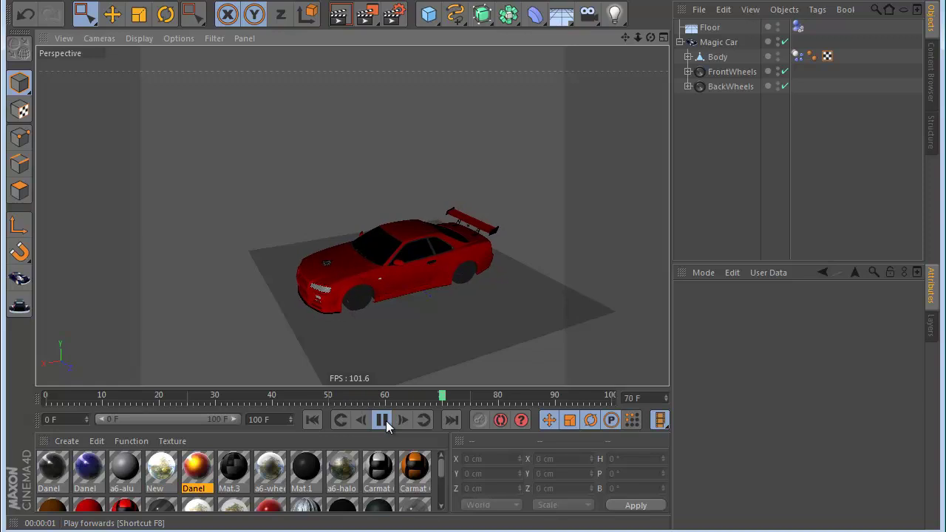
click(382, 420)
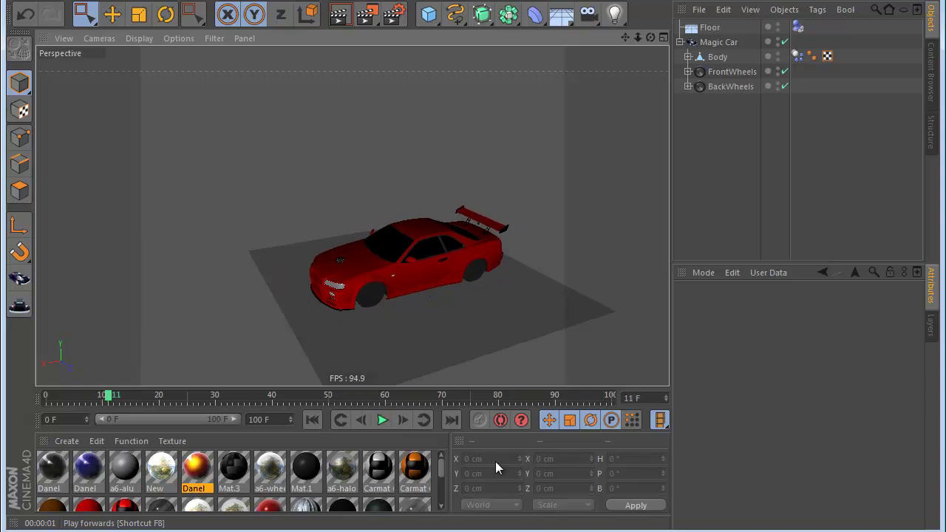